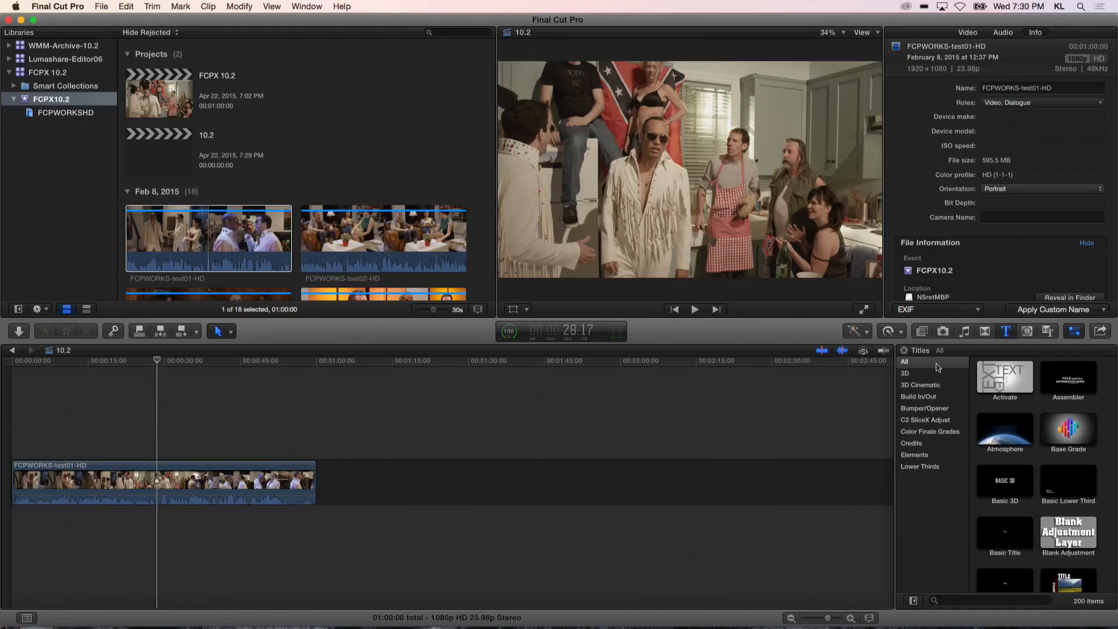
- Apply the Color Correction effect to the FCPWORKS-test01-HD clip in the timeline and show the clip's video properties
left_click(923, 332)
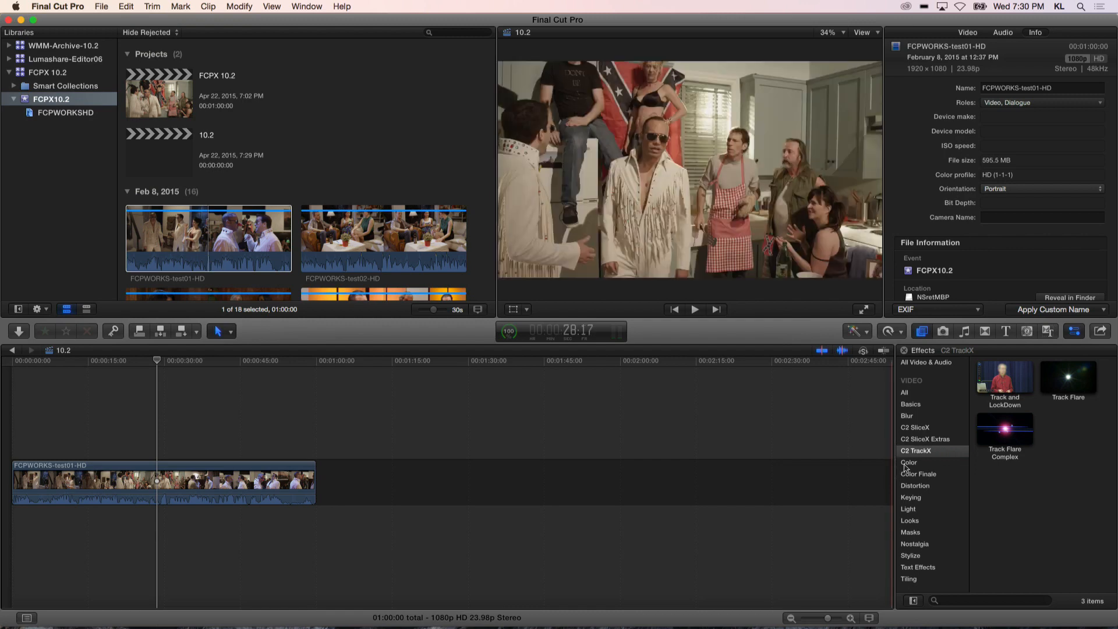
left_click(910, 463)
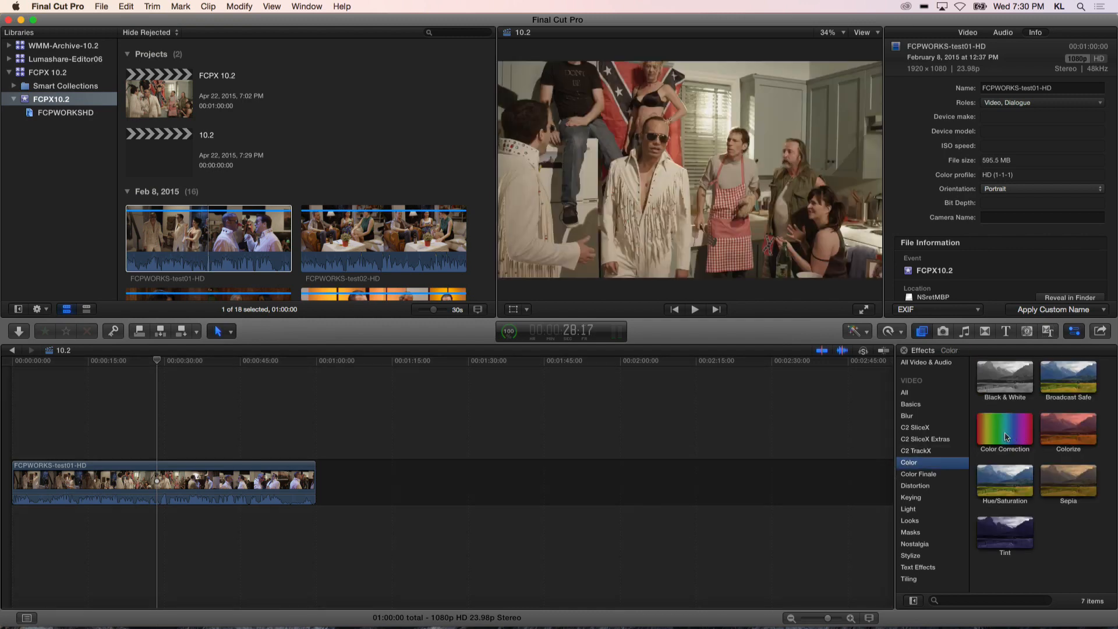
left_click_drag(1007, 436, 241, 482)
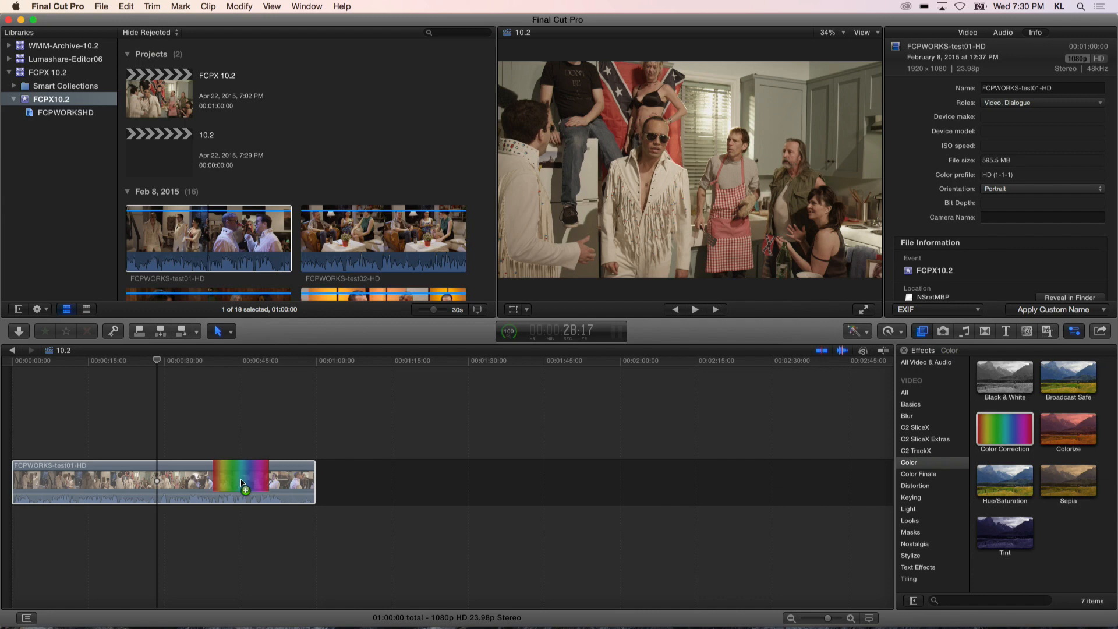
left_click_drag(241, 480, 243, 481)
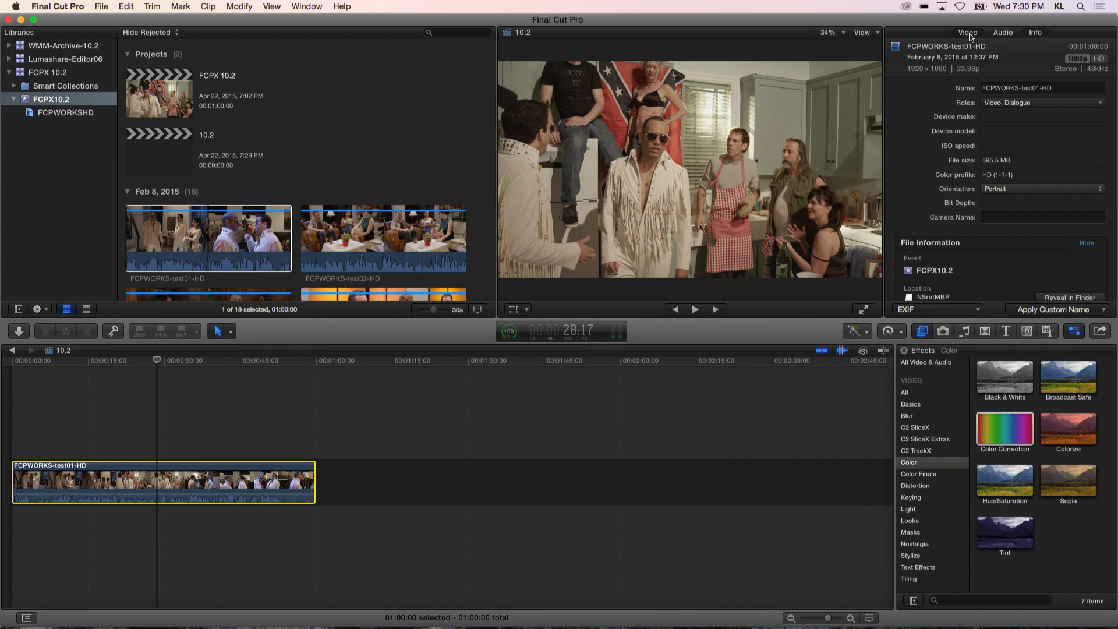
left_click(969, 33)
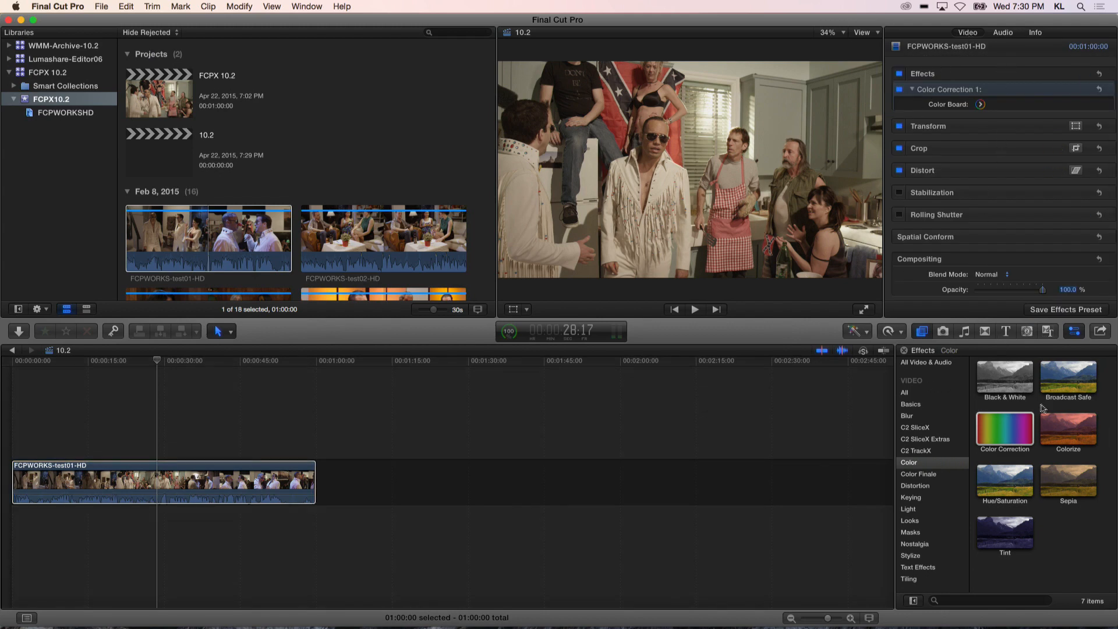
- Add the Colorize effect to the FCPWORKS-test01-HD clip and reorder the effects so Color Correction sits below Colorize
left_click_drag(1073, 440, 135, 495)
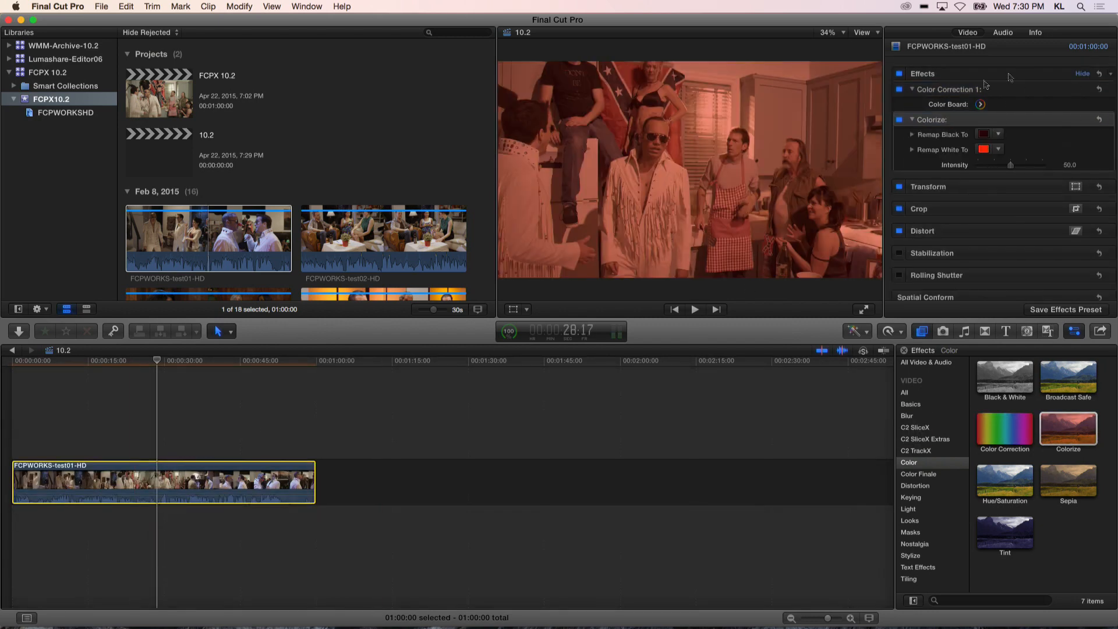
left_click(953, 95)
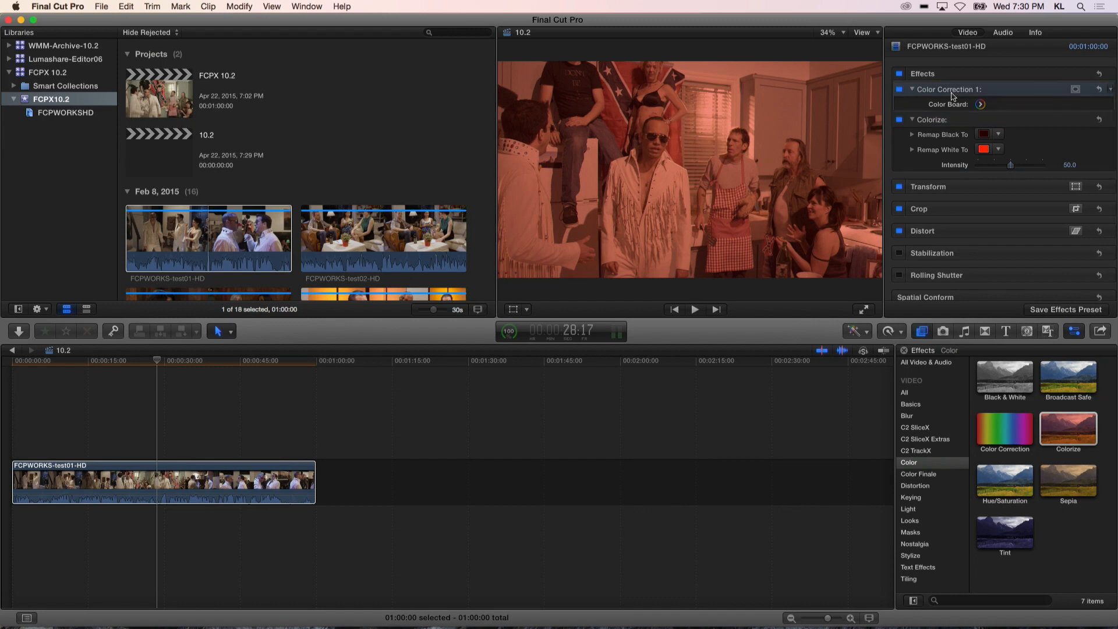
left_click_drag(953, 95, 950, 158)
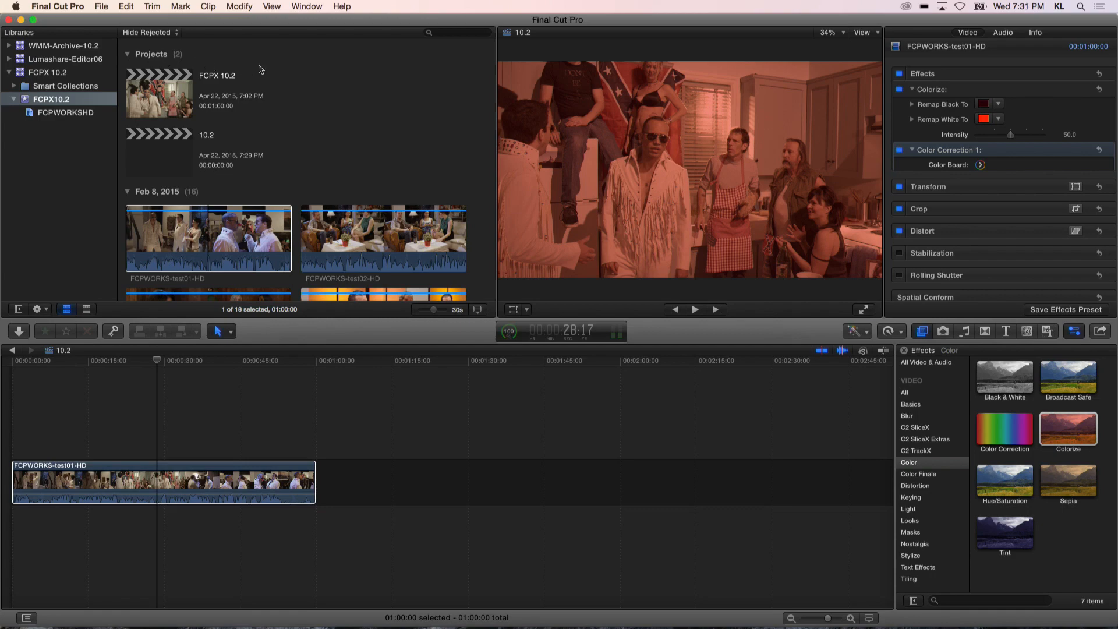
- Append the FCPWORKS-test02-HD clip to the end of the timeline and select it there
left_click(355, 250)
key("e")
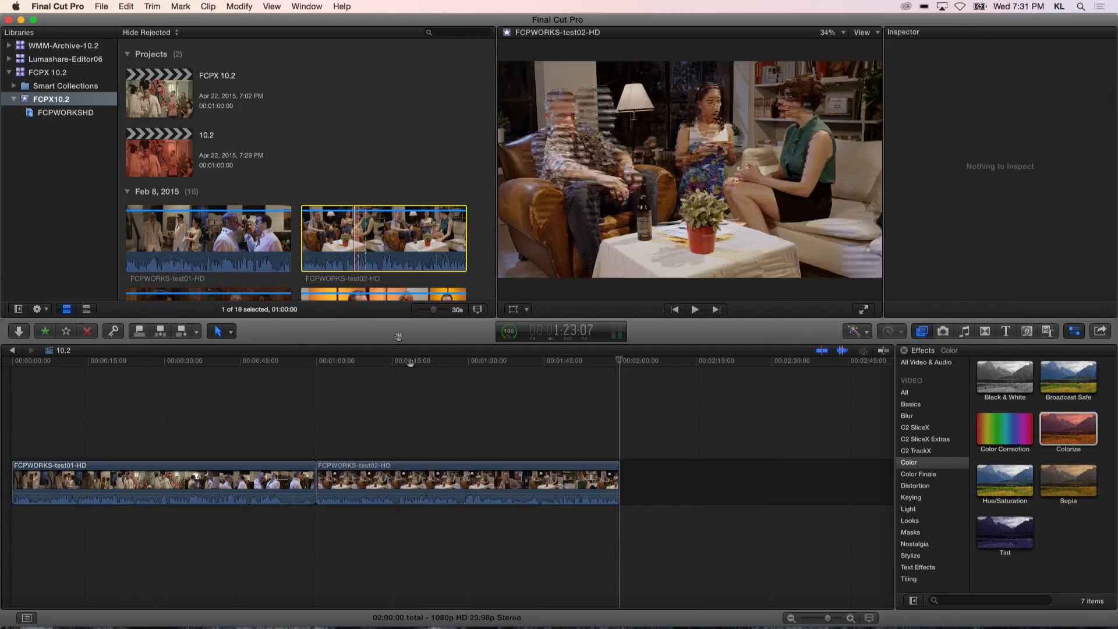
left_click(428, 366)
key("c")
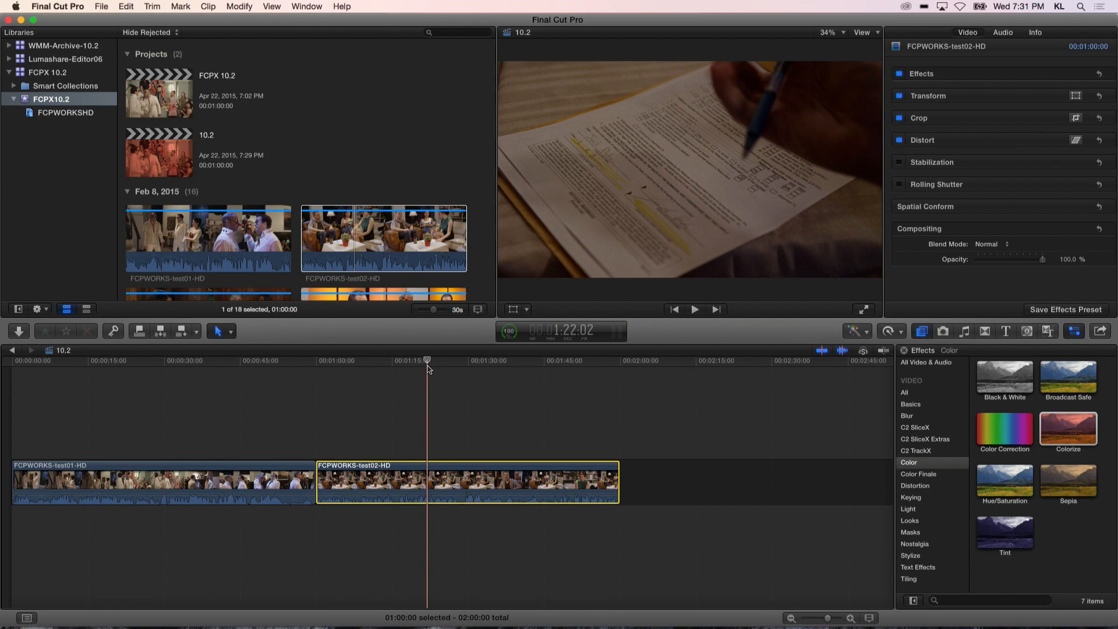
- Raise the highlights exposure of the FCPWORKS-test02-HD clip to 16% in the Color Board
key("super+6")
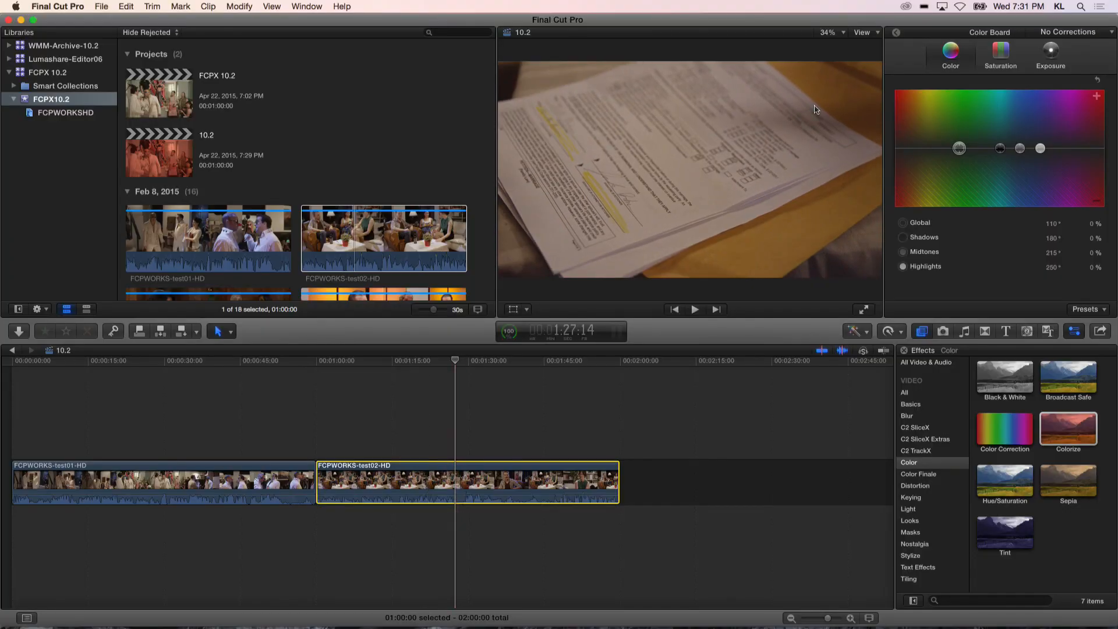
left_click(896, 33)
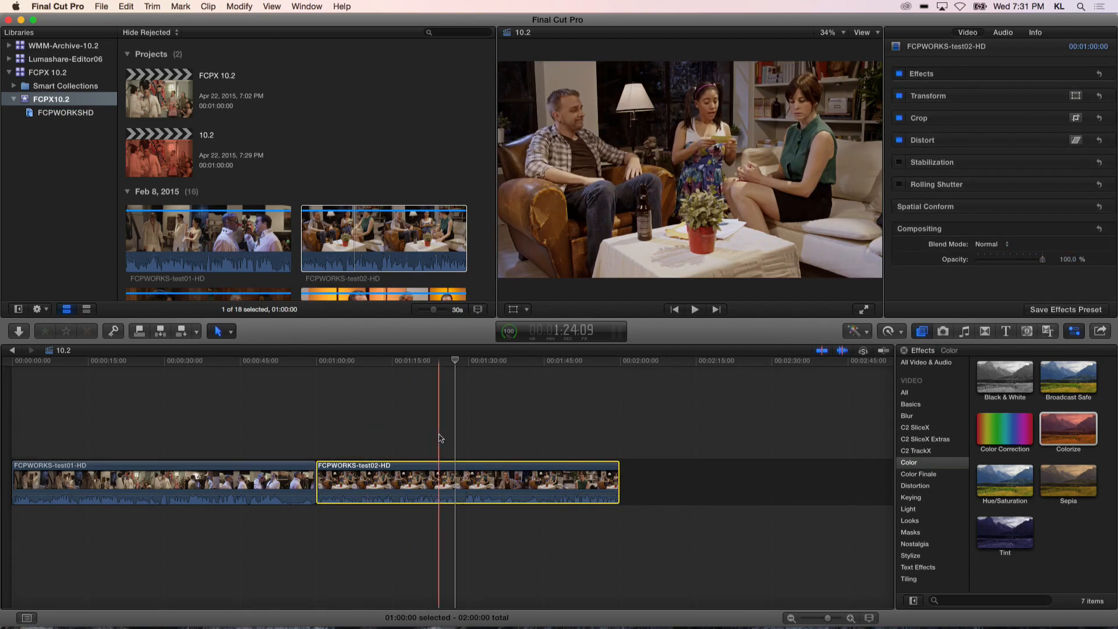
key("super+6")
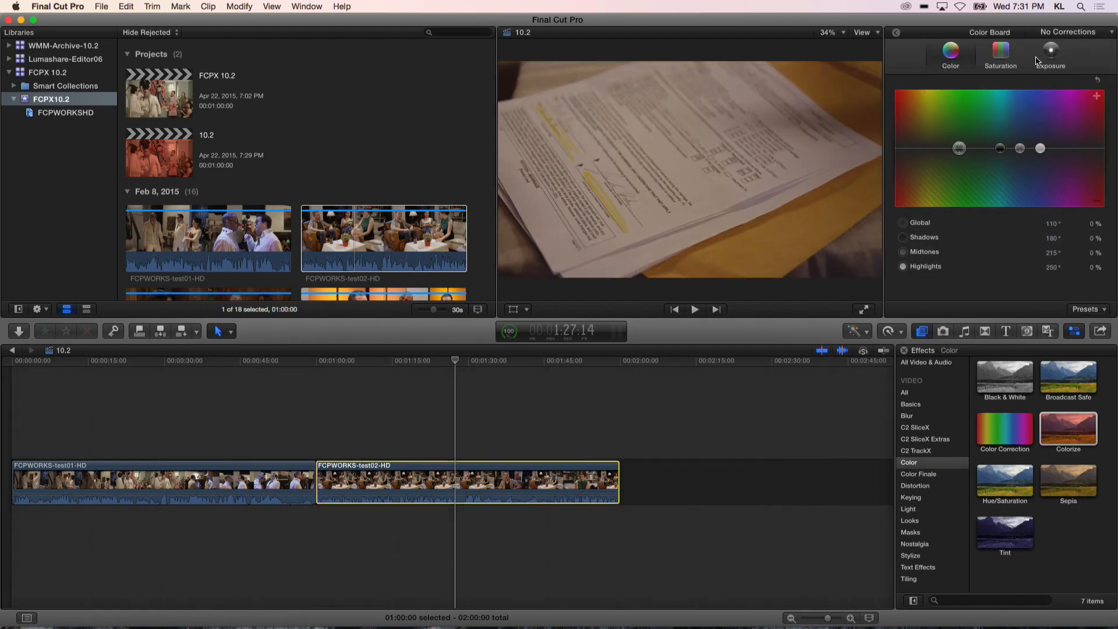
left_click(1051, 51)
left_click_drag(1070, 149, 1077, 142)
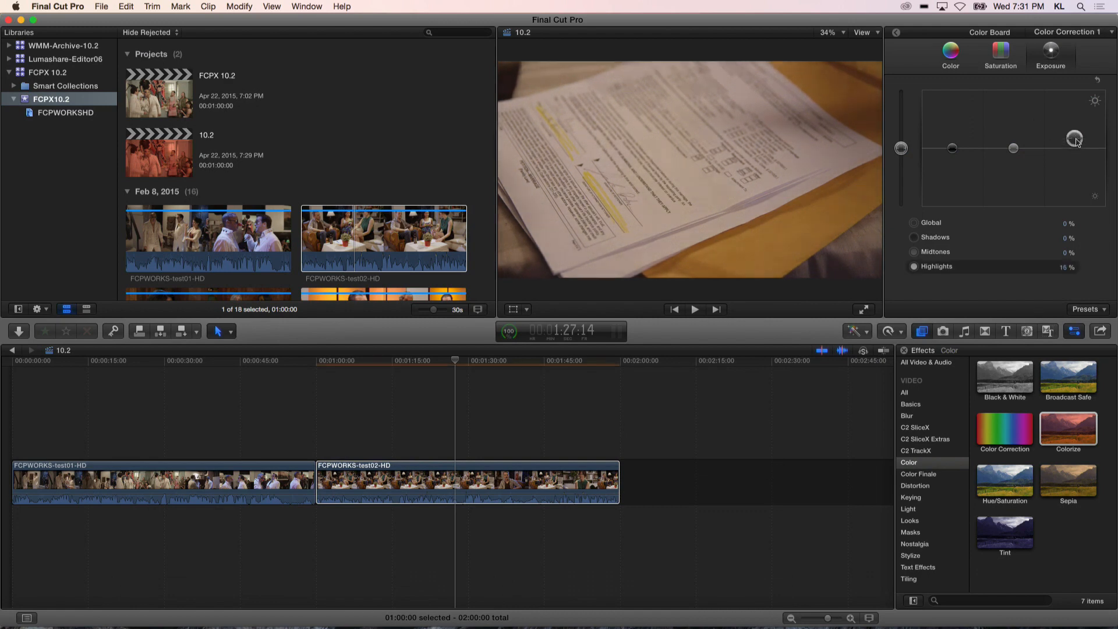
left_click(895, 32)
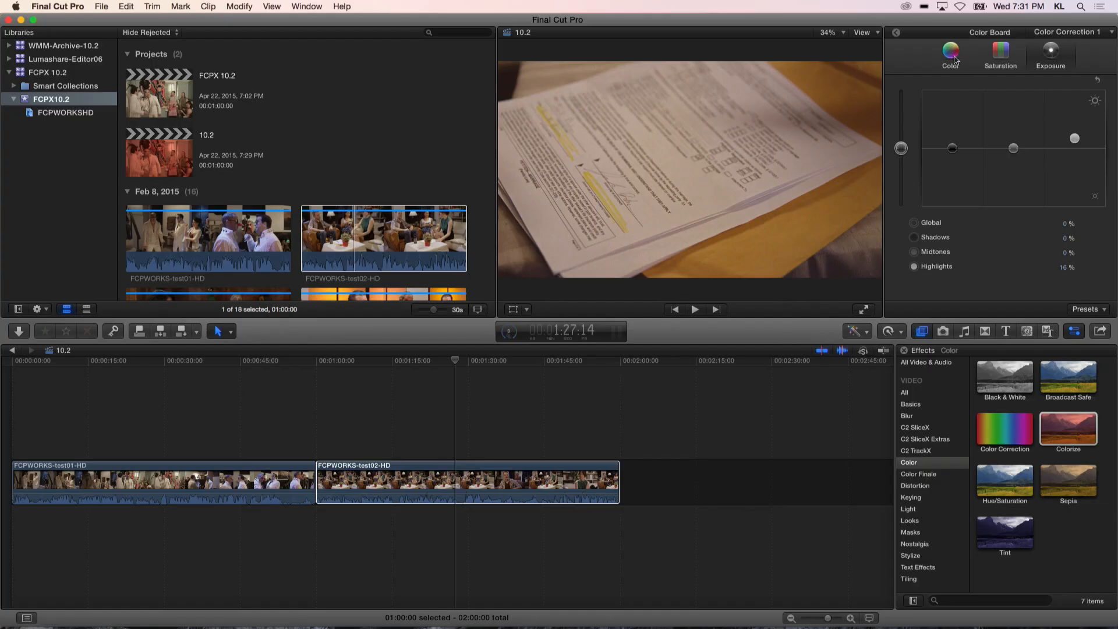
- Tint the FCPWORKS-test02-HD clip blue, with highlights at 241° and 51% and global color at 242° and 22%
left_click(954, 57)
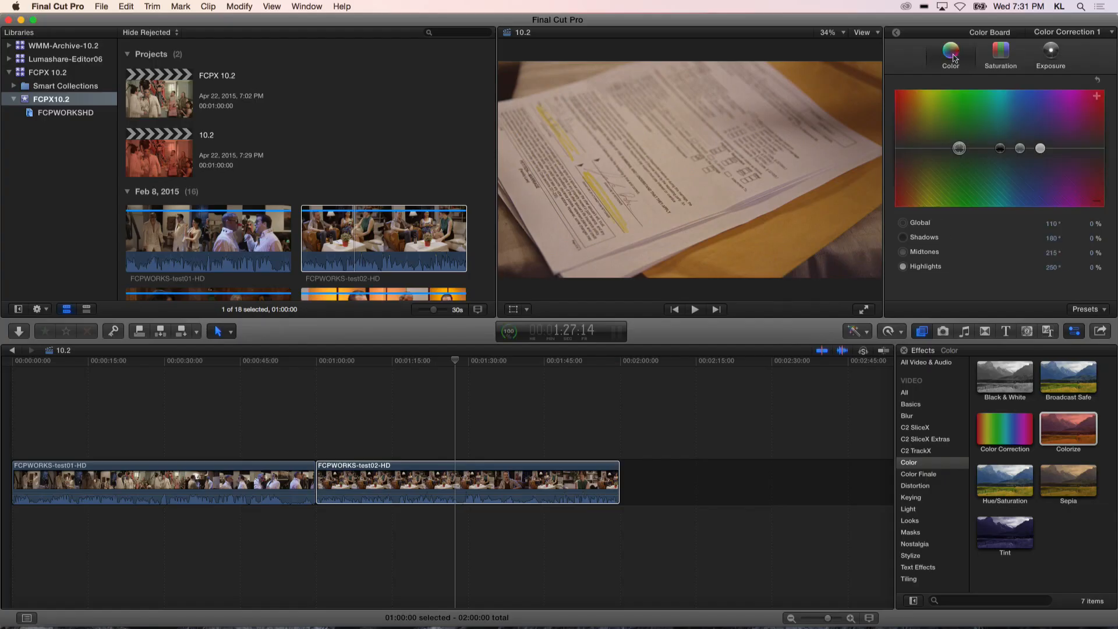
left_click_drag(1040, 148, 1035, 119)
left_click_drag(961, 149, 1039, 136)
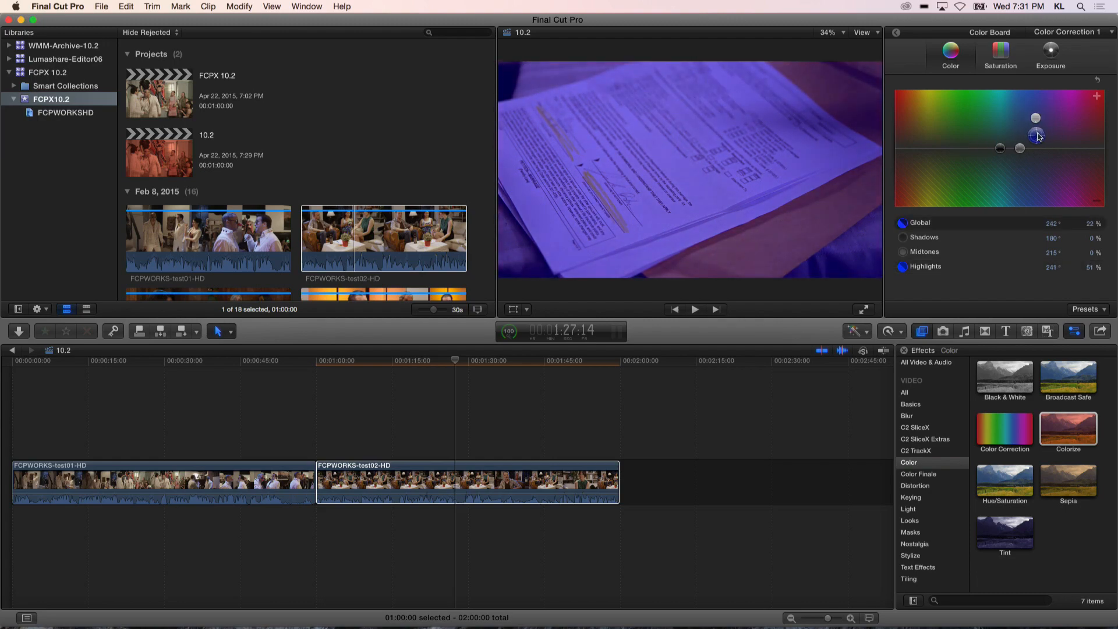
- Return to the FCPWORKS-test02-HD clip's video properties and set its Transform scale to 67%
left_click(488, 482)
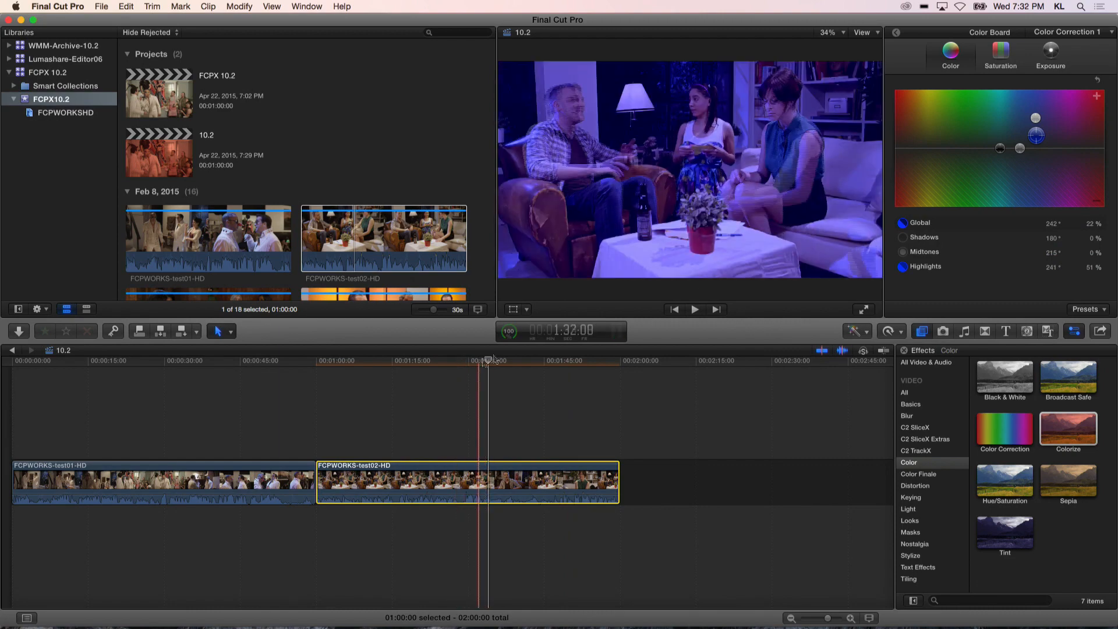
left_click(897, 34)
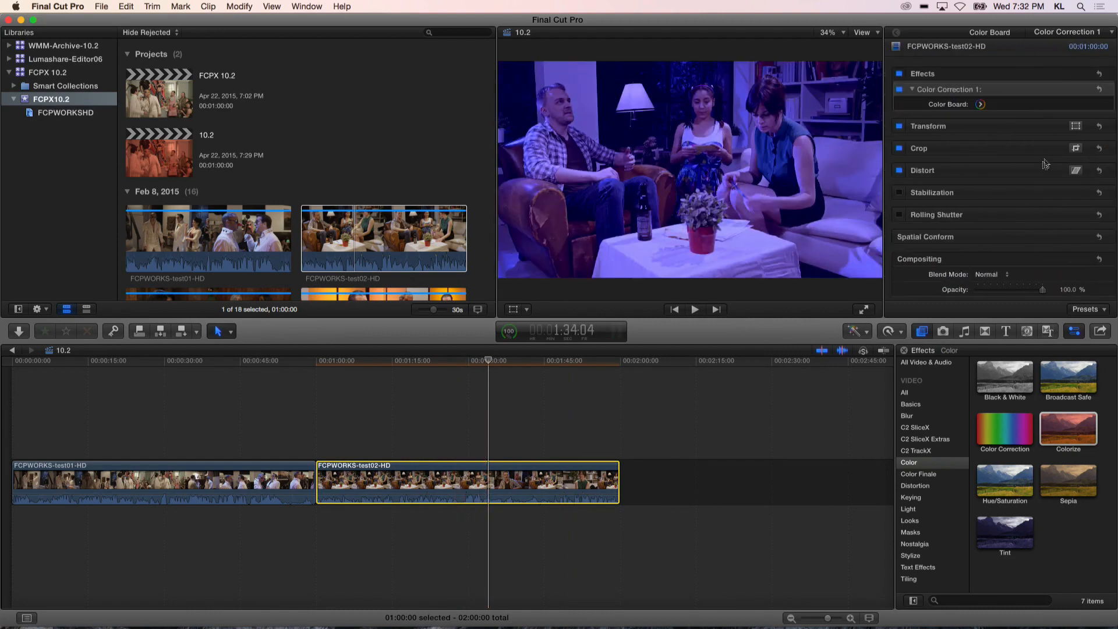
left_click(1055, 126)
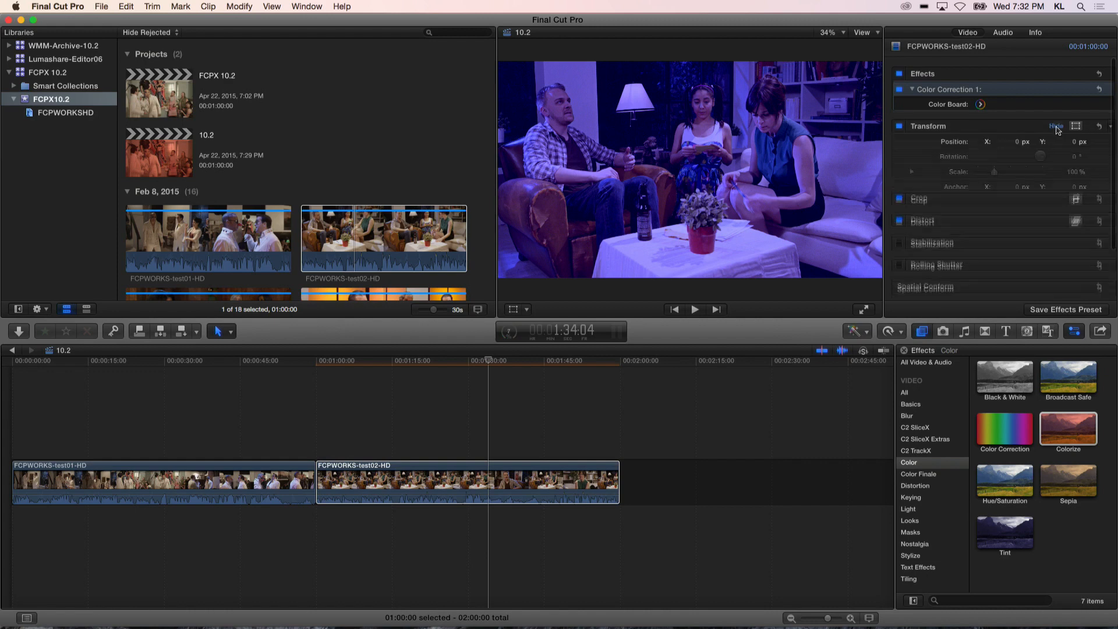
left_click_drag(995, 173, 992, 172)
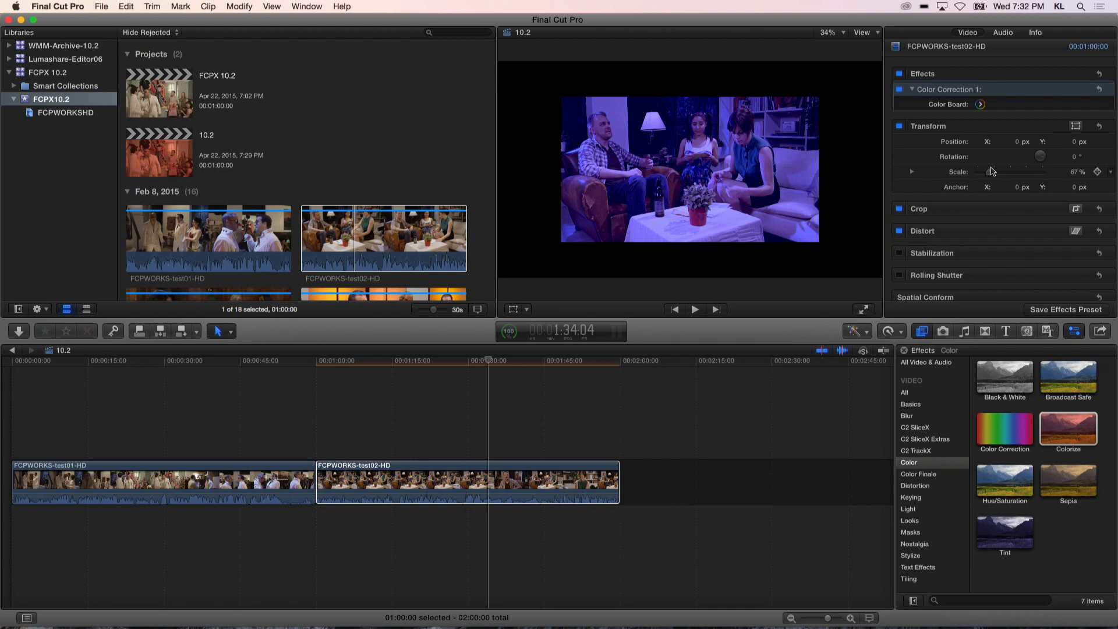
- Append another copy of FCPWORKS-test01-HD to the timeline and park the playhead on the FCPWORKS-test02-HD clip
left_click(242, 250)
key("e")
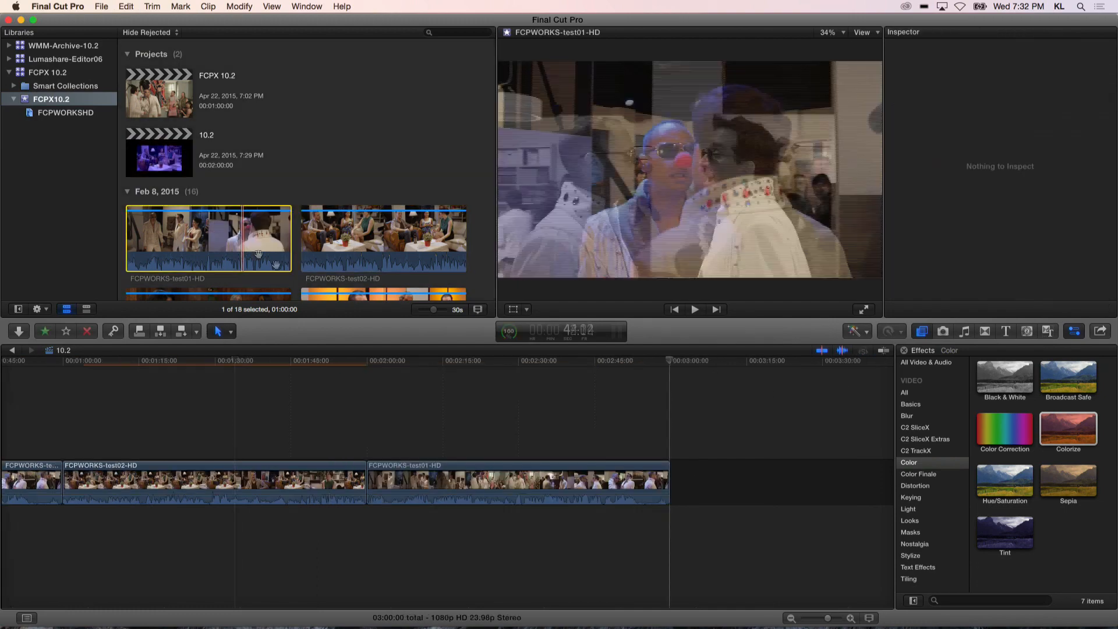
left_click(211, 386)
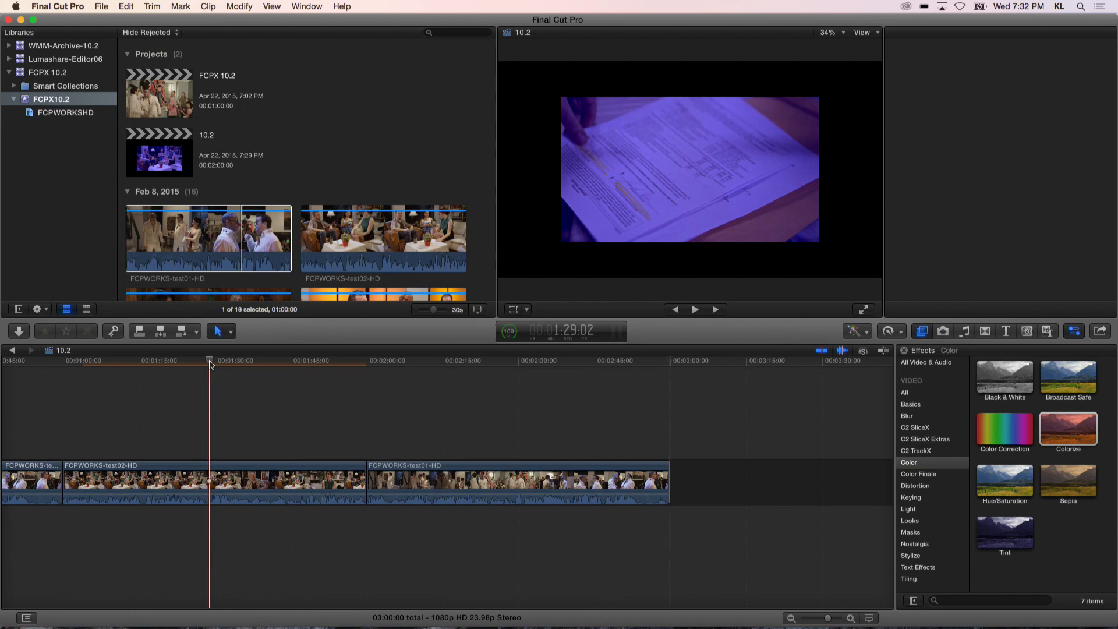
scroll(218, 385, "left", 4)
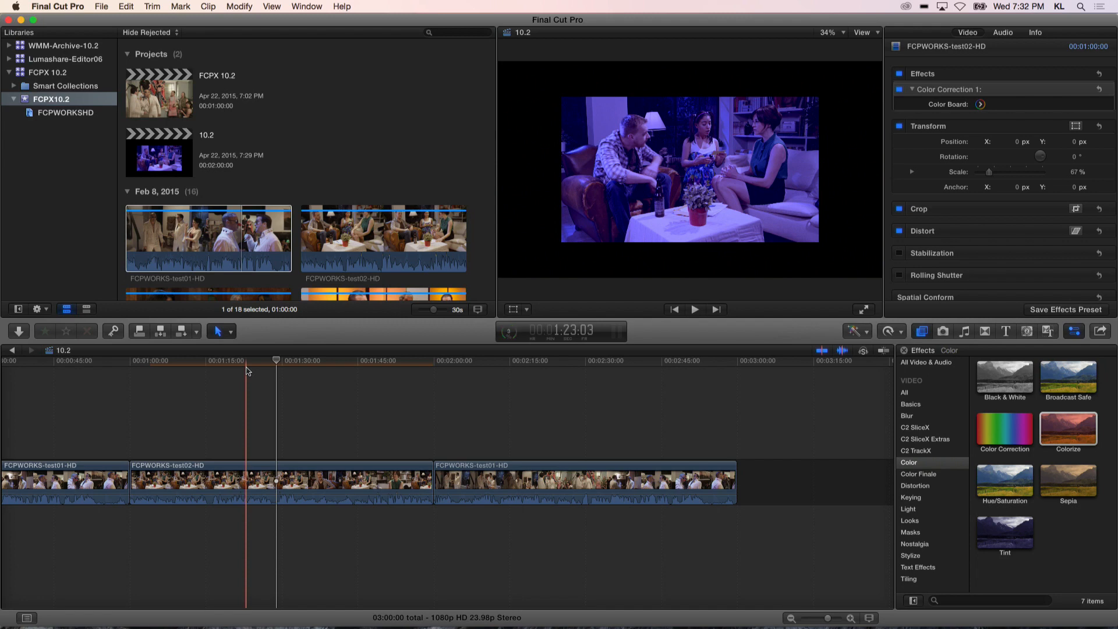
- Save the clip's color correction and scale as an effects preset named "Ugly color correction" in a new category "LacpugDemo"
left_click(1055, 311)
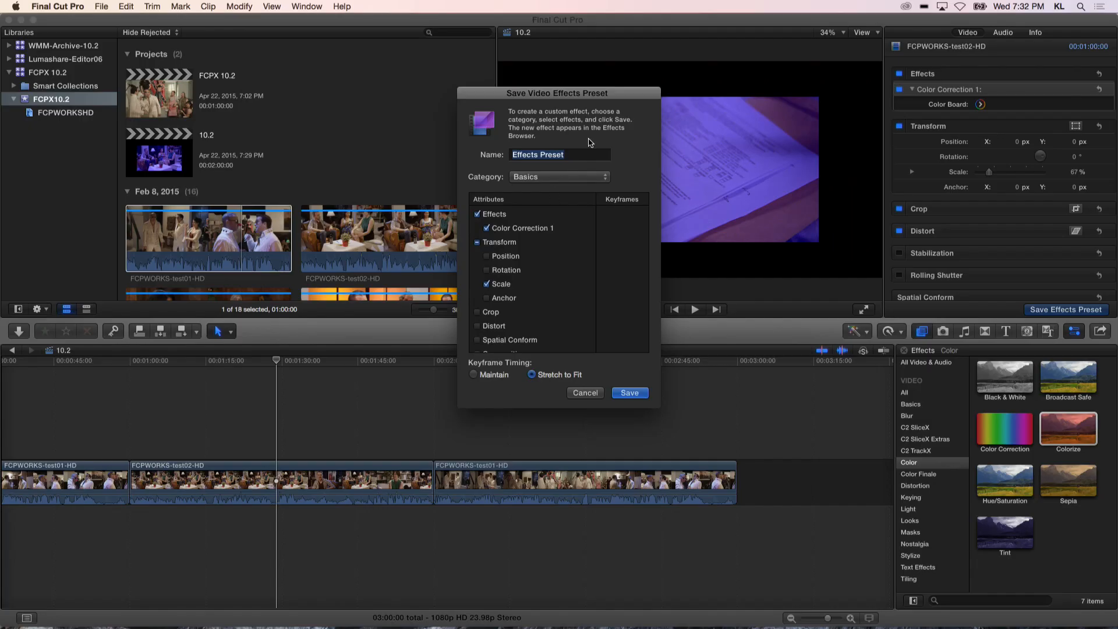
type("U")
left_click(536, 178)
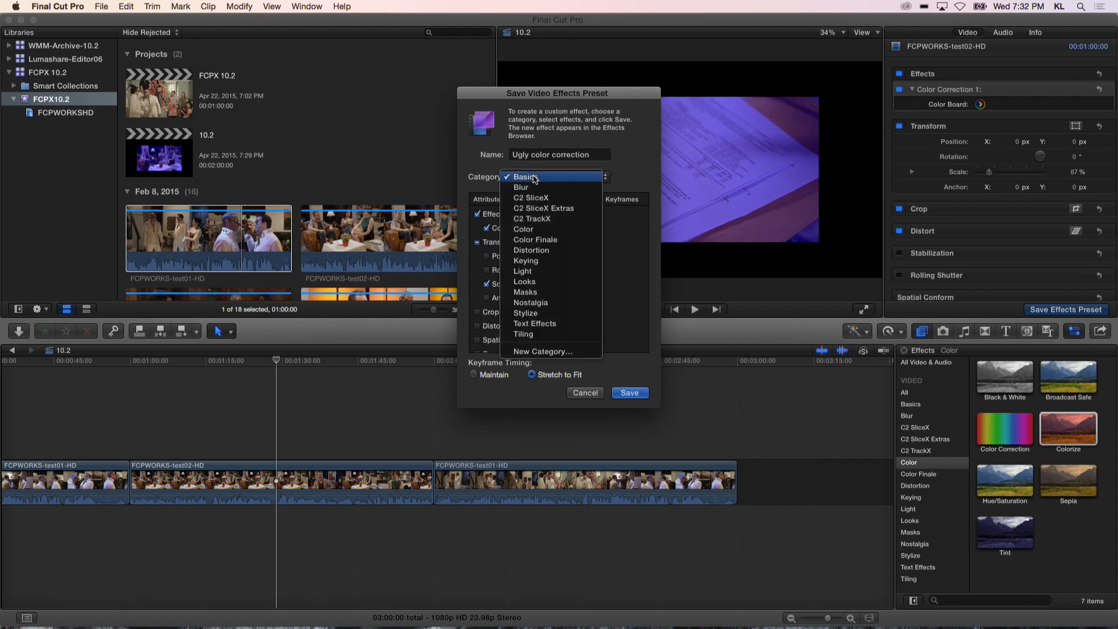
left_click(524, 351)
type("LacpugDemo")
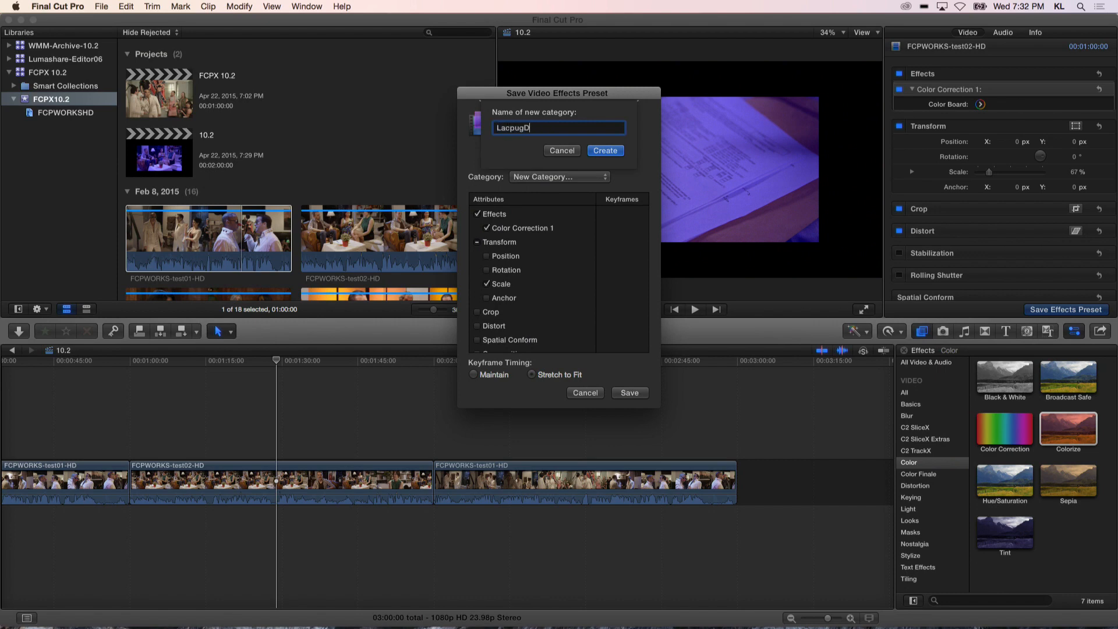
left_click(606, 150)
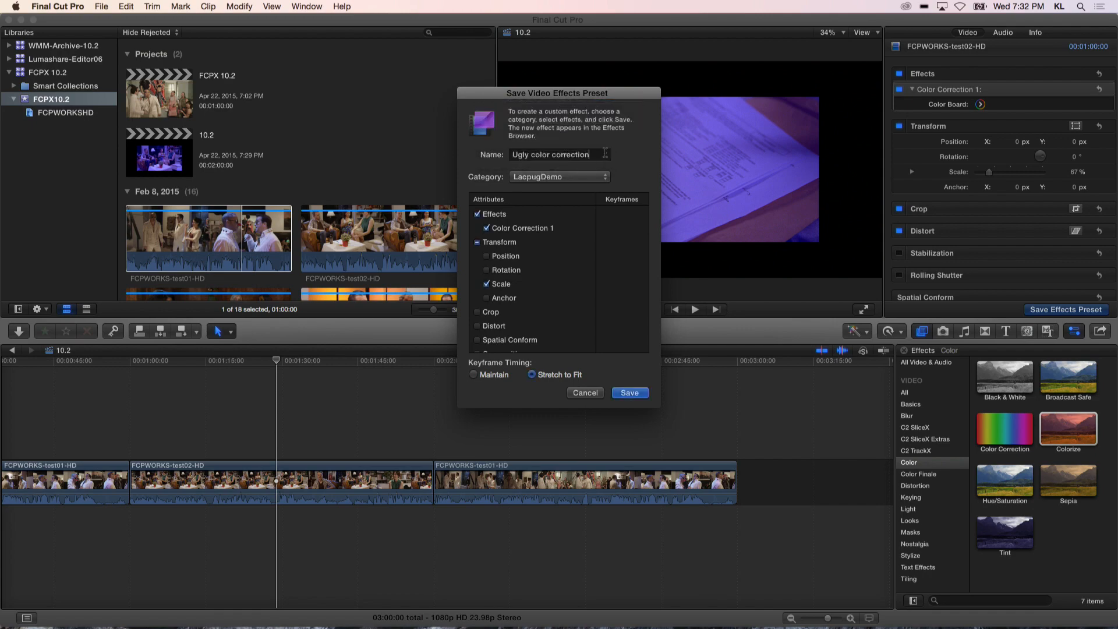
left_click(627, 394)
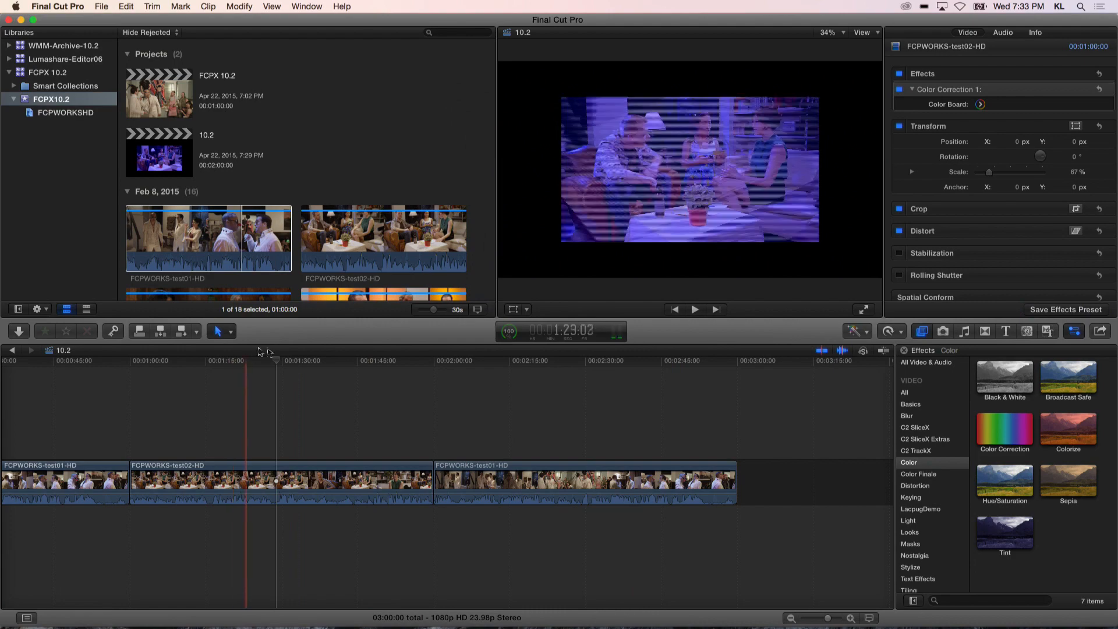
- Apply the "Ugly color correction" preset from the LacpugDemo category to the last FCPWORKS-test01-HD clip in the timeline
left_click(486, 396)
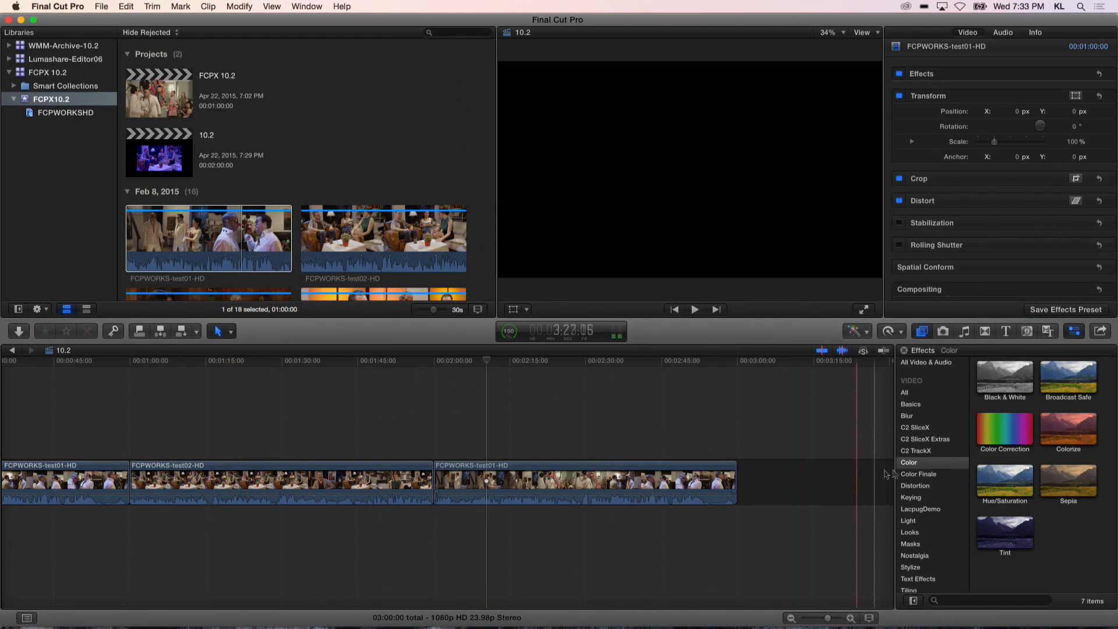
scroll(922, 447, "down", 3)
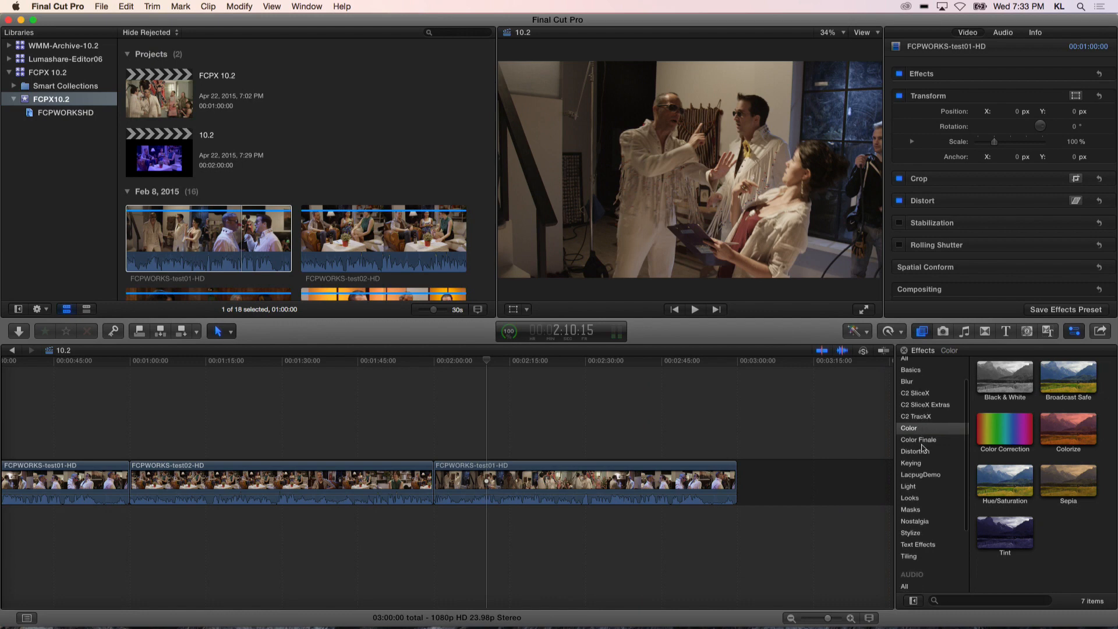
left_click(923, 475)
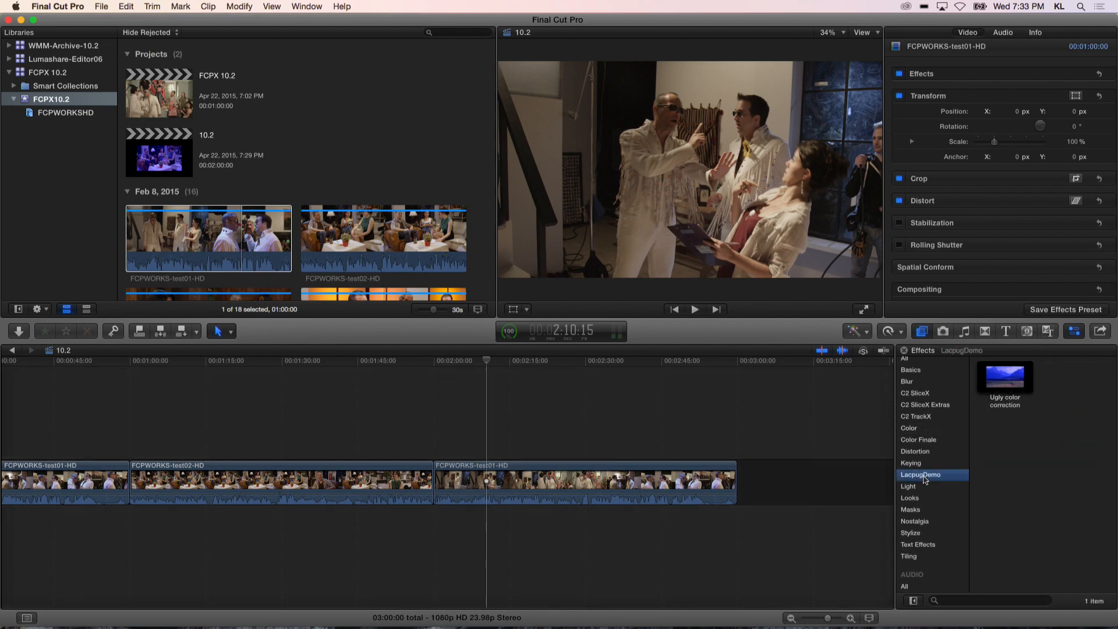
left_click_drag(1003, 381, 498, 481)
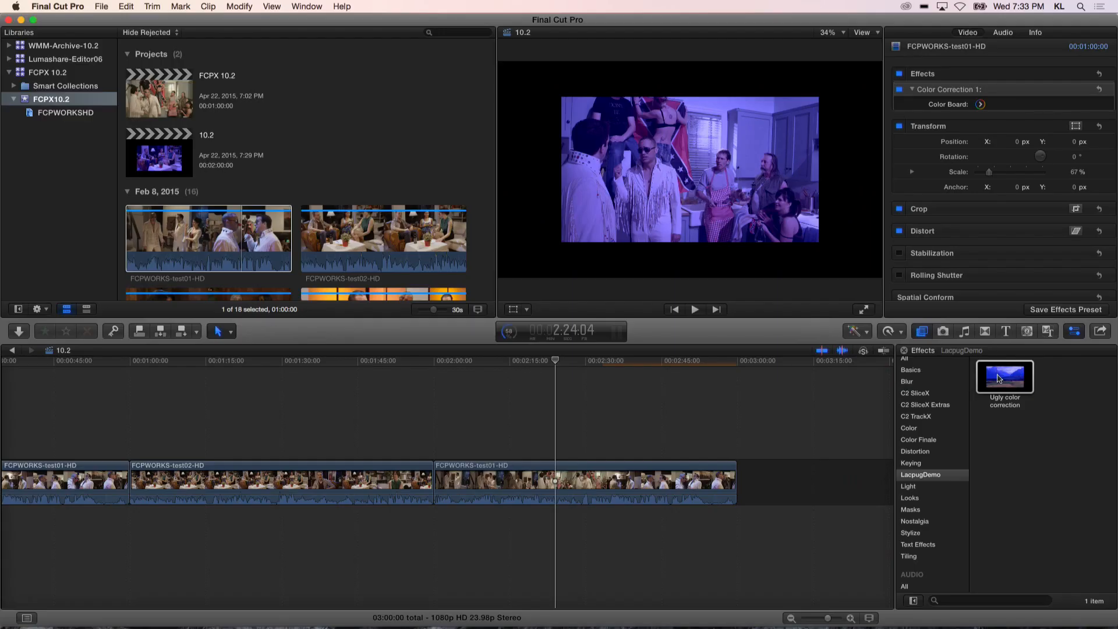
- Reveal the "Ugly color correction" preset file in Finder
right_click(999, 379)
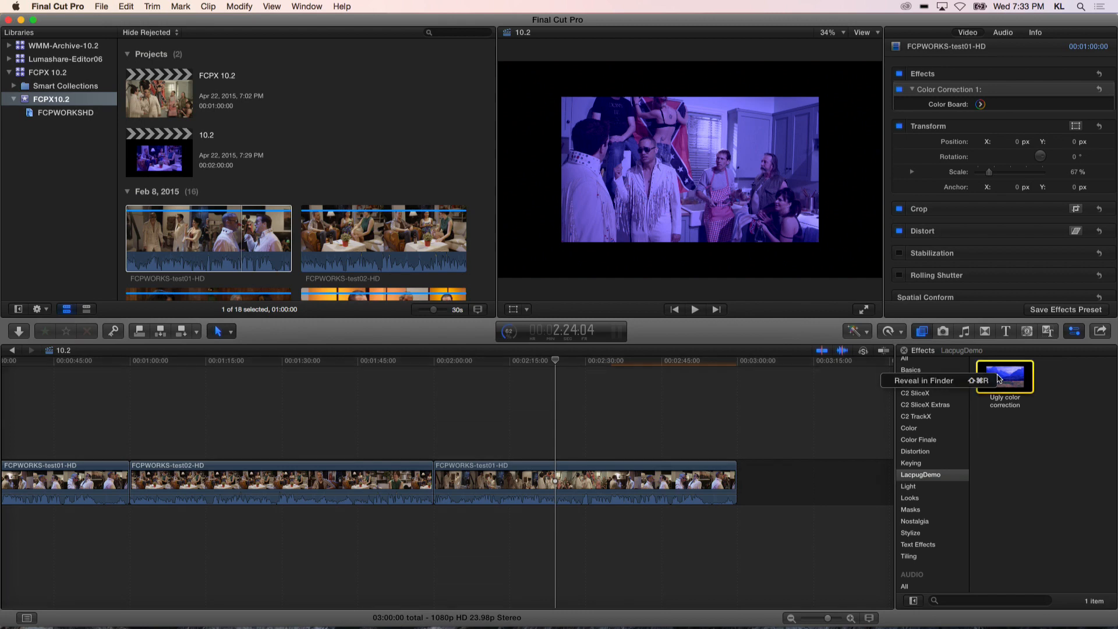
left_click(938, 381)
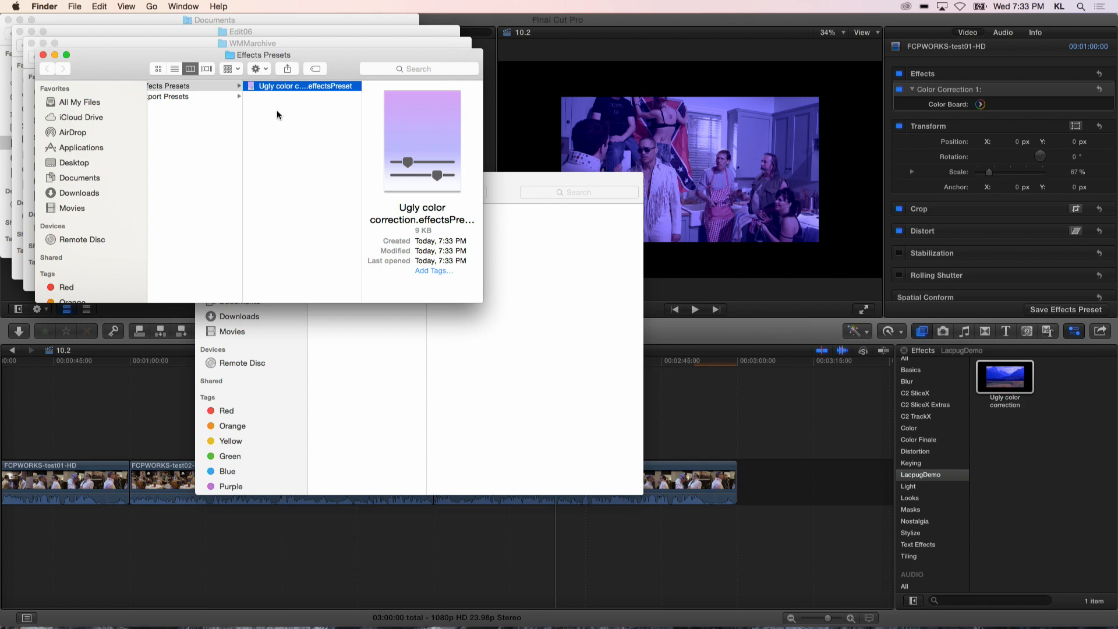
- Examine the folder hierarchy around the Effects Presets folder in Finder and switch back to Final Cut Pro
scroll(278, 110, "left", 10)
scroll(277, 112, "right", 3)
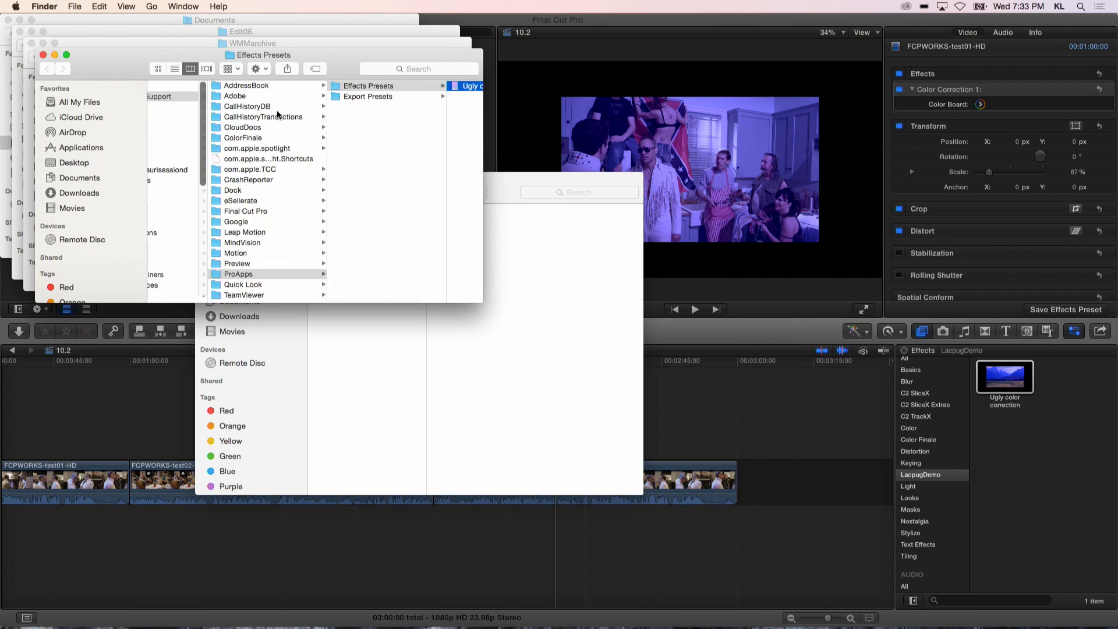
left_click(645, 23)
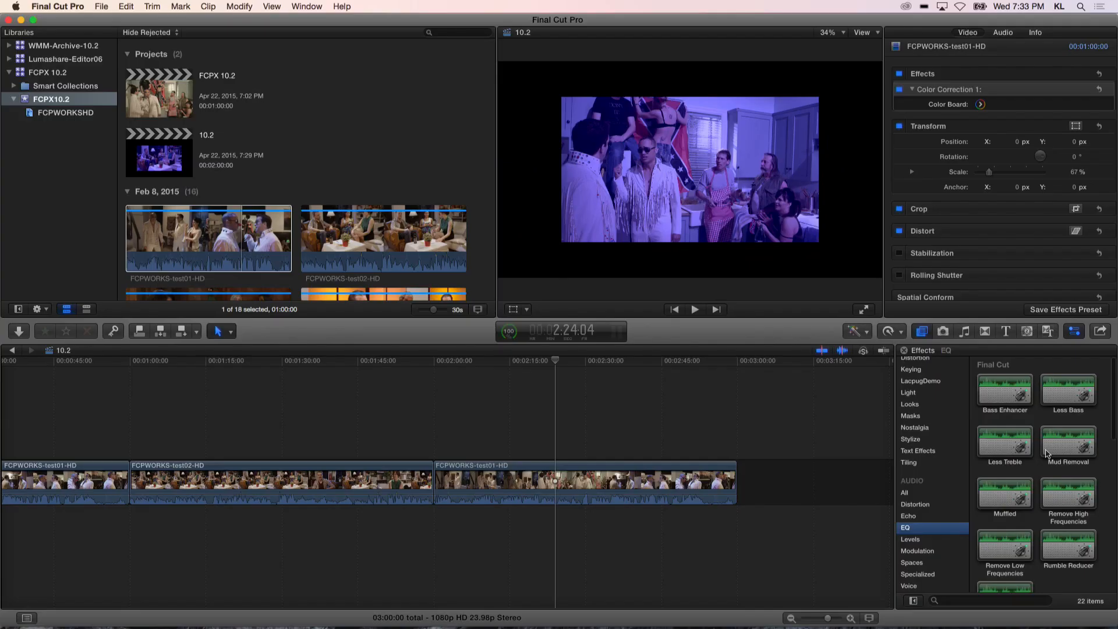
- Apply the Compressor audio effect from the Levels category to the last FCPWORKS-test01-HD clip in the timeline
scroll(1047, 453, "down", 5)
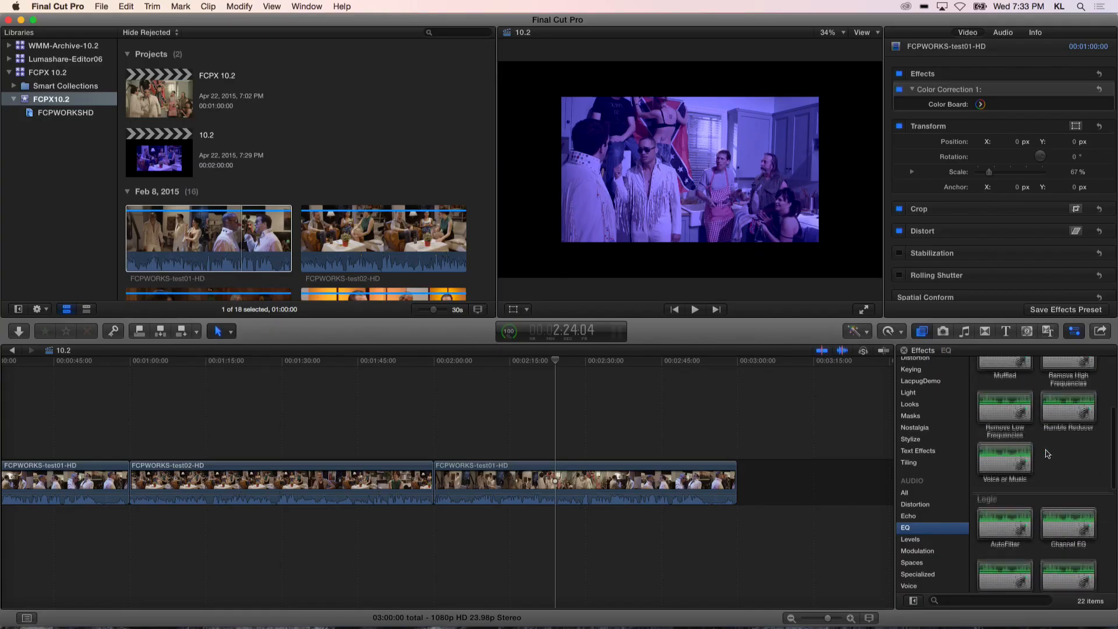
left_click(916, 541)
scroll(1020, 511, "up", 5)
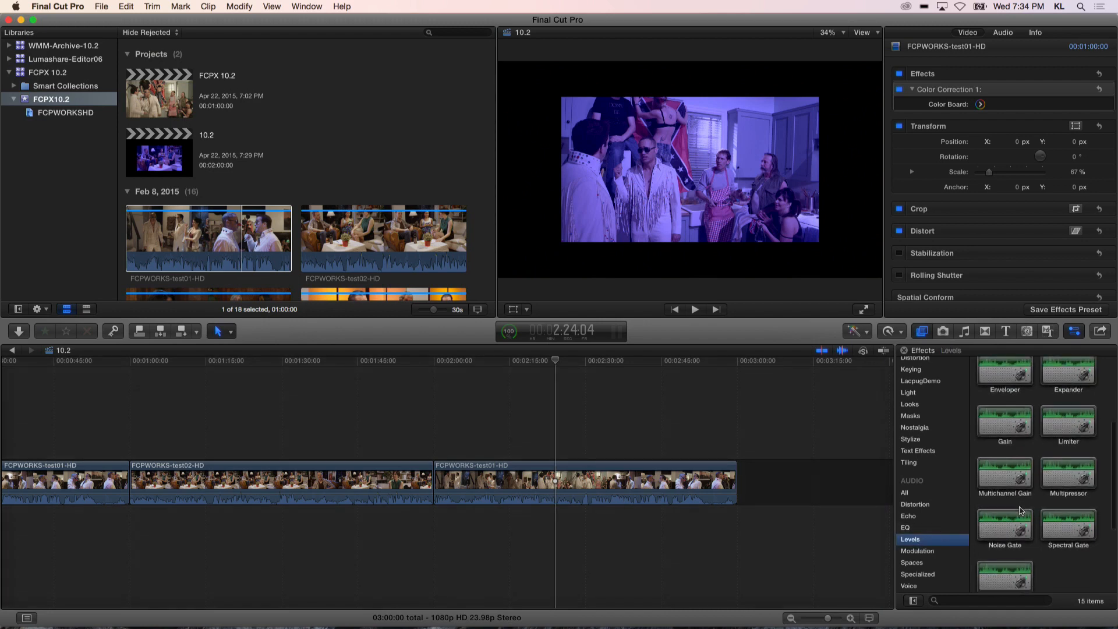
left_click_drag(1076, 405, 673, 475)
- Apply the Monster effect from the Voice category to the last FCPWORKS-test01-HD clip and select that clip
scroll(941, 489, "down", 2)
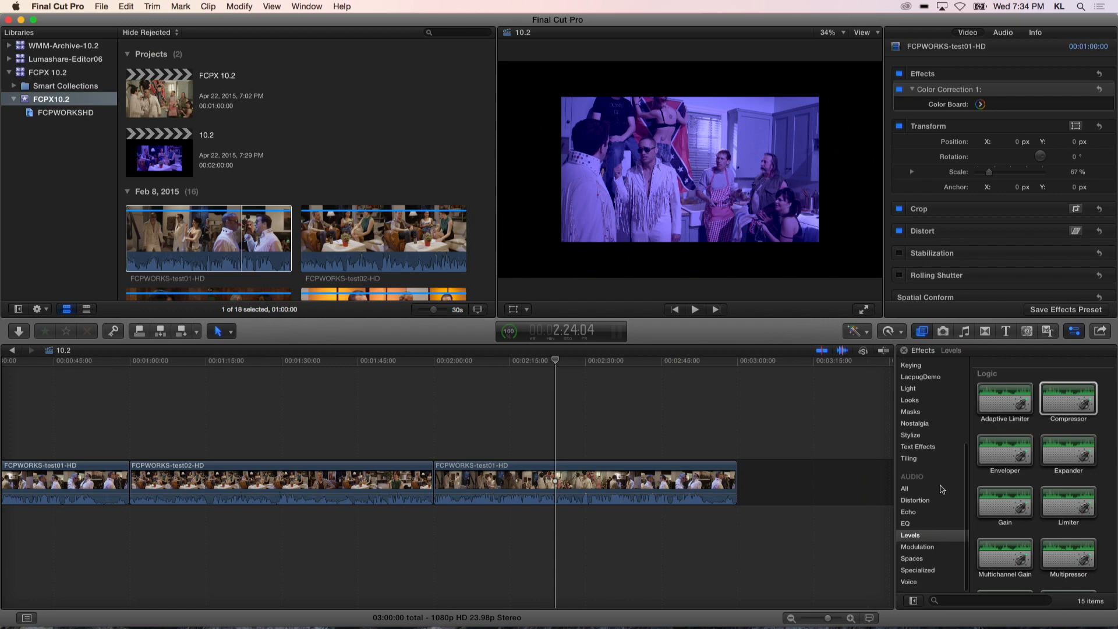
left_click(910, 586)
left_click_drag(1079, 486, 588, 489)
left_click_drag(981, 487, 606, 481)
left_click(587, 480)
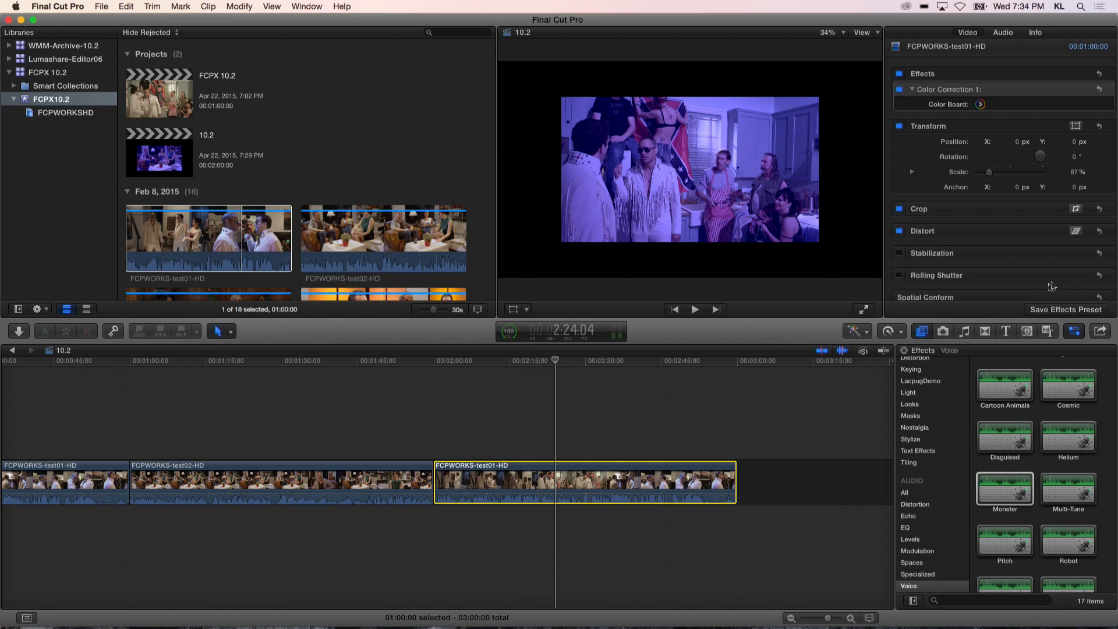
- Open the clip's Compressor effect editor and raise the compressor threshold
left_click(998, 34)
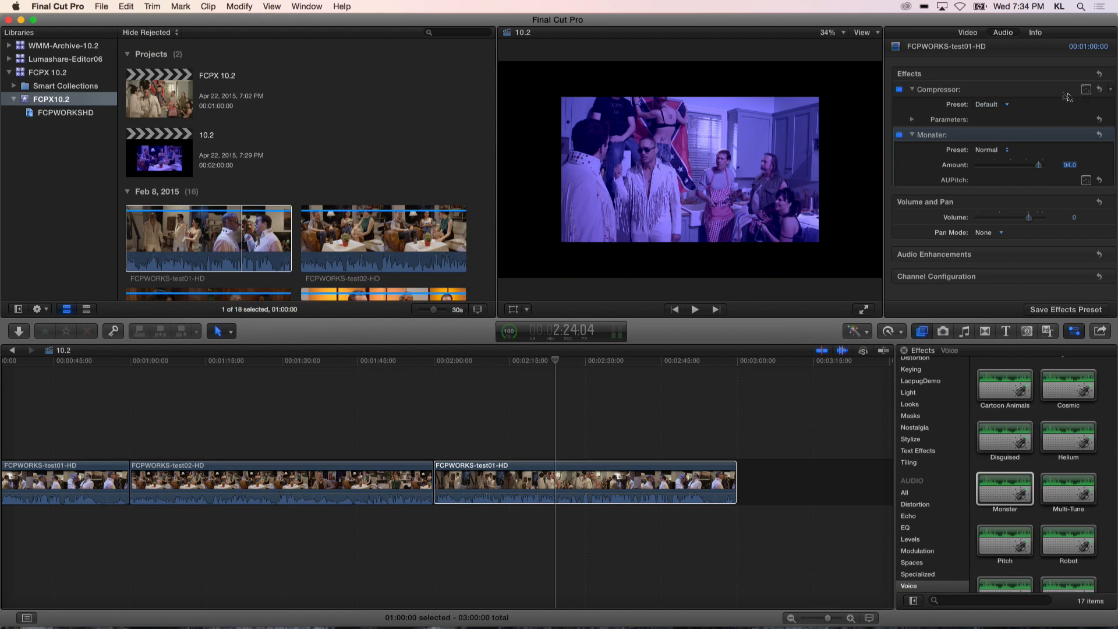
left_click(1087, 90)
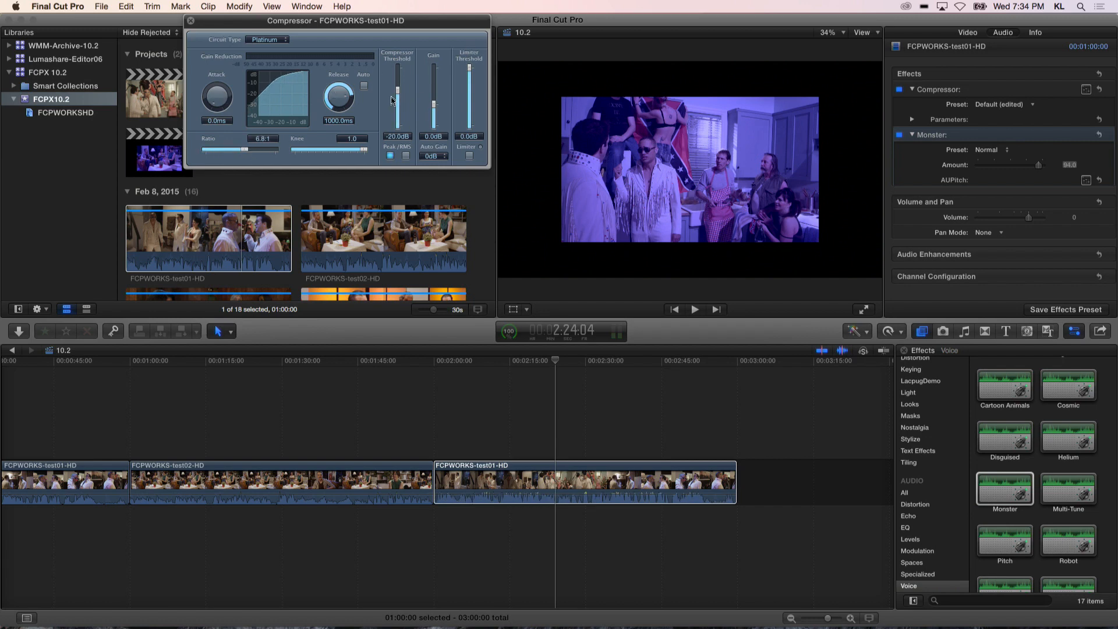
left_click_drag(399, 93, 399, 71)
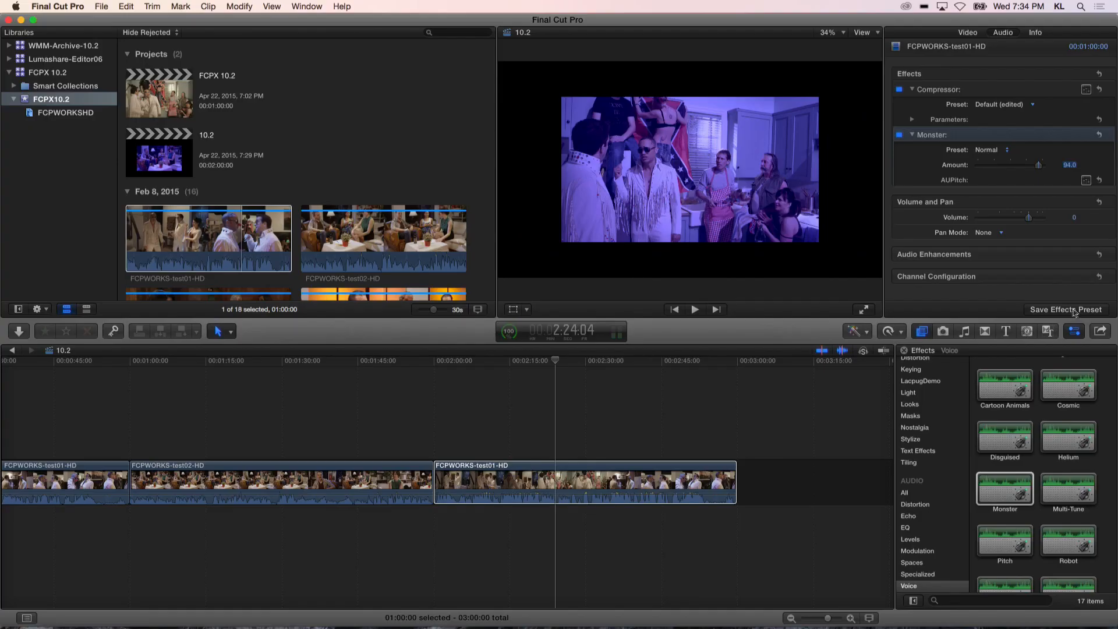
- Save the clip's Compressor and Monster effects as an audio effects preset named "Monster VO" in a new category "LACPUG Audio"
left_click(1074, 312)
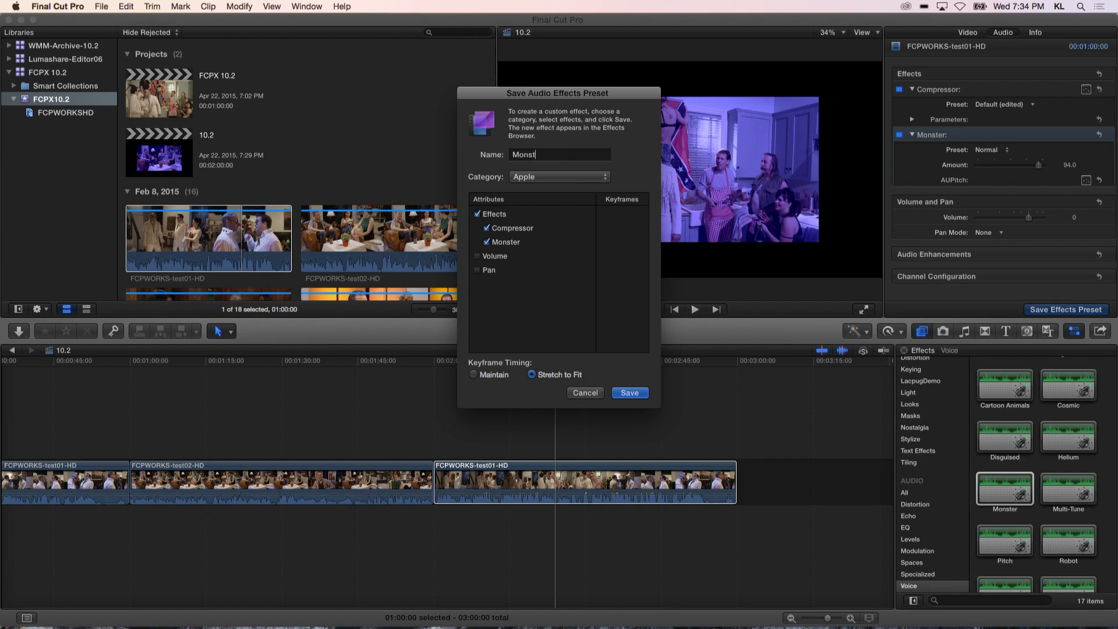
left_click(578, 182)
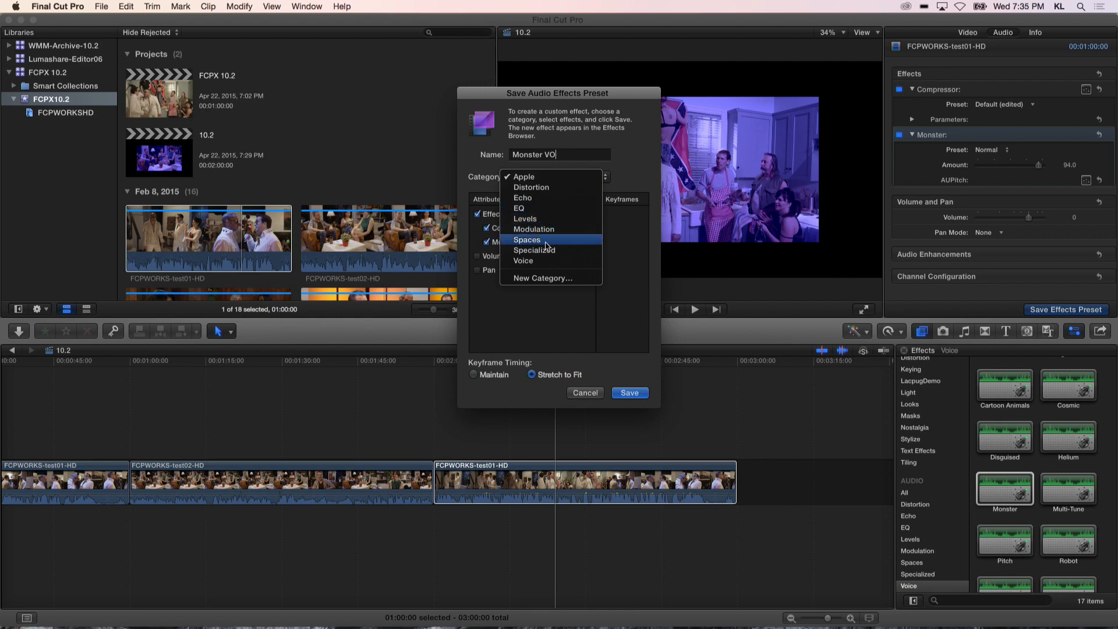
left_click(533, 279)
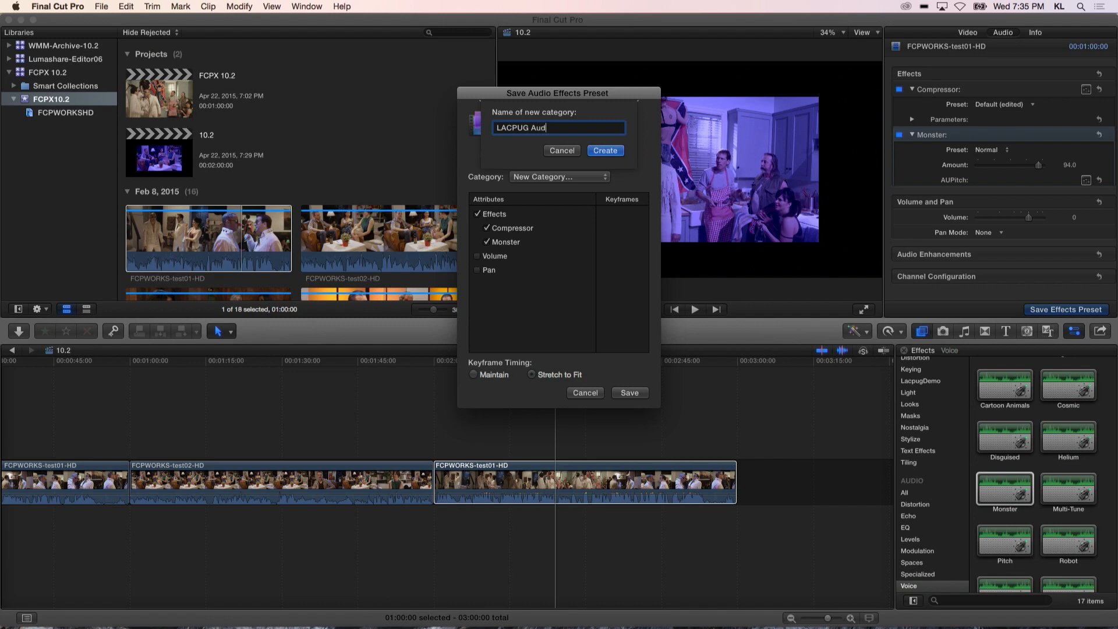
left_click(606, 152)
left_click(625, 394)
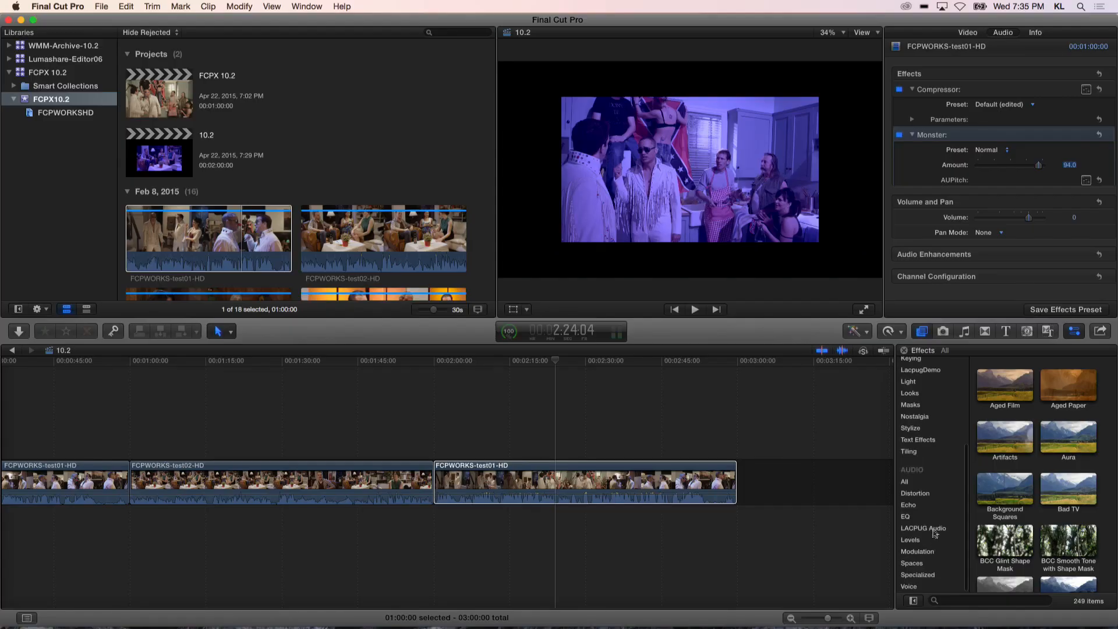
- Apply the "Monster VO" preset from the LACPUG Audio category to the FCPWORKS-test02-HD clip and select that clip
left_click(935, 529)
left_click_drag(1002, 382, 992, 447)
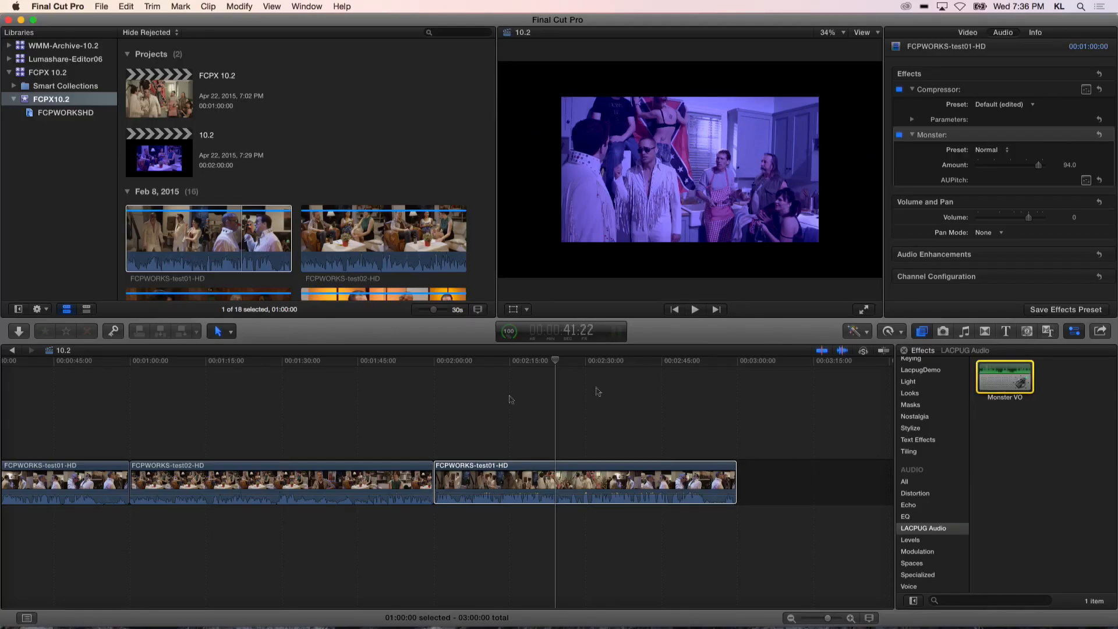
left_click_drag(1005, 377, 222, 471)
left_click(248, 361)
key("c")
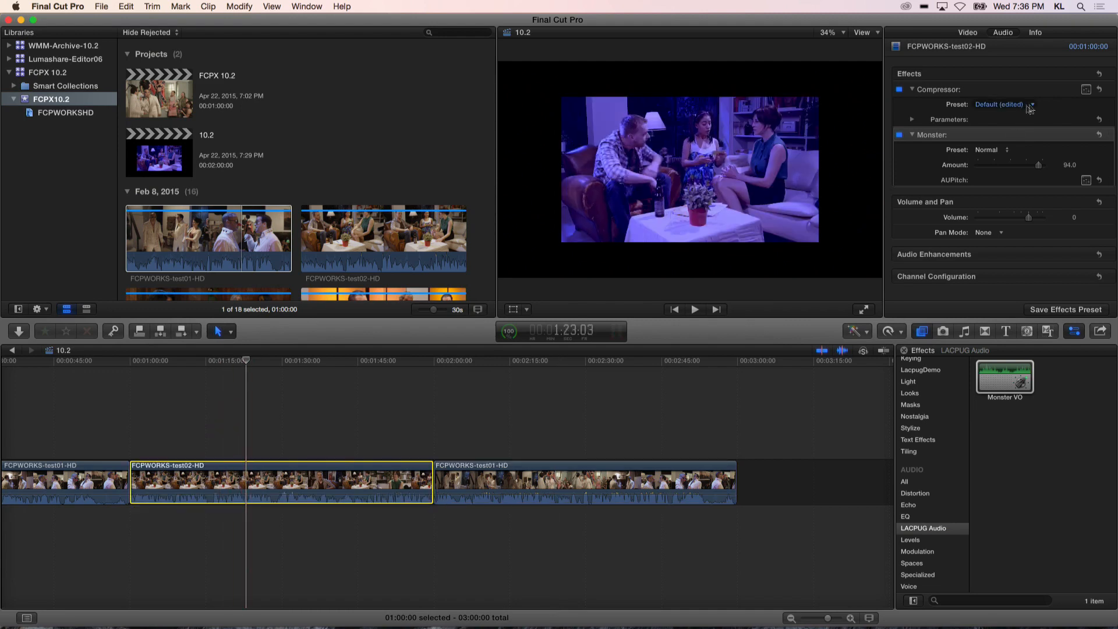
- Review the Compressor settings and the video effects applied to the FCPWORKS-test02-HD clip
left_click(1086, 90)
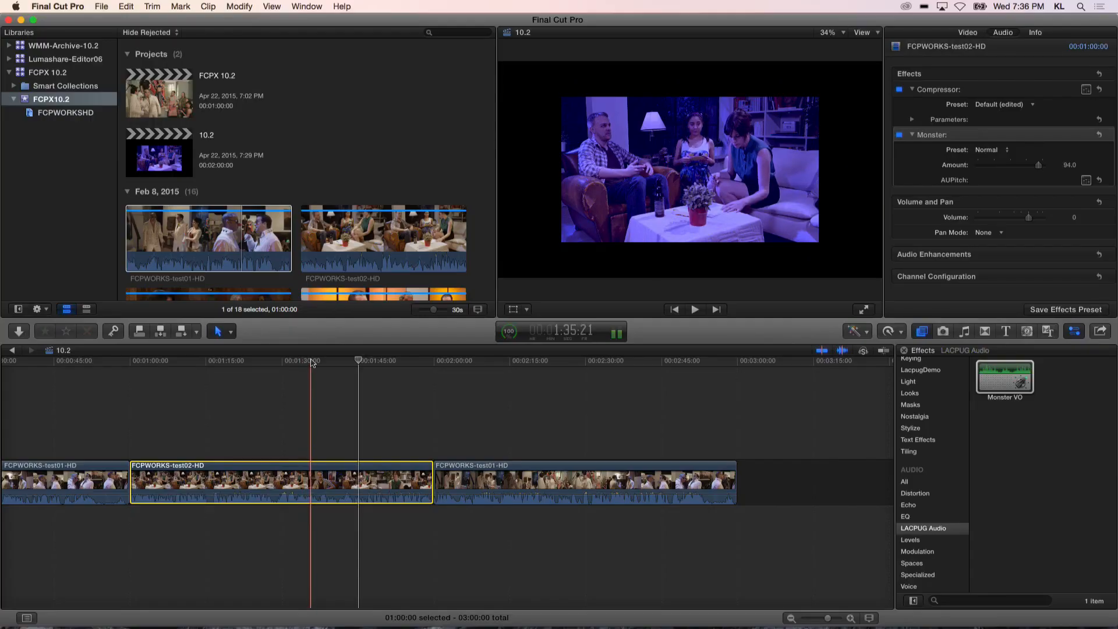
left_click(311, 362)
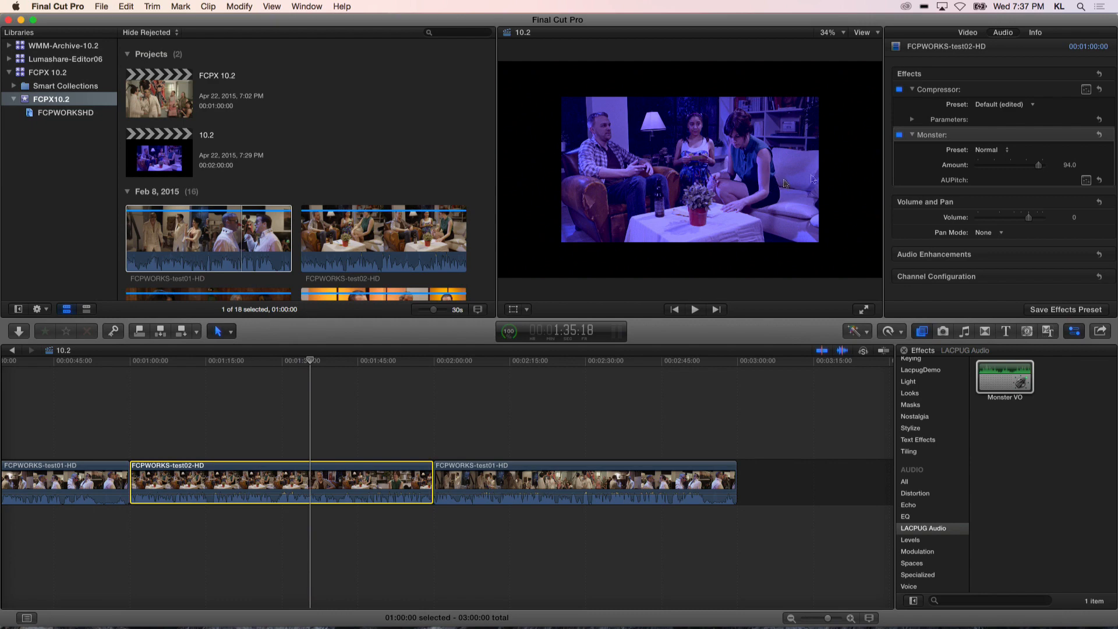
left_click(966, 34)
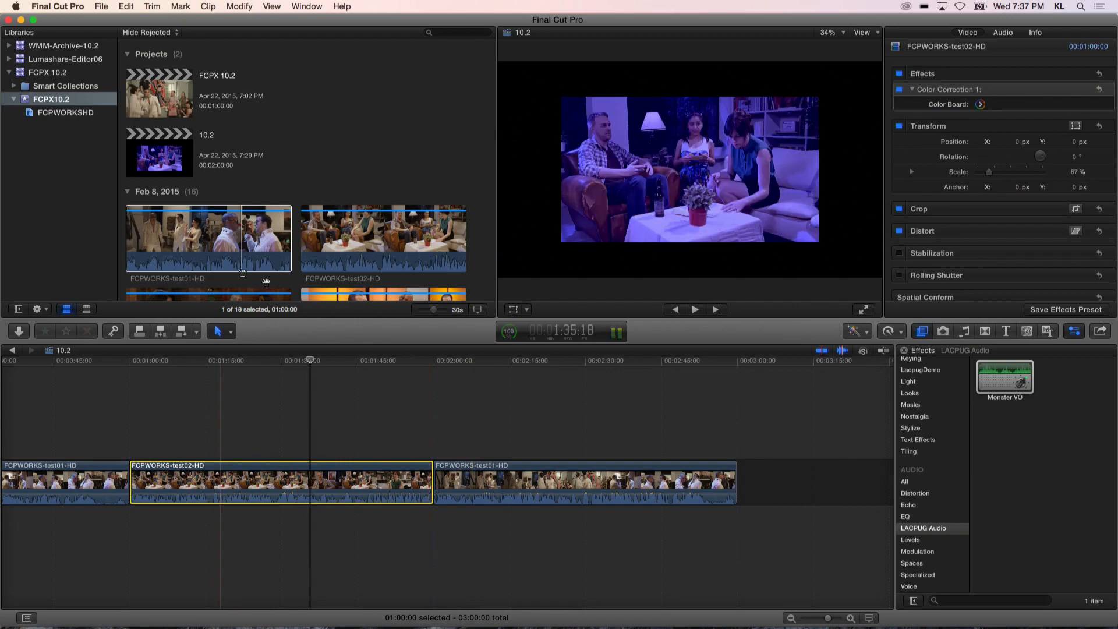
- Append FCPWORKS-test04-HD to the end of the timeline and apply the Gaussian effect from the Blur category to it
scroll(371, 277, "down", 3)
left_click(376, 265)
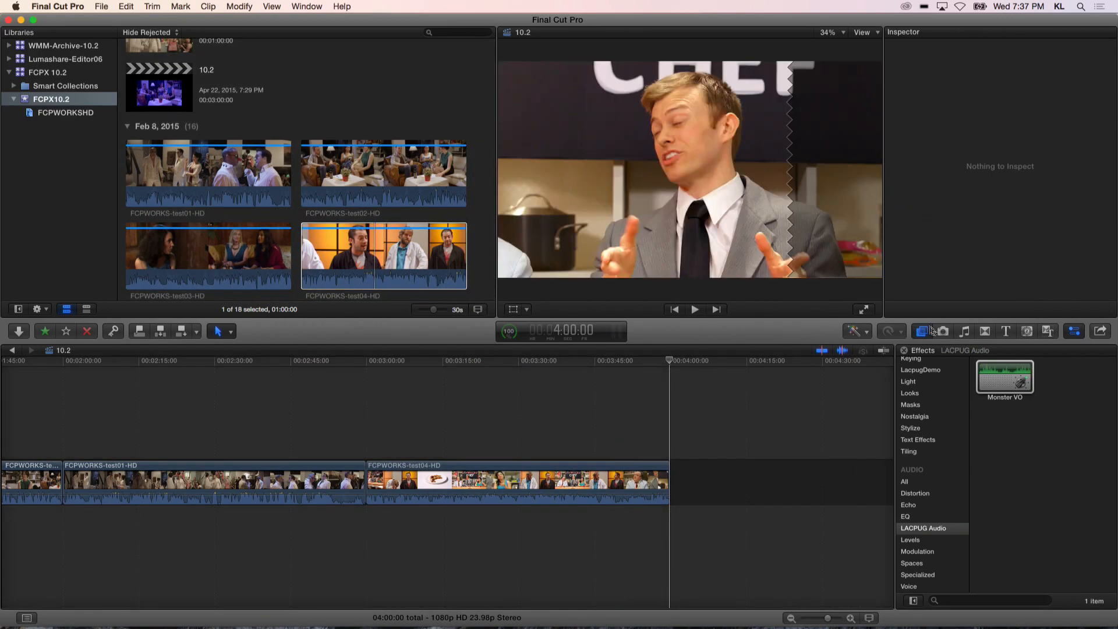
scroll(902, 388, "up", 5)
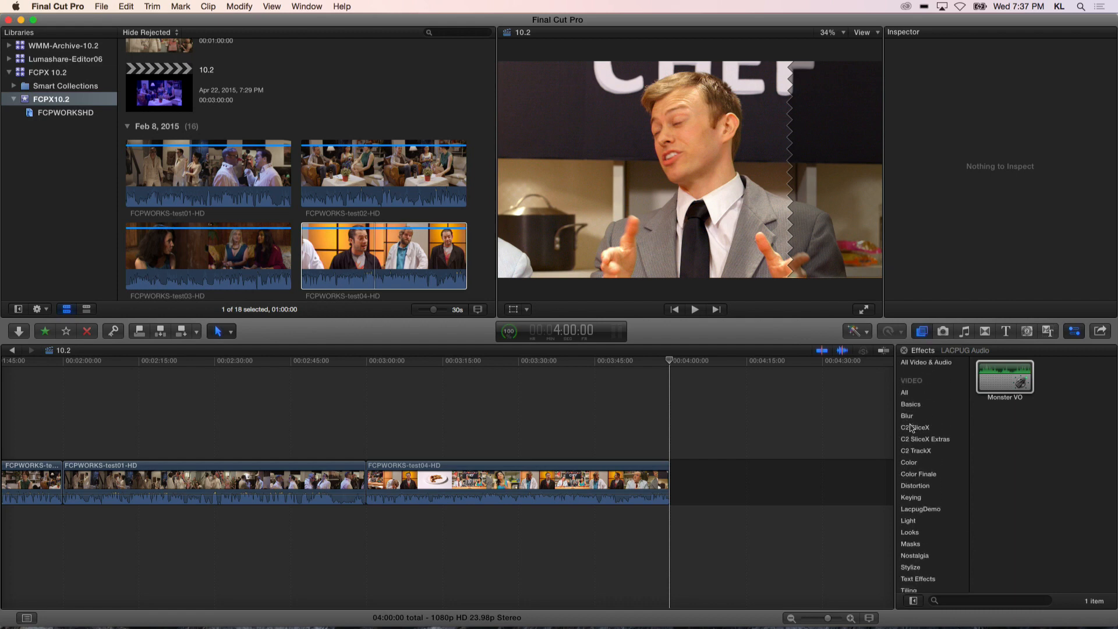
left_click(908, 417)
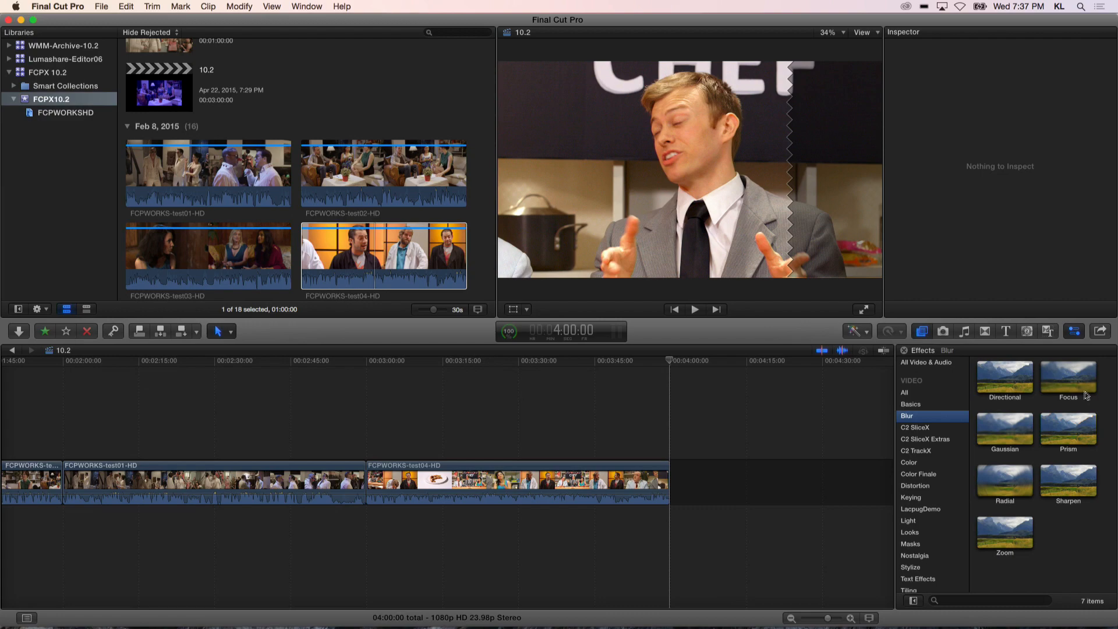
left_click_drag(1019, 435, 454, 472)
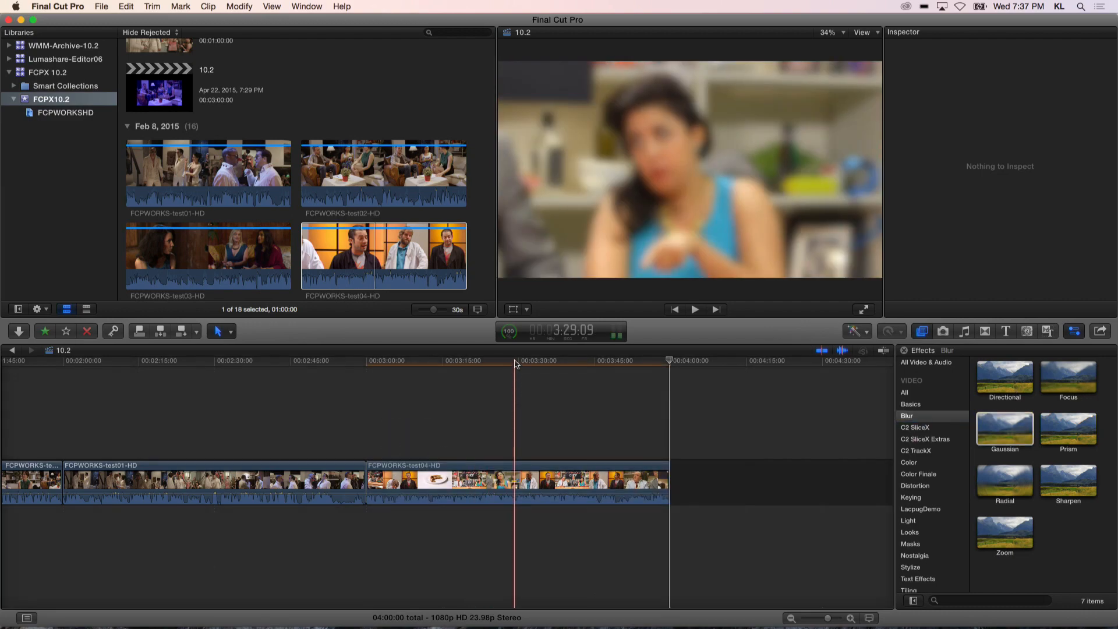
- Add a shape mask to the Gaussian blur on the FCPWORKS-test04-HD clip
left_click(516, 481)
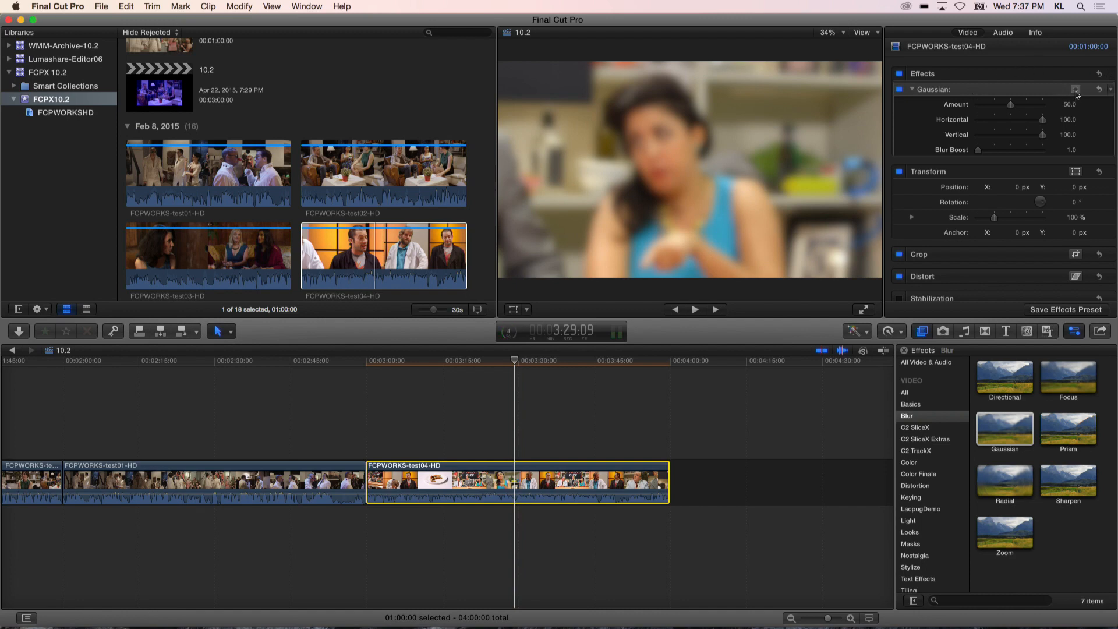
left_click(1076, 92)
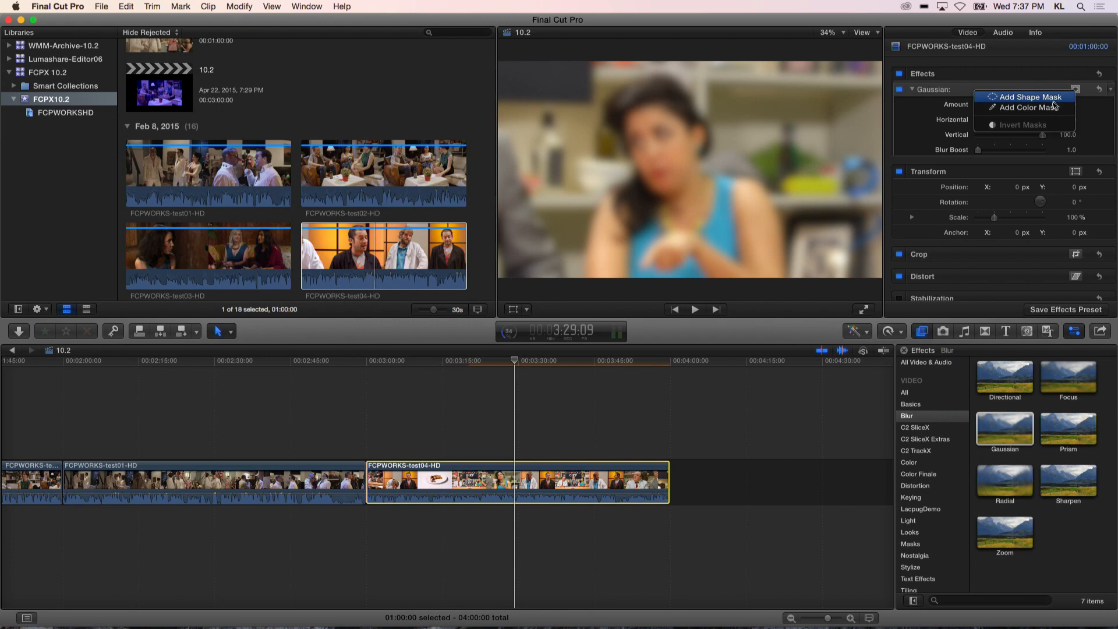
left_click(1049, 97)
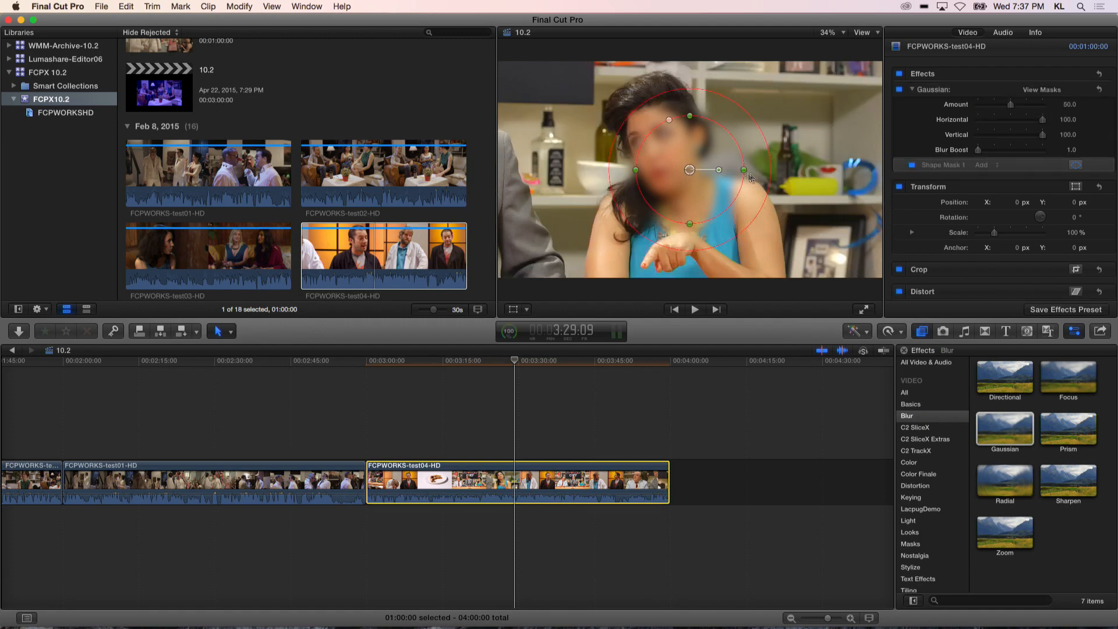
- Center the shape mask over the woman's face, square its corners, widen its feathering and rotate it into a diamond orientation
left_click_drag(690, 169, 668, 149)
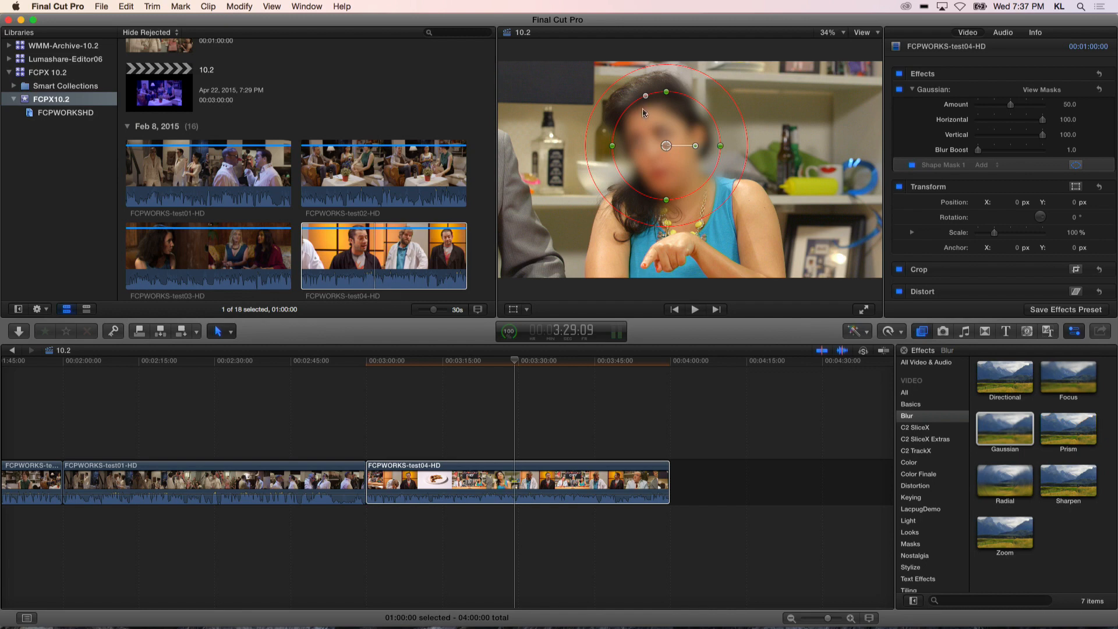
left_click_drag(646, 95, 619, 92)
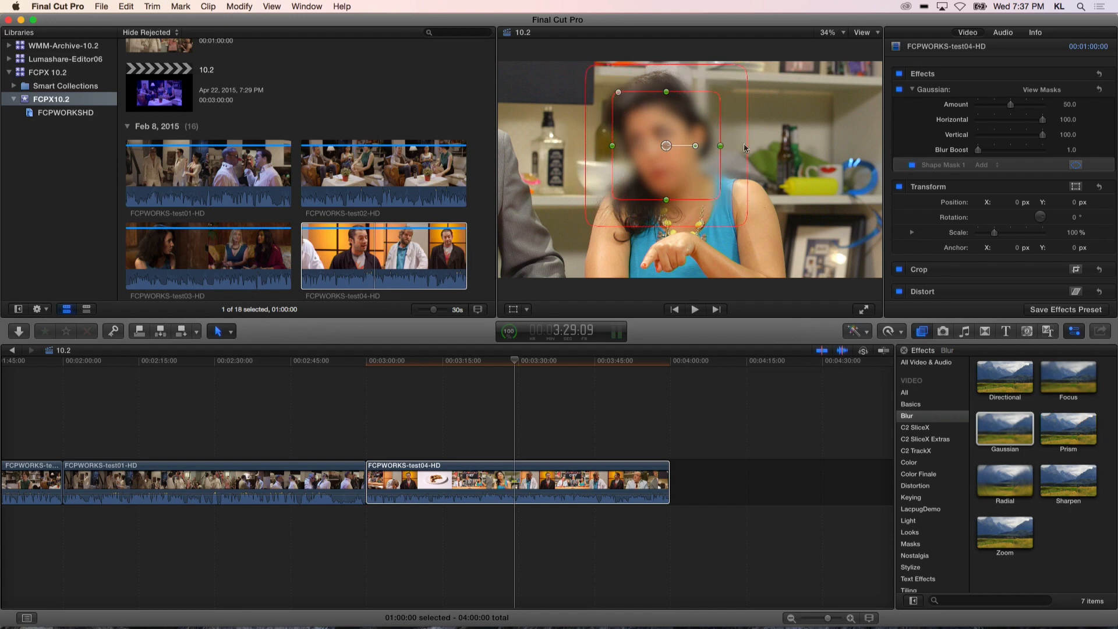
left_click_drag(748, 146, 789, 145)
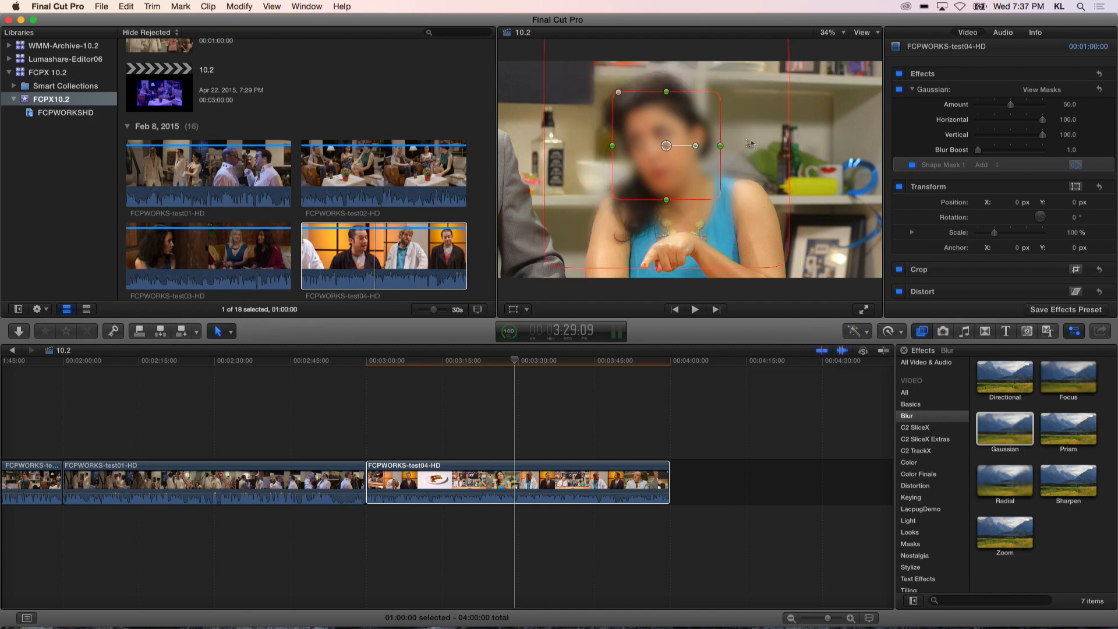
left_click_drag(696, 147, 670, 144)
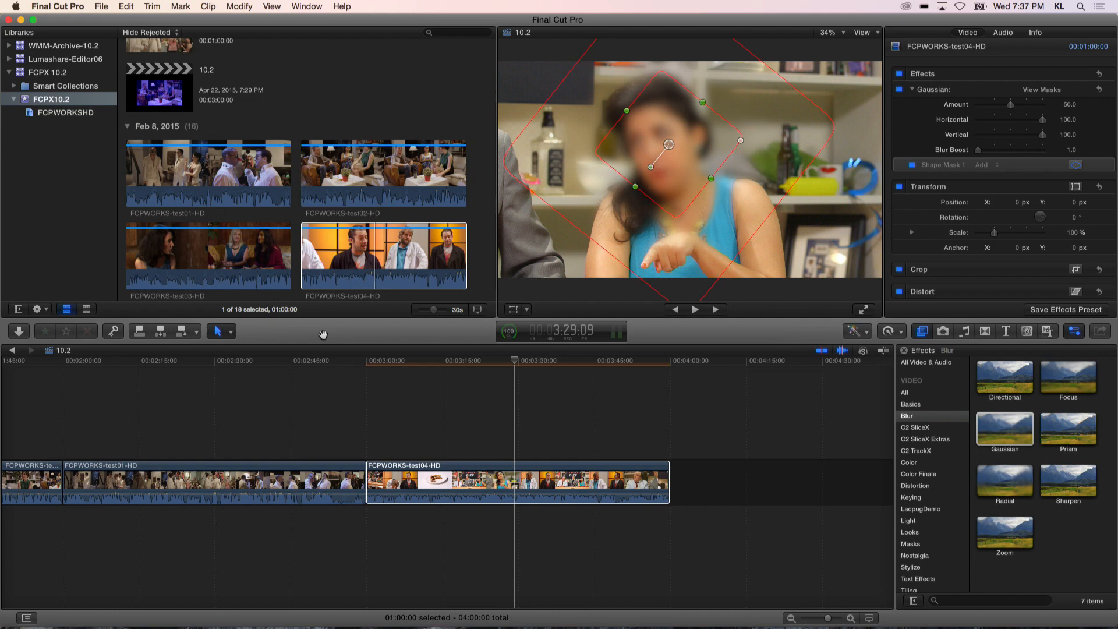
- Add a color mask to Color Correction 1 on the FCPWORKS-test01-HD clip before FCPWORKS-test04-HD and switch the mask off
left_click(240, 364)
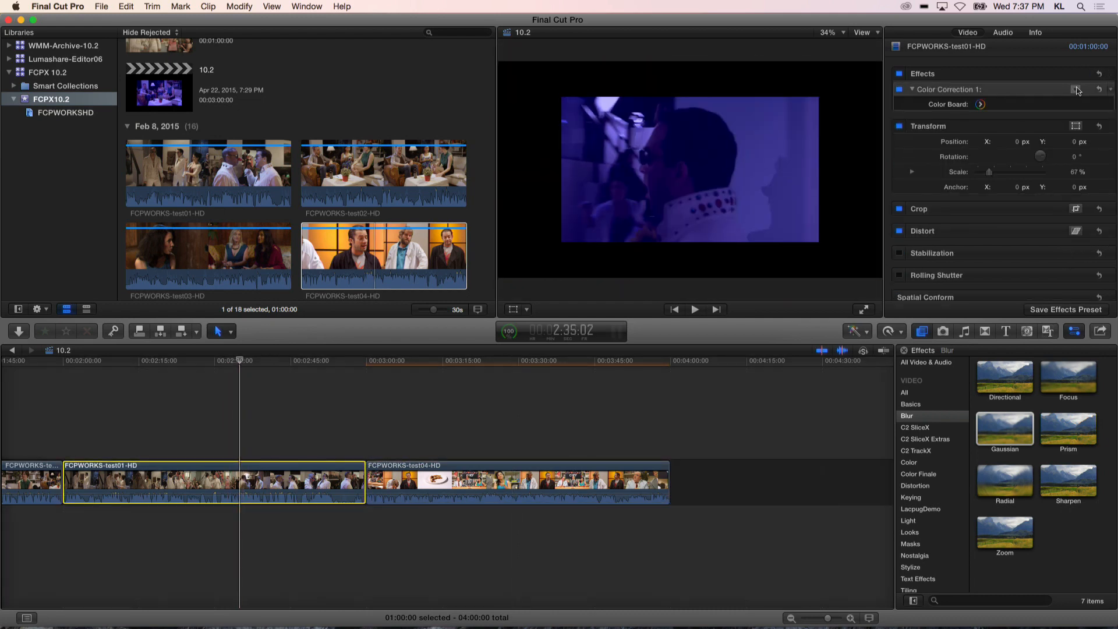
left_click(1076, 91)
left_click(1054, 105)
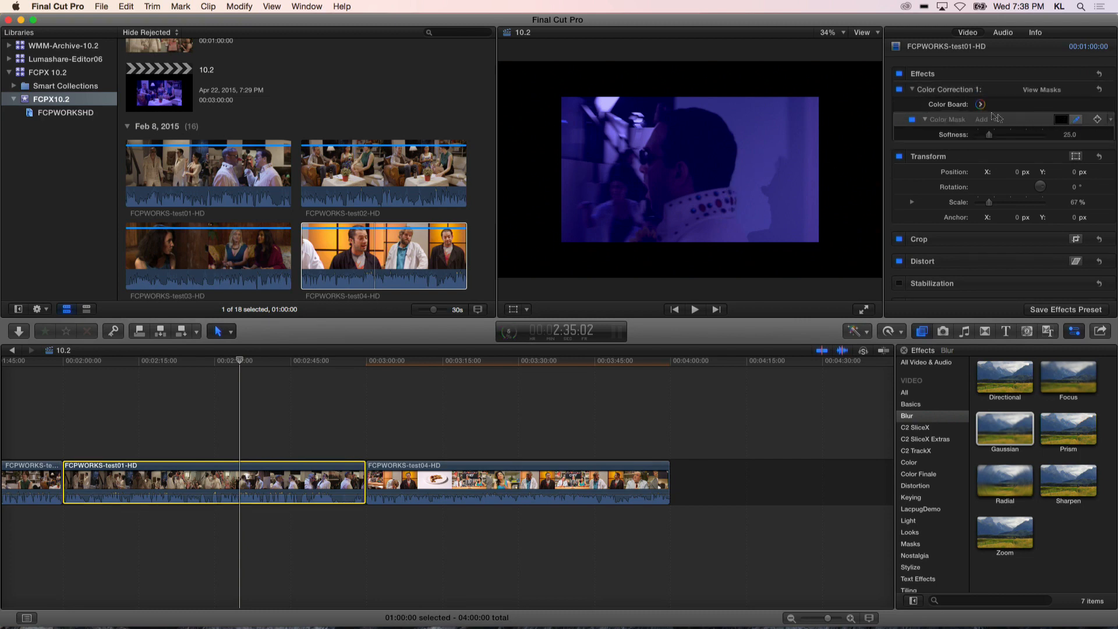
left_click(913, 120)
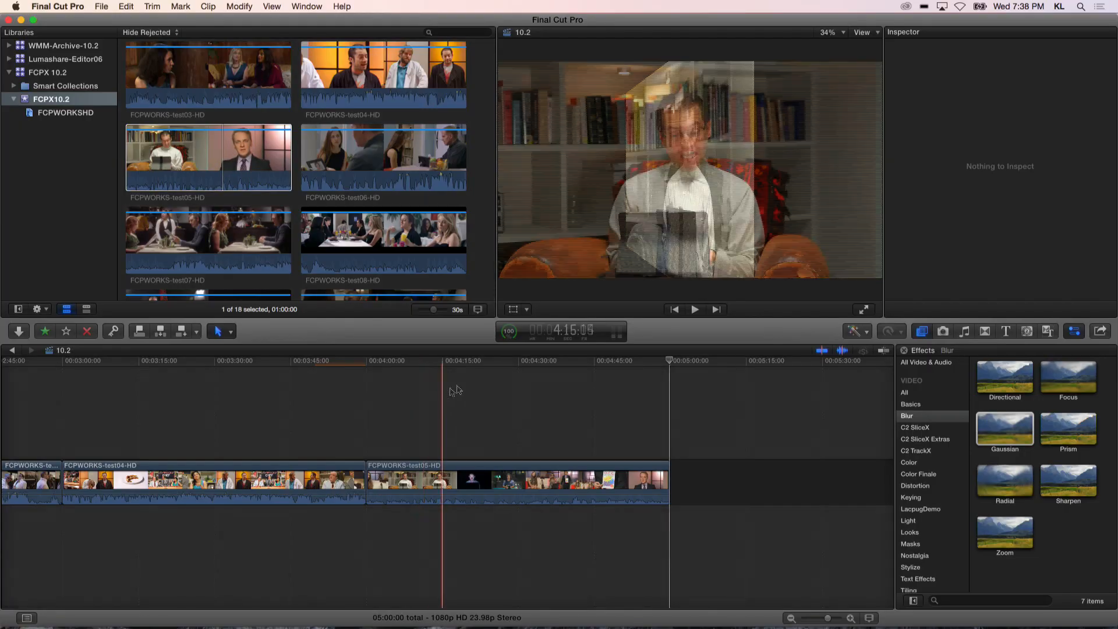
- Apply the ColorFinale effect from the Color Finale category to the FCPWORKS-test05-HD clip
left_click(488, 484)
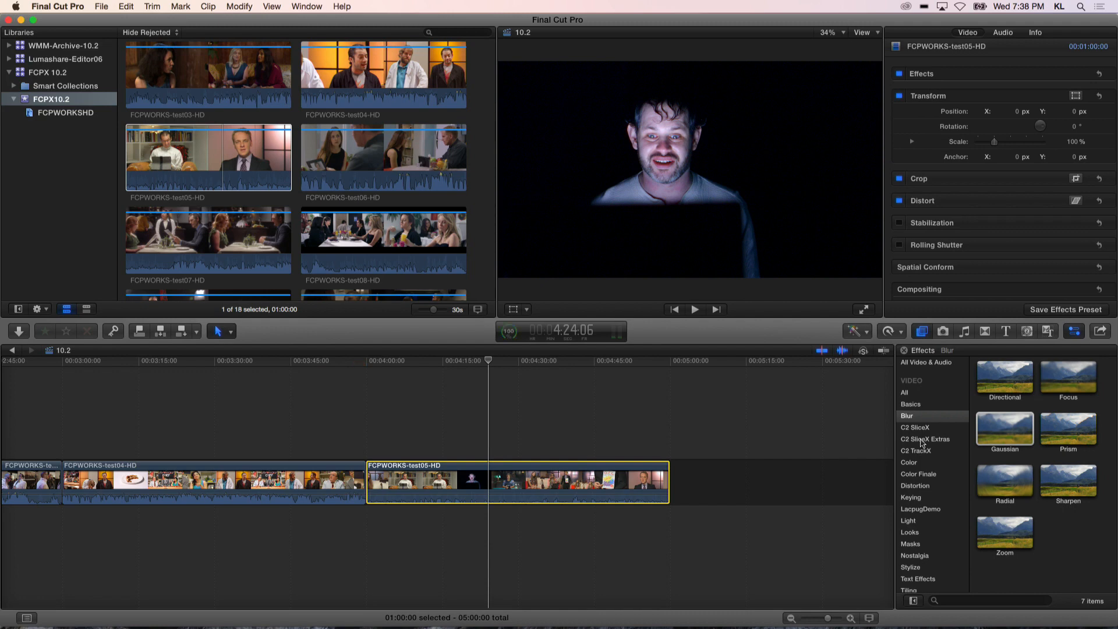
left_click(923, 440)
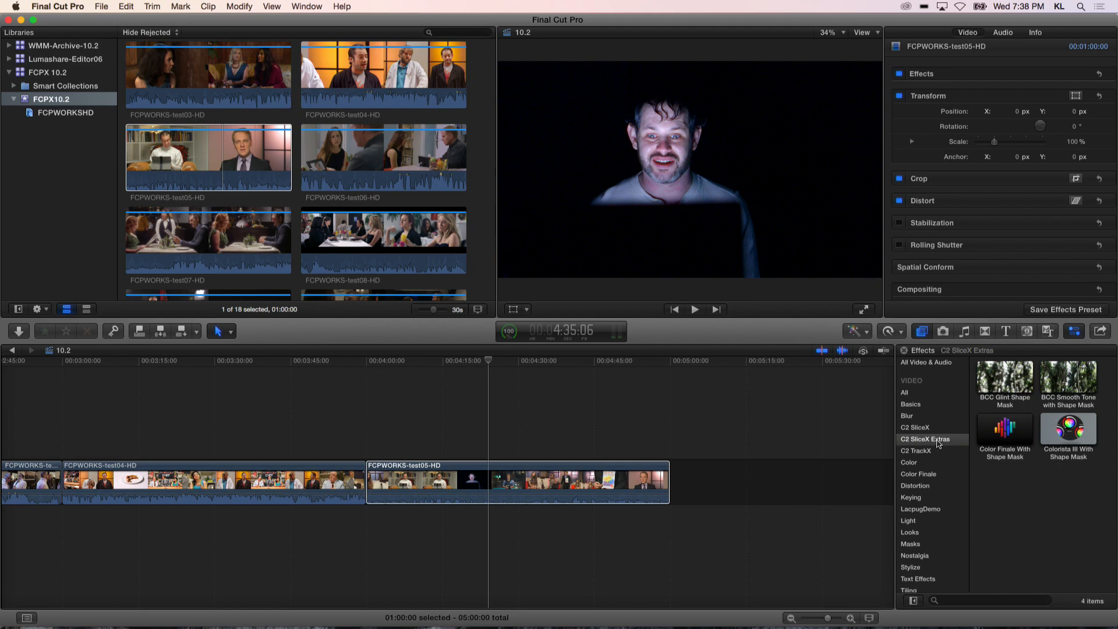
left_click(918, 475)
left_click_drag(998, 396, 604, 483)
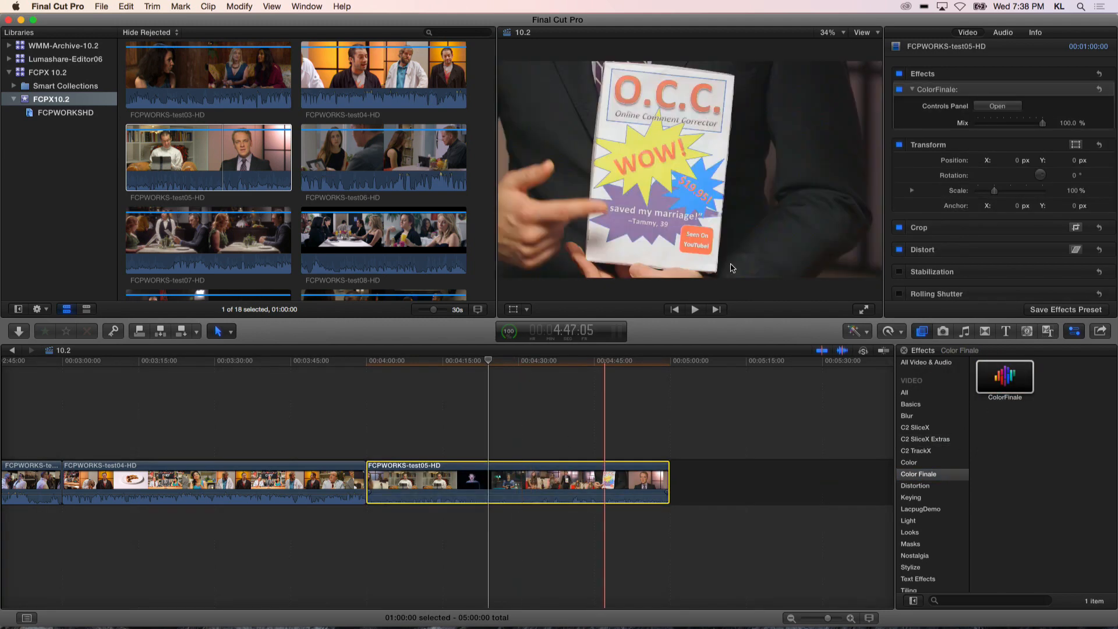
- Add a Curves layer in the ColorFinale controls of FCPWORKS-test05-HD and bend the Master Curve into a steep S-shape
left_click(996, 107)
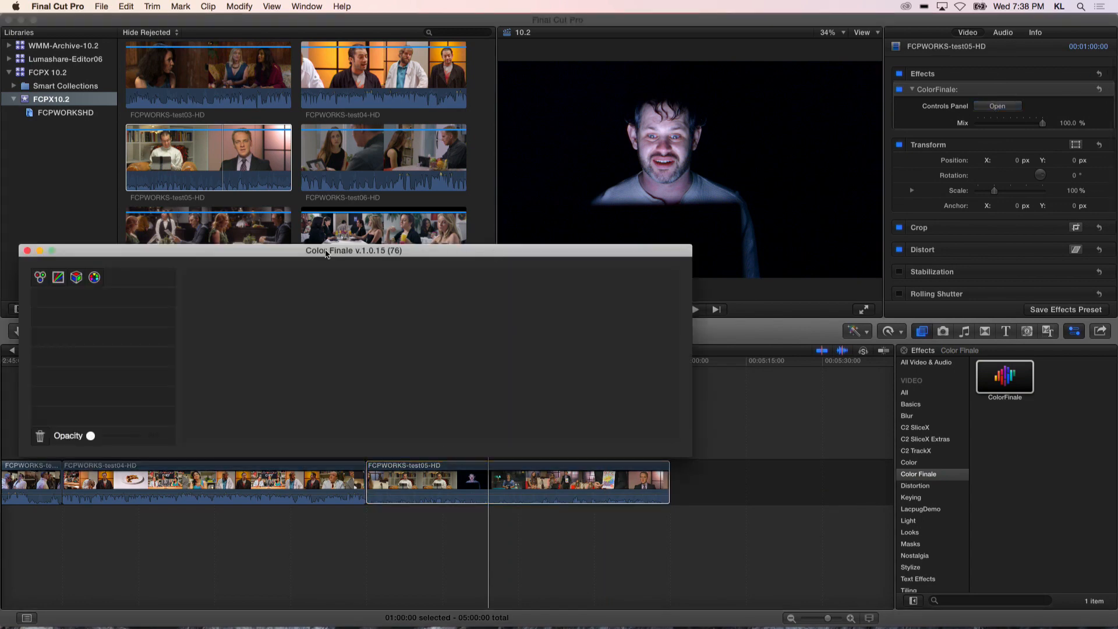
left_click_drag(326, 253, 445, 82)
left_click(178, 107)
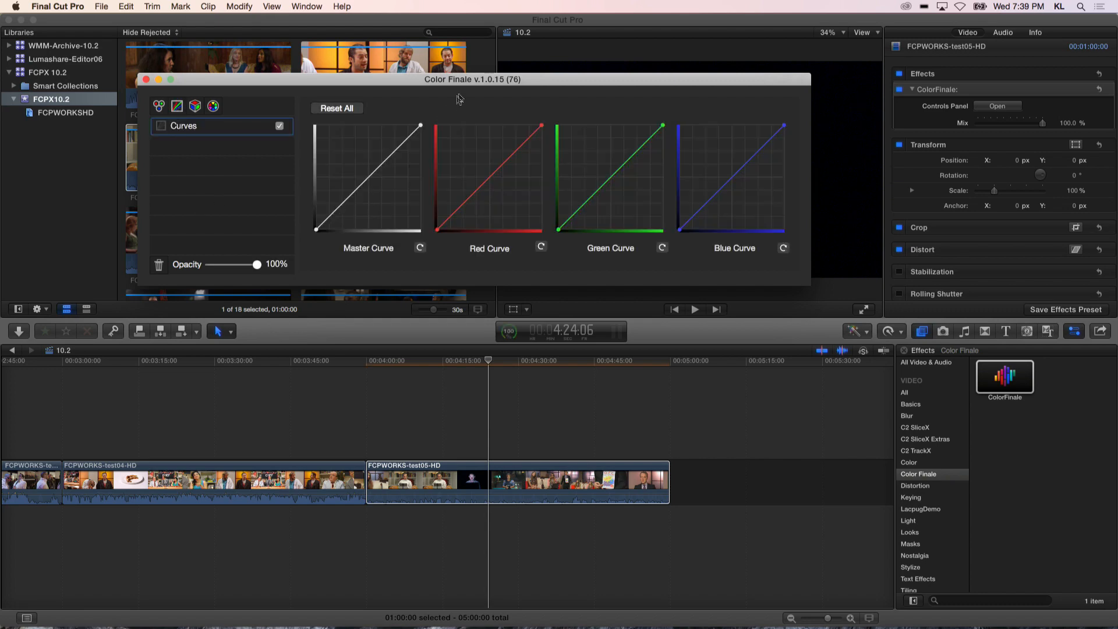
left_click_drag(457, 82, 402, 251)
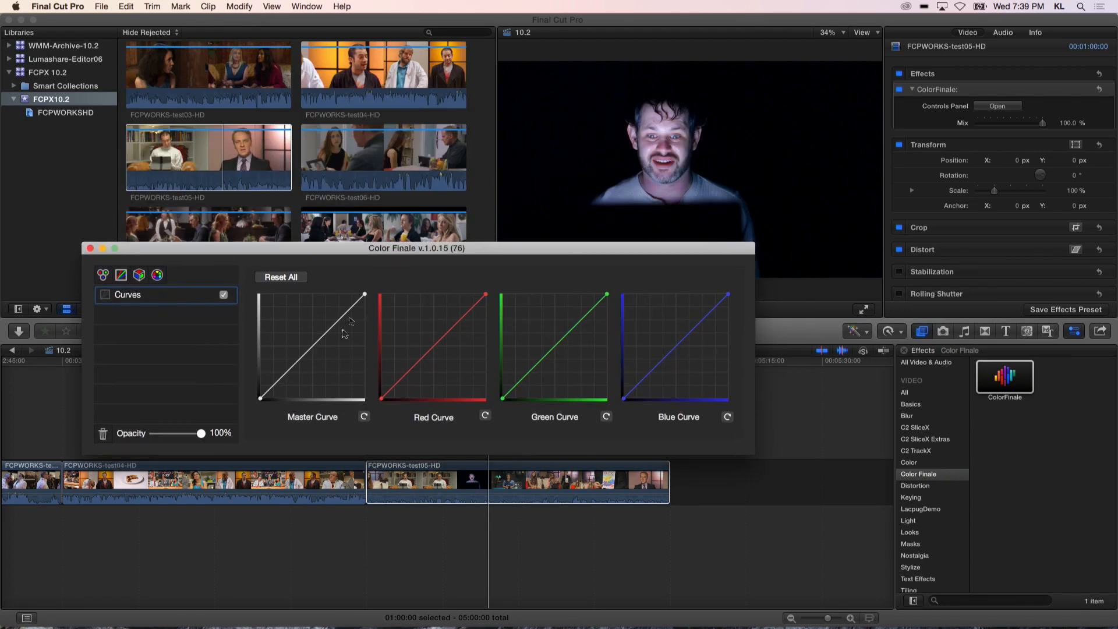
left_click_drag(293, 368, 302, 382)
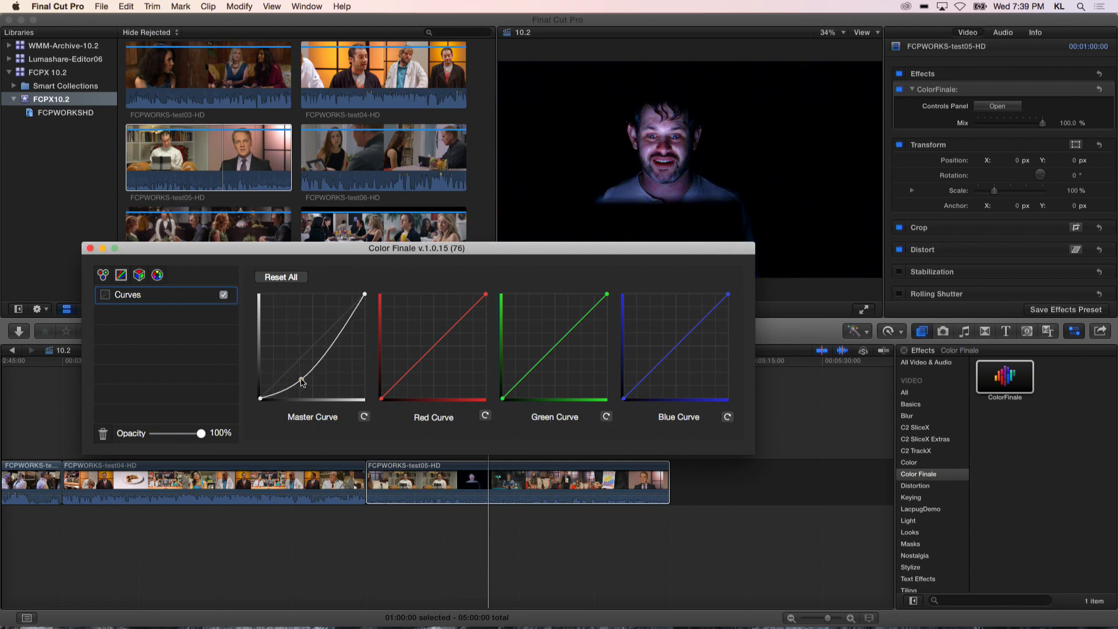
left_click_drag(329, 346, 321, 333)
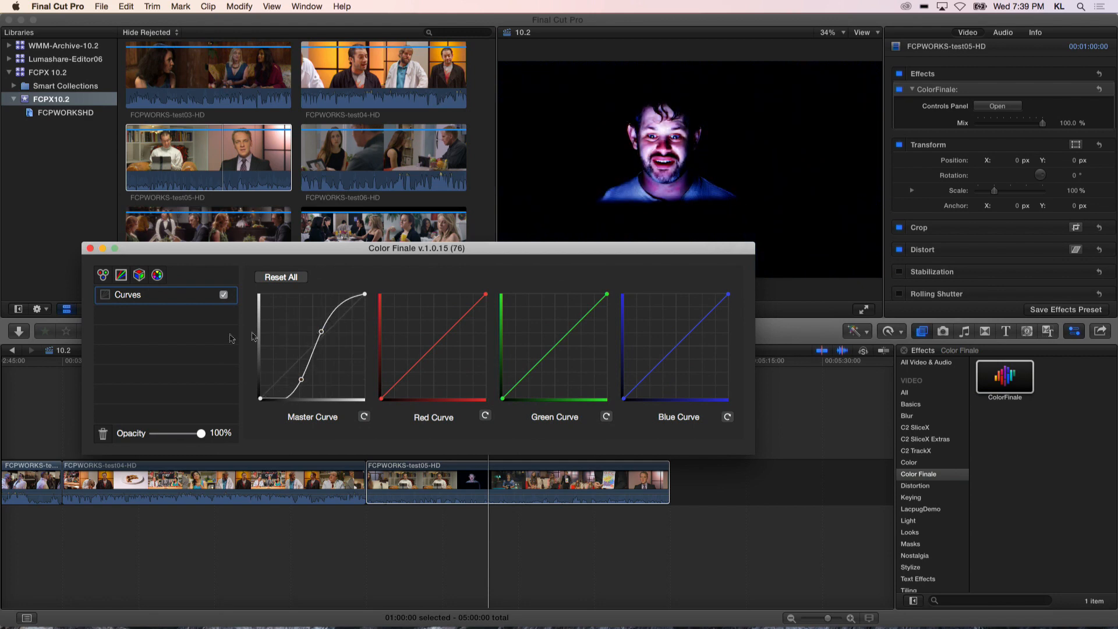
left_click(90, 248)
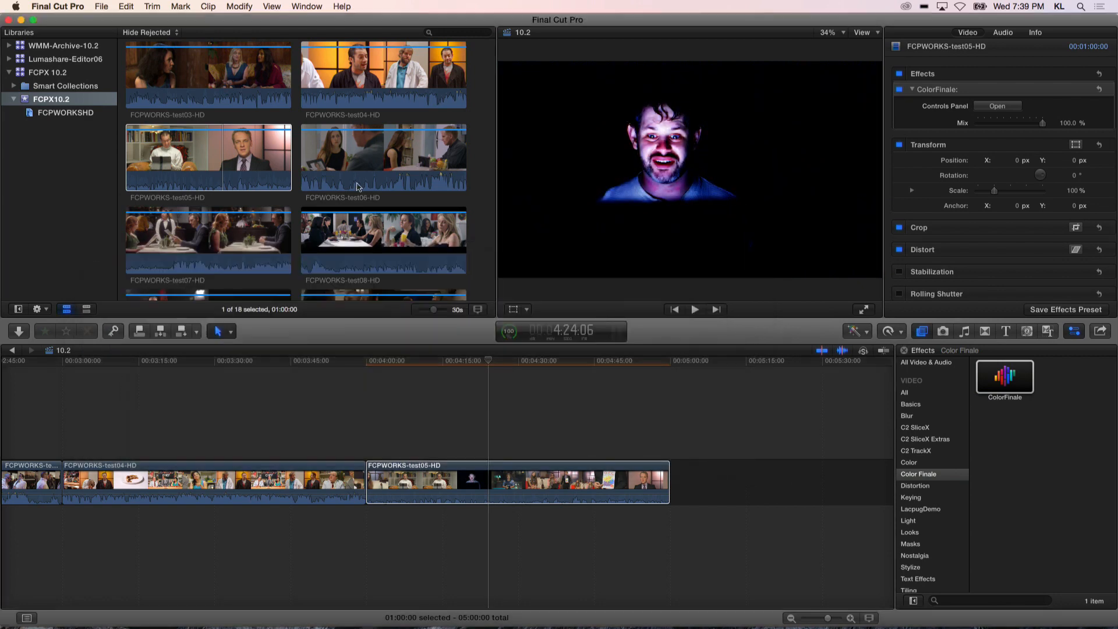
- Append FCPWORKS-test06-HD to the timeline and apply Color Finale With Shape Mask from C2 SliceX Extras to it
left_click(388, 161)
key("e")
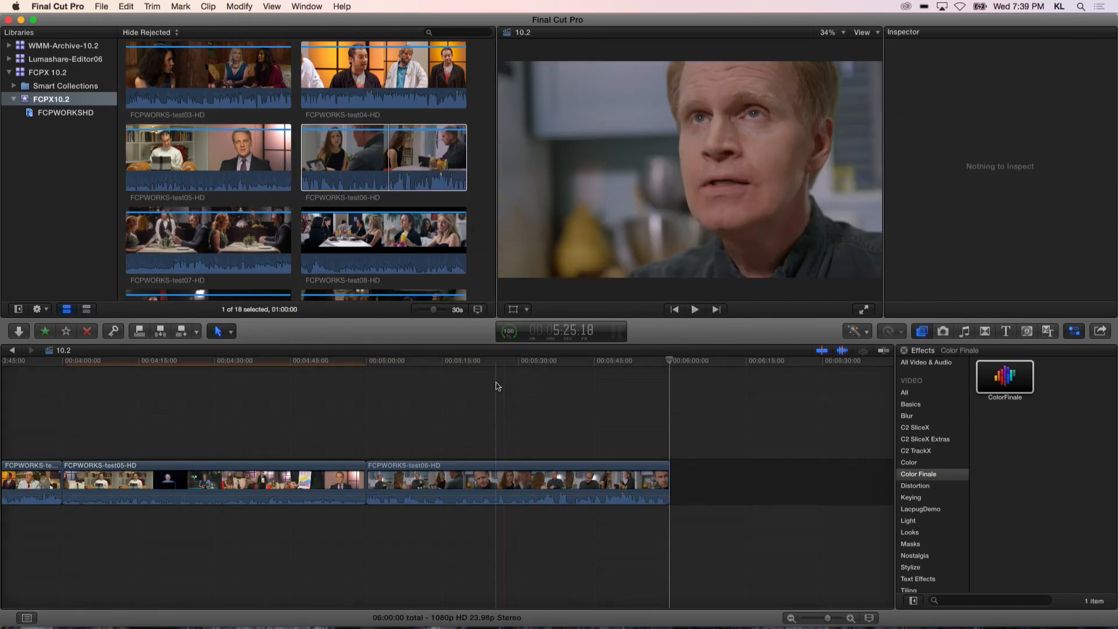
left_click(507, 360)
left_click(505, 483)
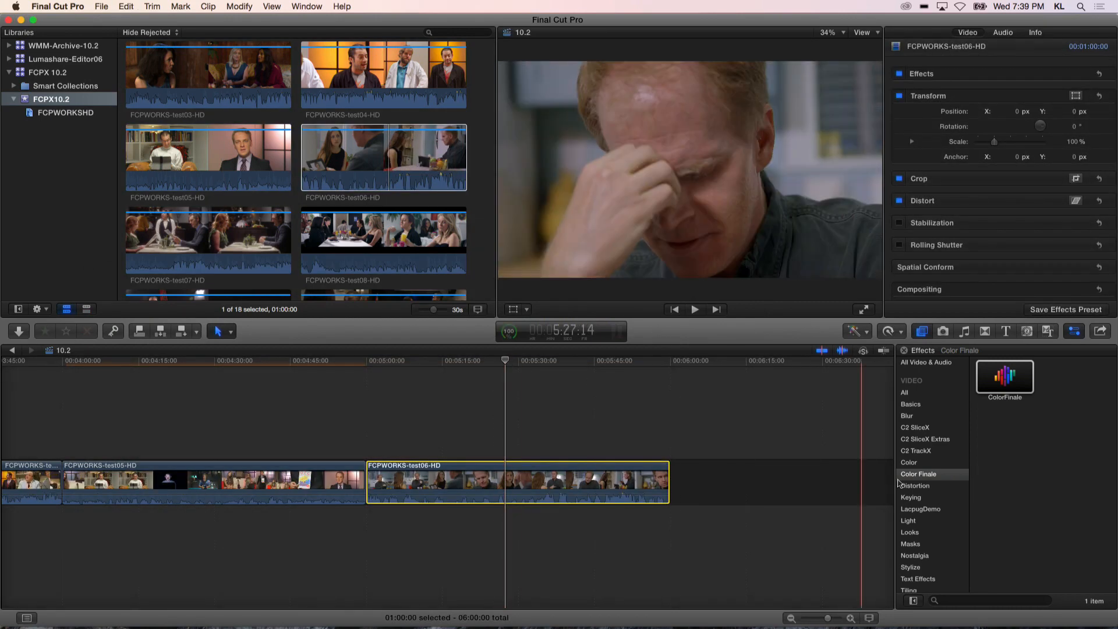
left_click(939, 441)
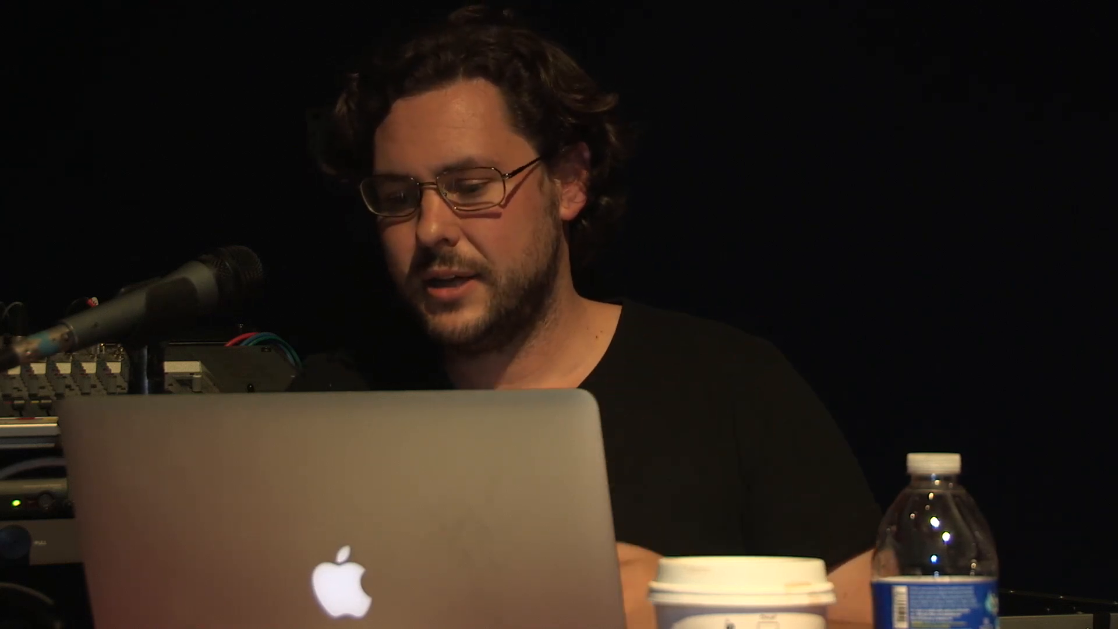
left_click_drag(1005, 430, 577, 479)
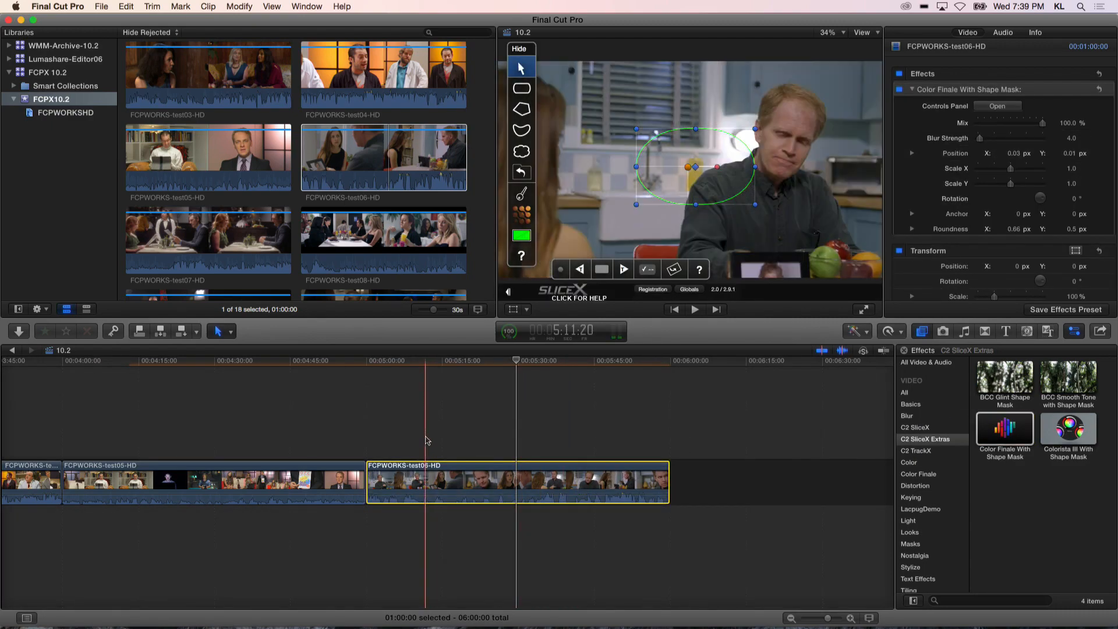
- Append FCPWORKS-test01-HD to the timeline, apply Color Finale With Shape Mask, and park the playhead at 6:44:18
scroll(313, 168, "up", 5)
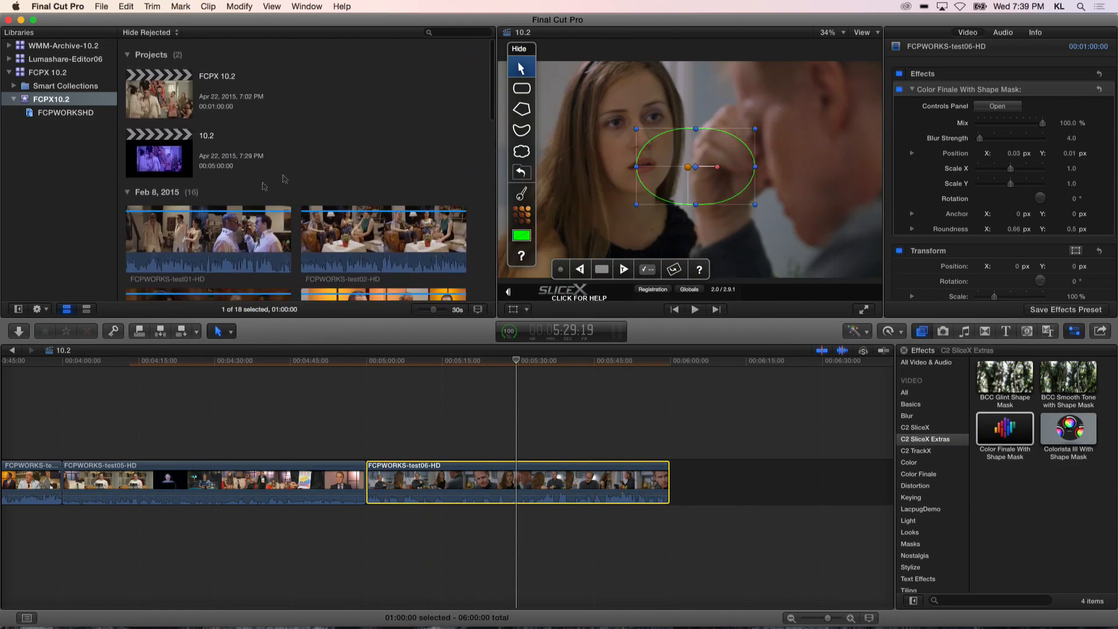
left_click(212, 246)
key("e")
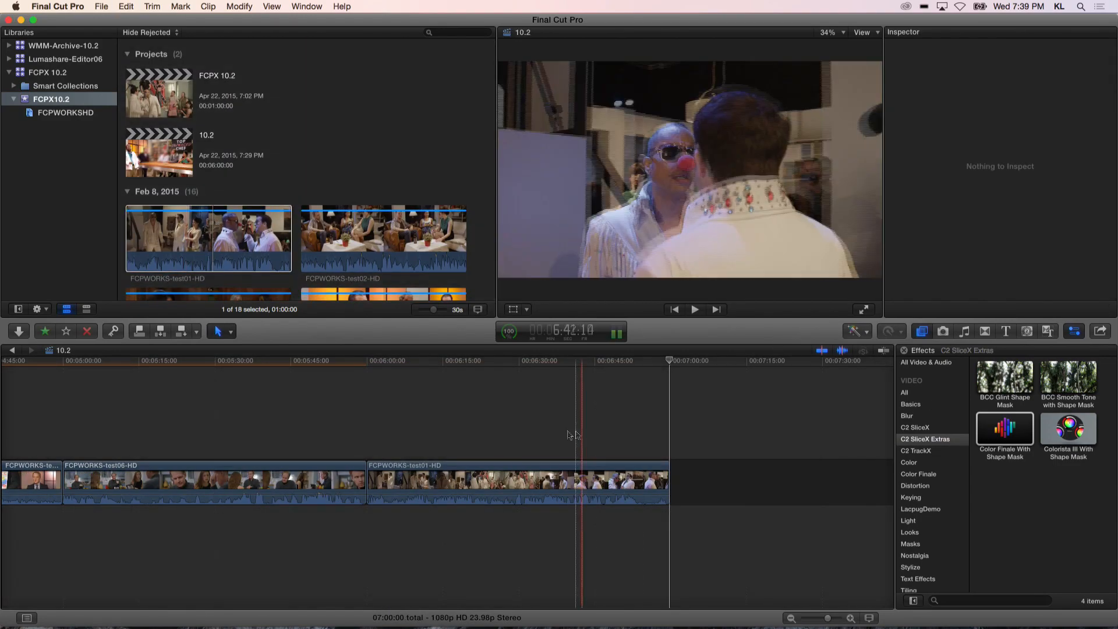
left_click(556, 480)
left_click_drag(1019, 443, 565, 484)
left_click_drag(538, 365, 594, 382)
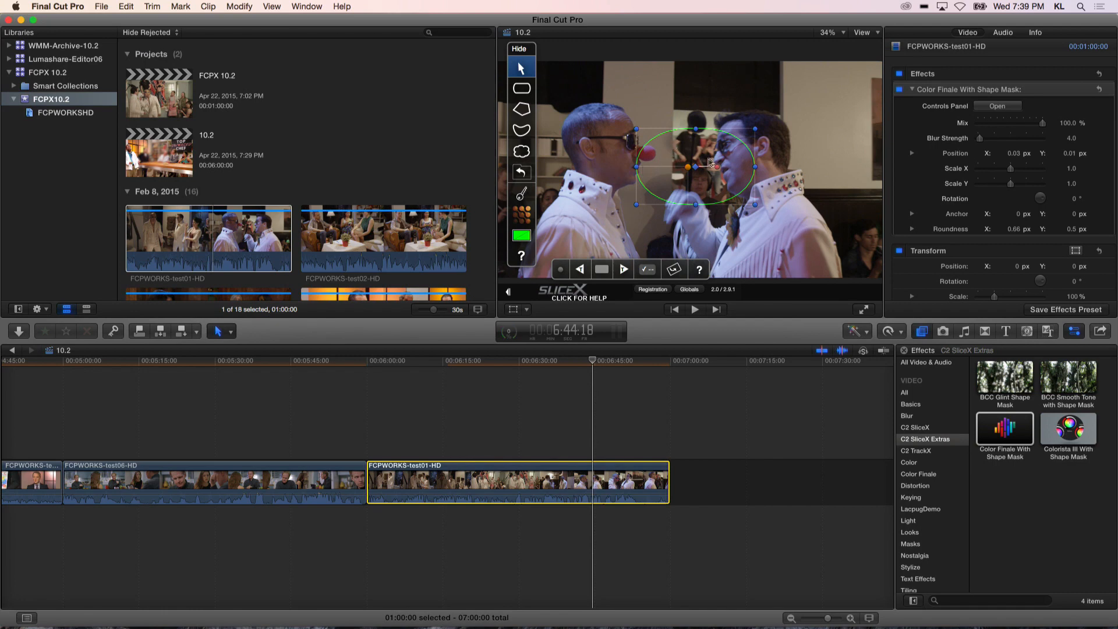
- Move the shape mask over the face of the man wearing the red nose and add Color Wheels with the Lift shifted toward red
left_click_drag(696, 169, 619, 158)
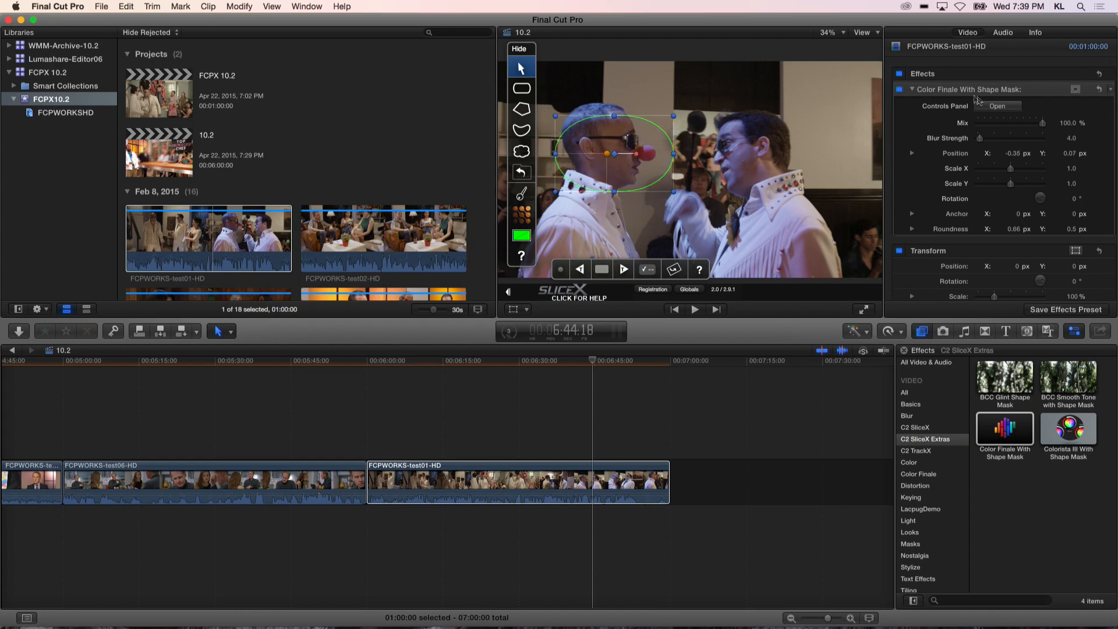
left_click(996, 107)
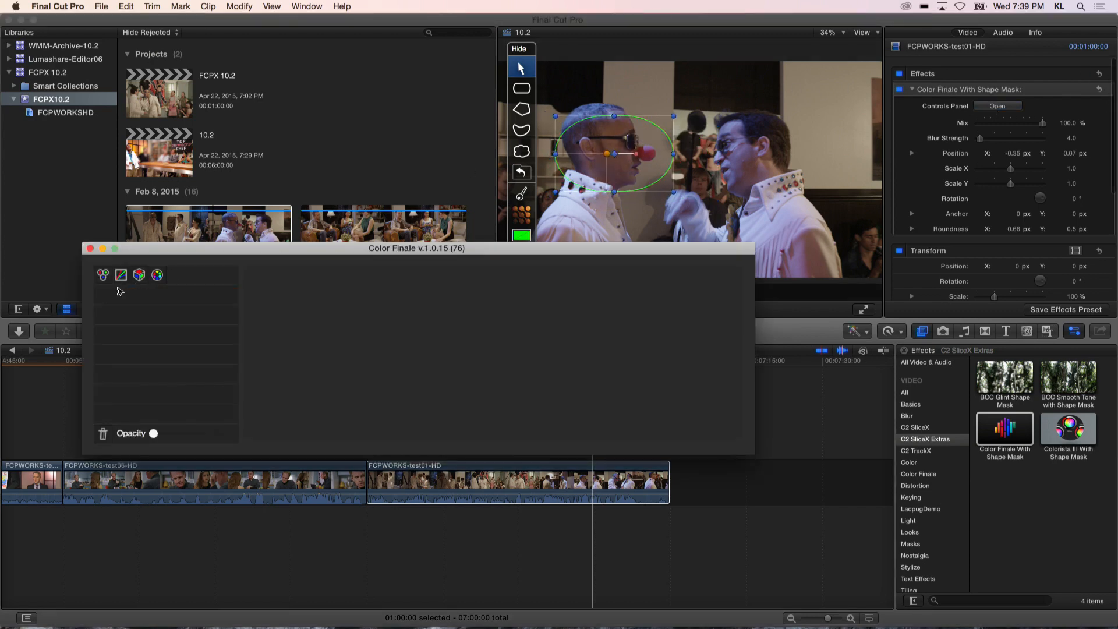
left_click(104, 276)
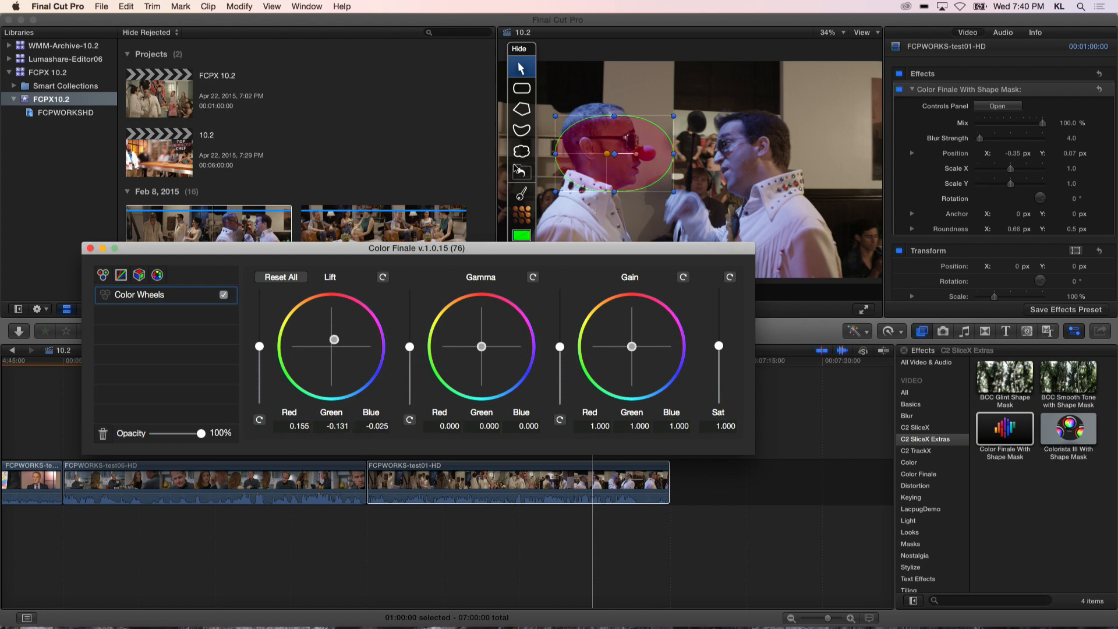
- Narrow the shape mask to a Scale X of about 0.69 around the face and track it forward
left_click(675, 157)
left_click_drag(675, 153, 609, 153)
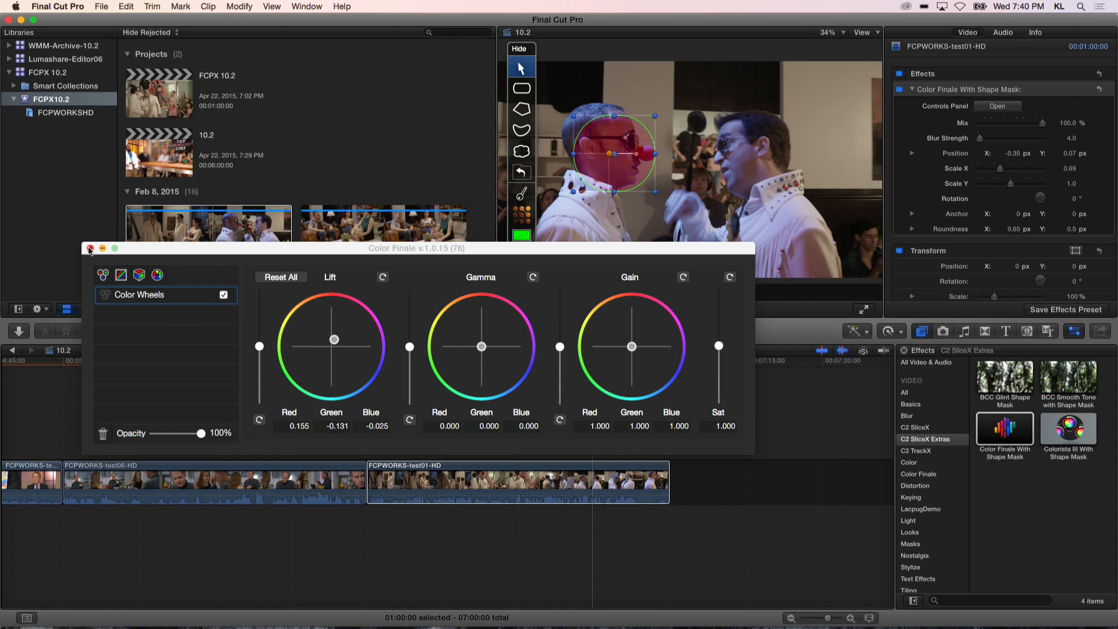
left_click(89, 249)
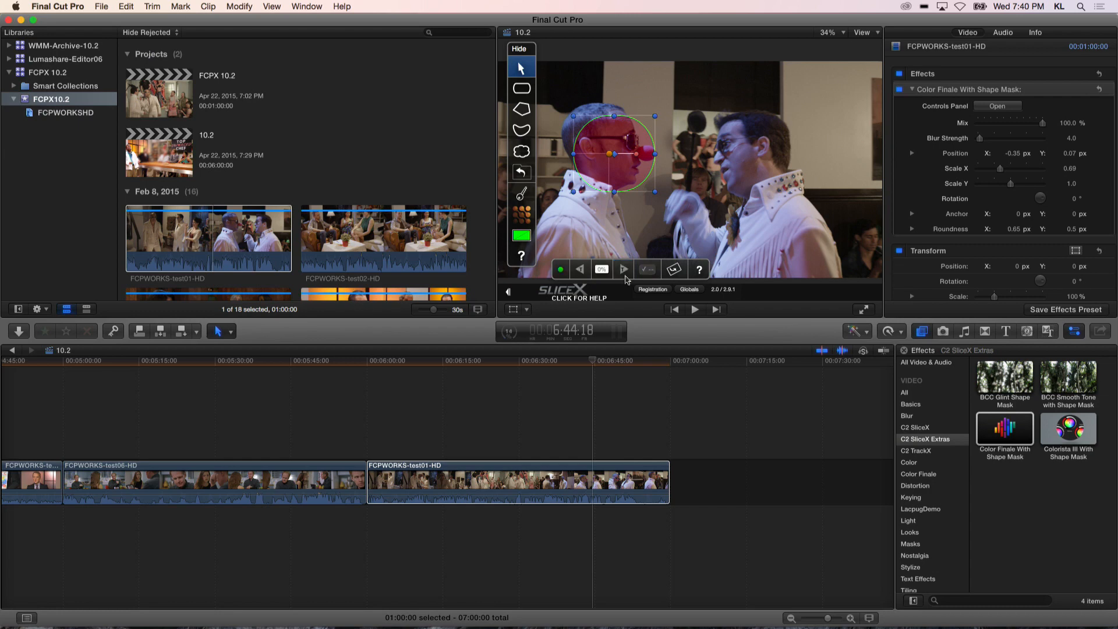
left_click(625, 273)
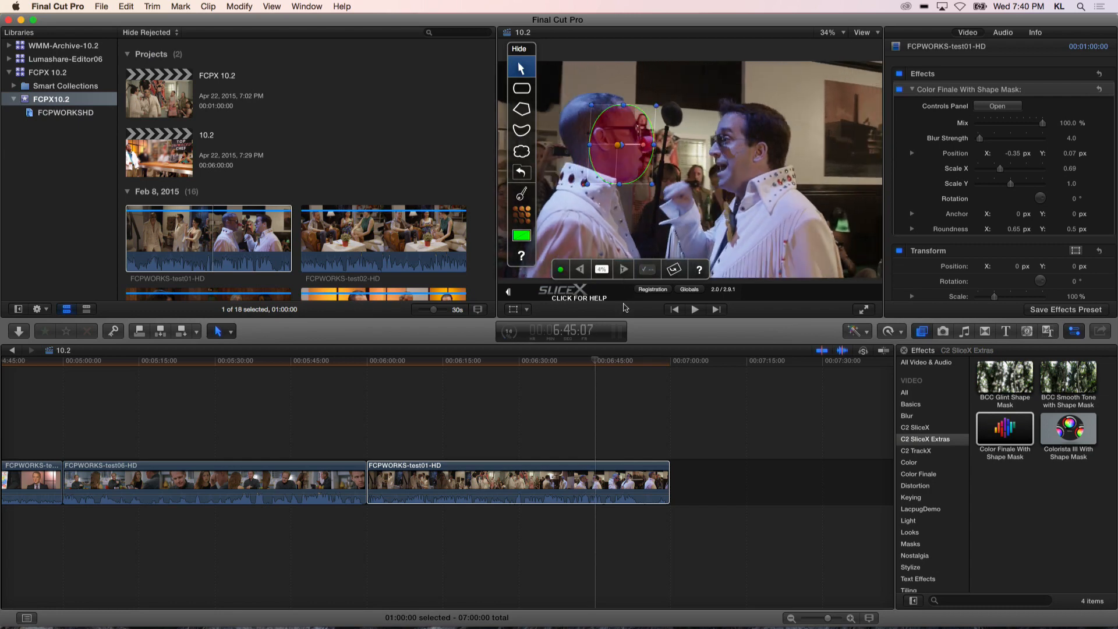
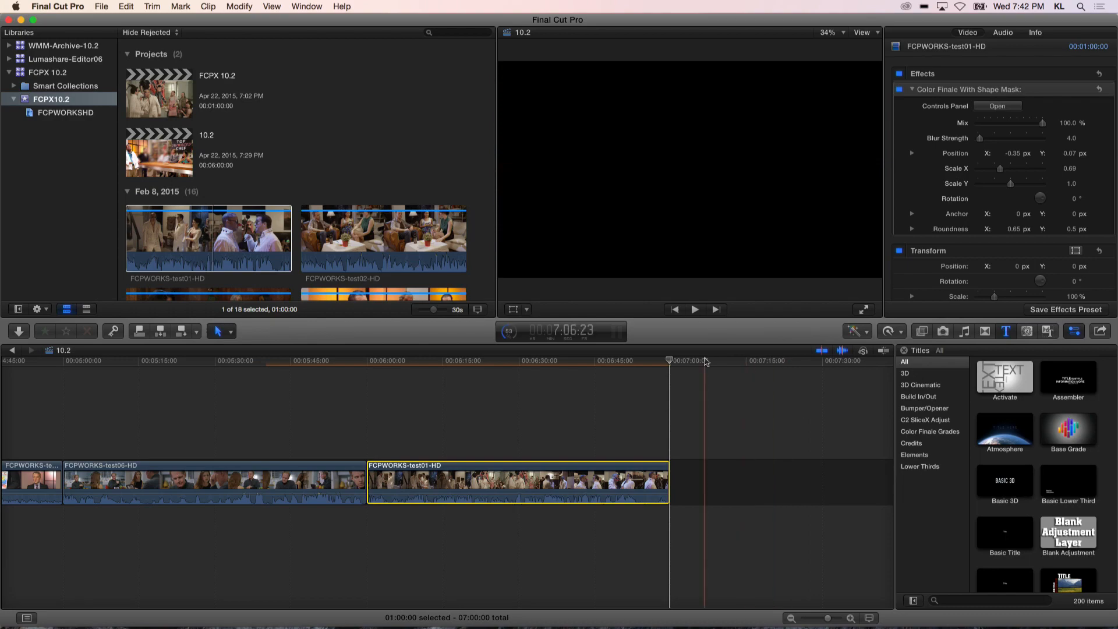
- Append FCPWORKS-test06-HD after the last clip and park the playhead at 7:23:20
scroll(233, 268, "down", 3)
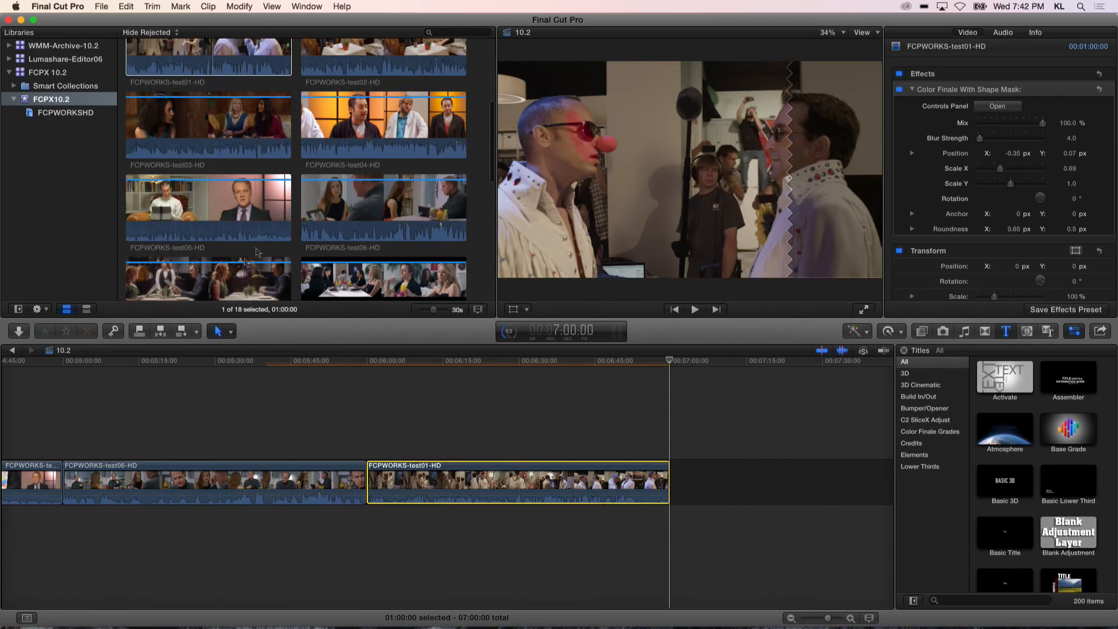
left_click(346, 212)
key("e")
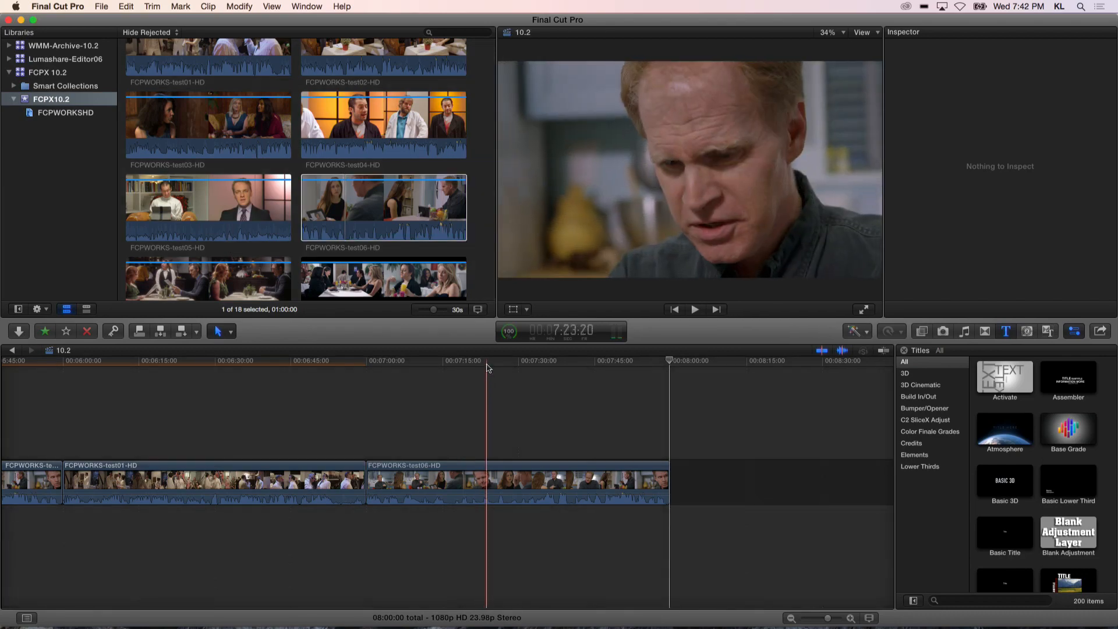
left_click(487, 376)
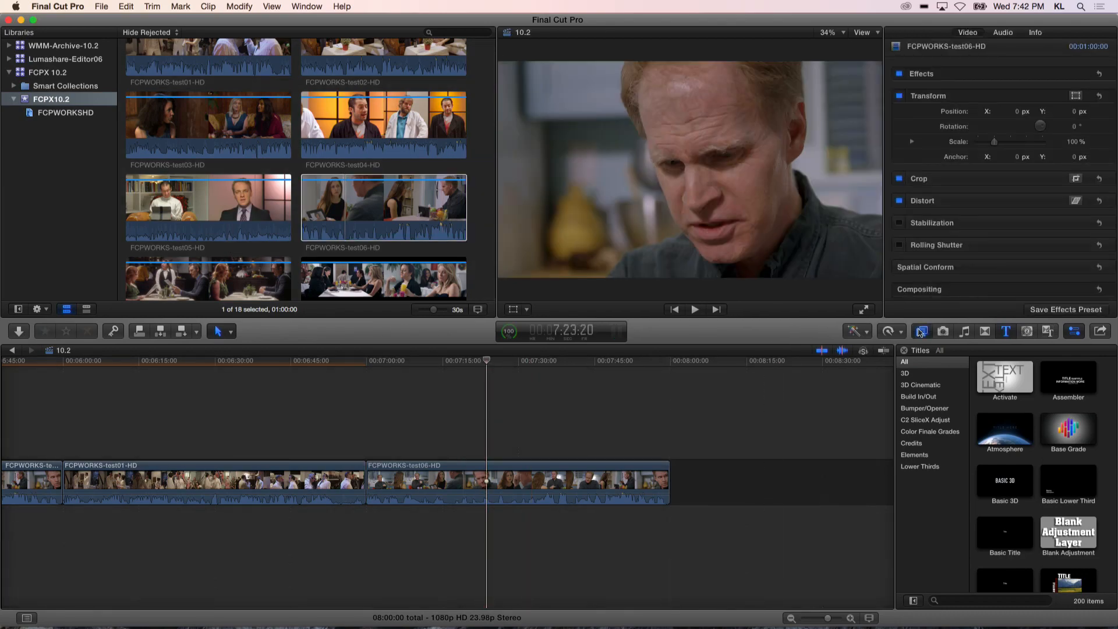
- Apply the Draw Mask effect from the Masks category to the FCPWORKS-test06-HD clip at the end of the timeline
left_click(921, 332)
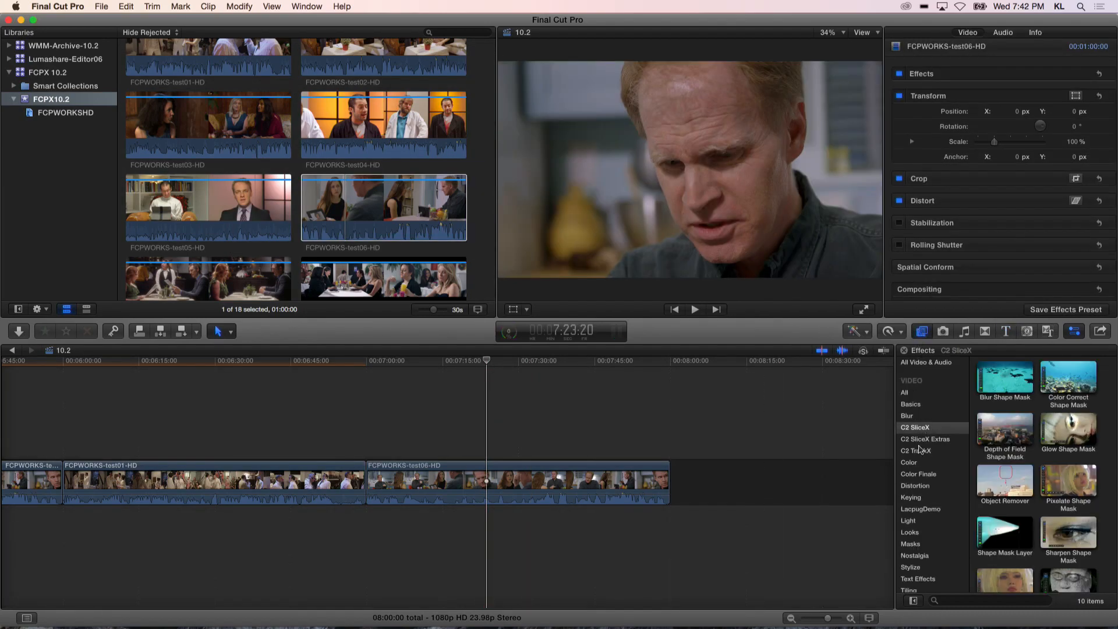
scroll(913, 478, "down", 3)
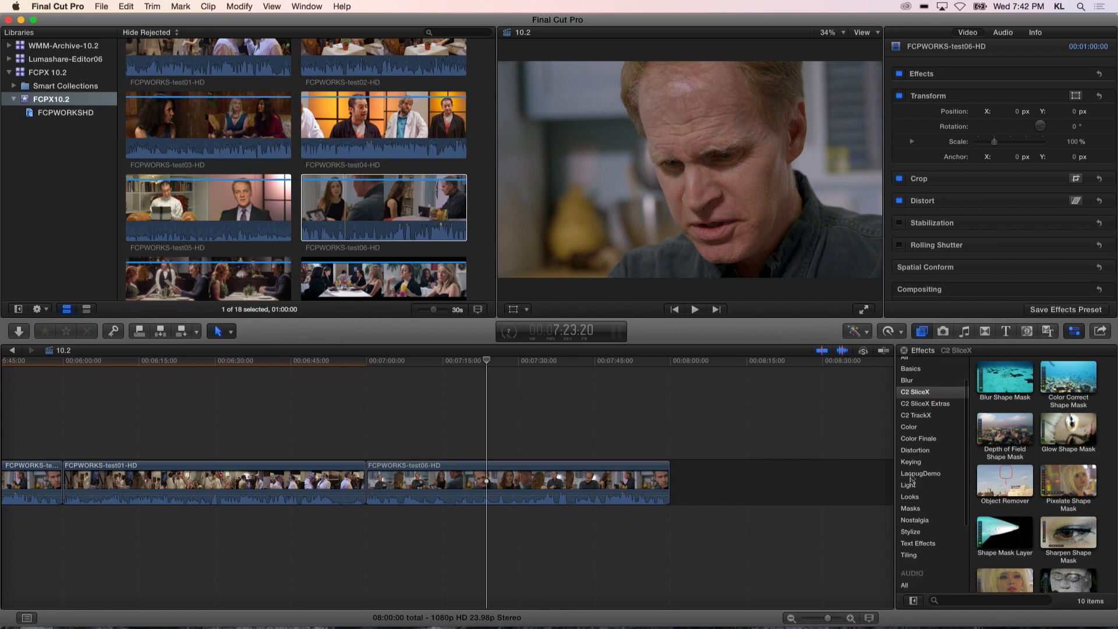
left_click(905, 510)
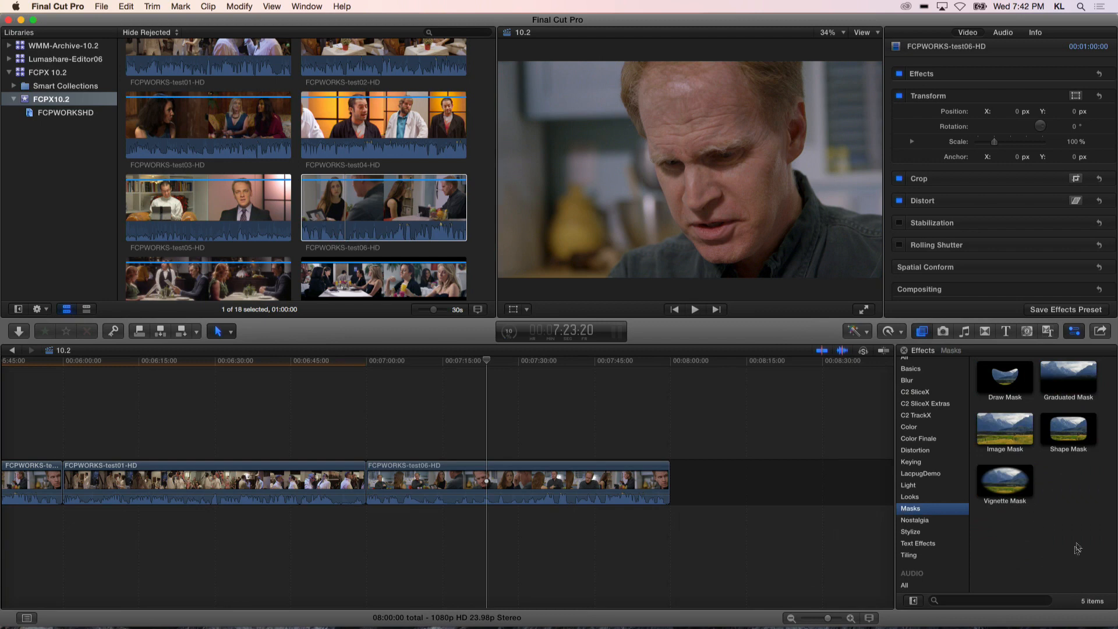
left_click_drag(1008, 386, 527, 491)
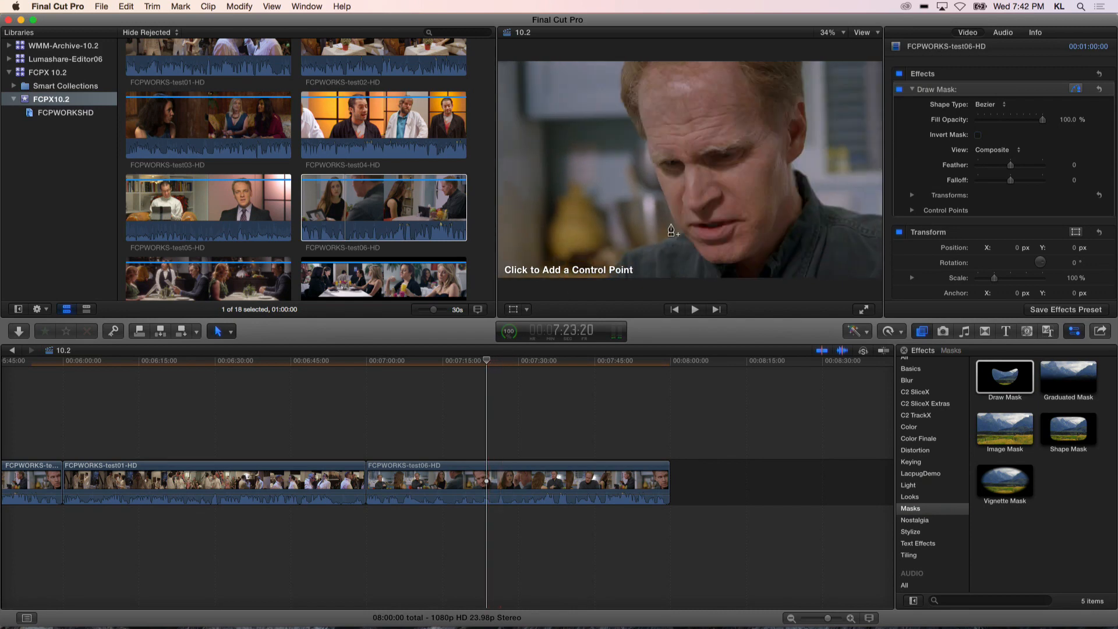
- Draw a closed mask outline point by point around the man's face, using the Linear shape type
left_click(701, 263)
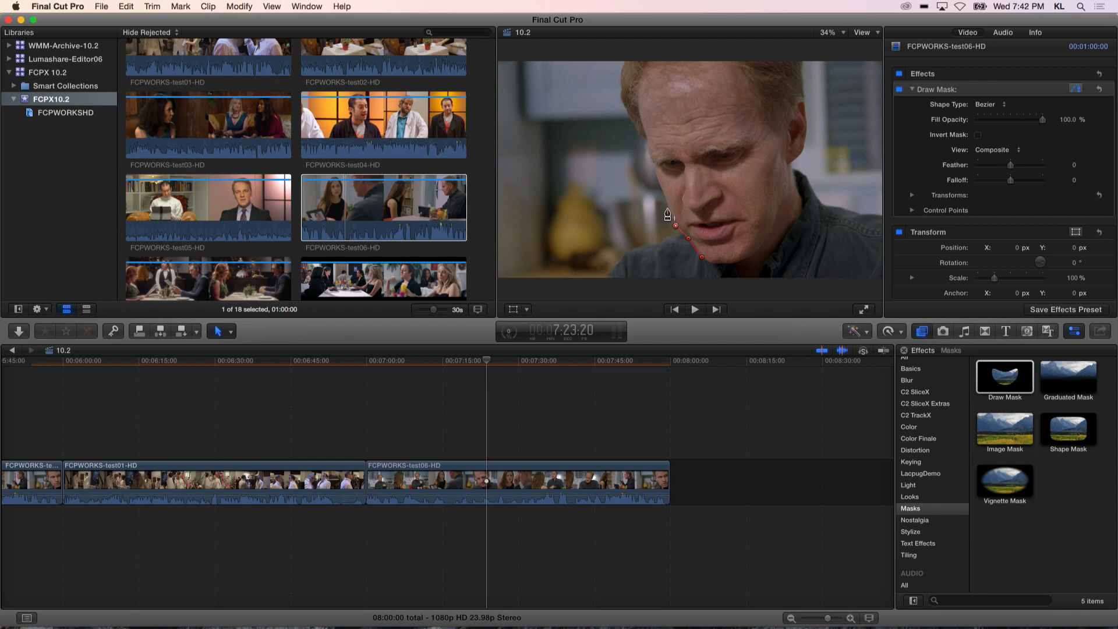
left_click(665, 199)
left_click(650, 151)
left_click(645, 67)
left_click(759, 94)
left_click(791, 181)
left_click(741, 261)
left_click(701, 258)
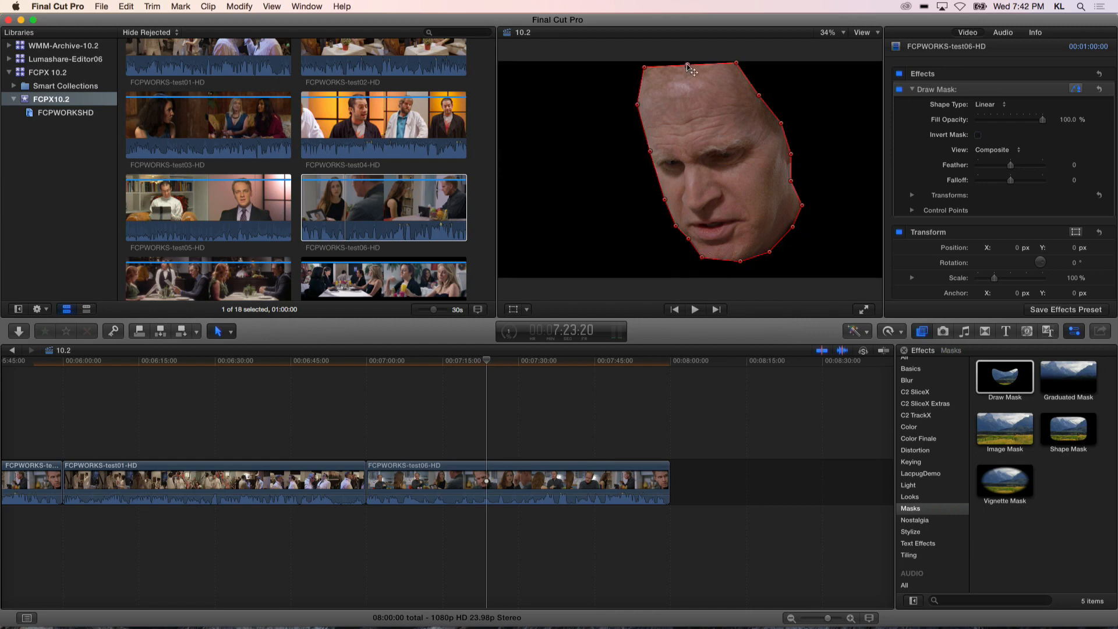
- Convert the mask point at the top of the man's head to Smooth and adjust its handles to curve the outline
left_click(687, 65)
right_click(688, 65)
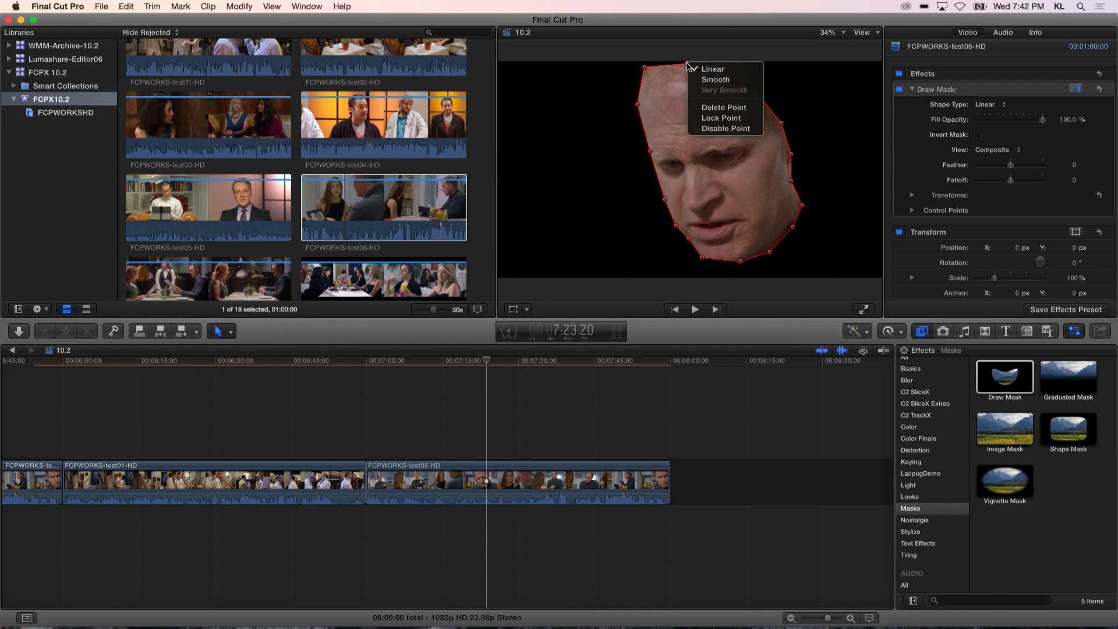
left_click(717, 80)
left_click_drag(673, 63, 674, 61)
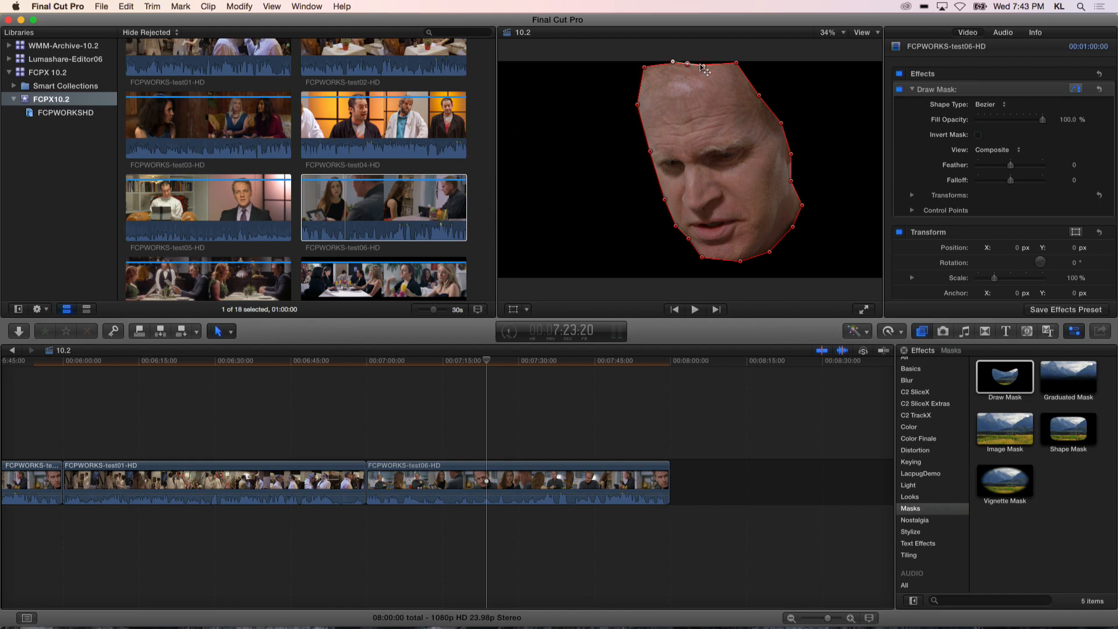
left_click_drag(704, 65, 704, 63)
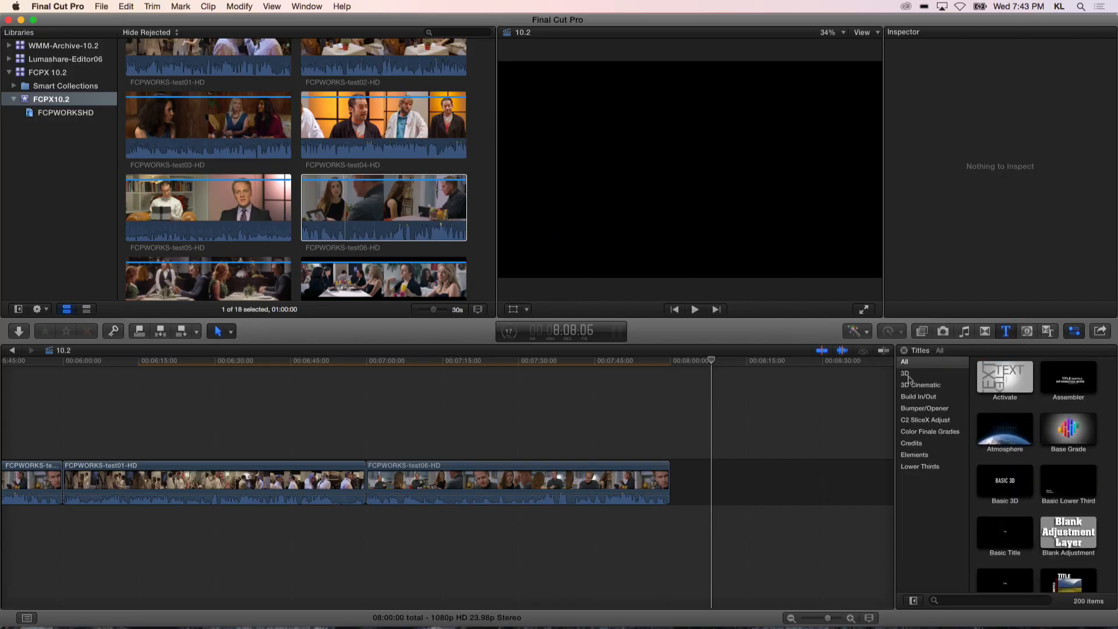
- Place a Basic 3D title from the 3D category directly after the last FCPWORKS-test06-HD clip and select it
left_click(906, 374)
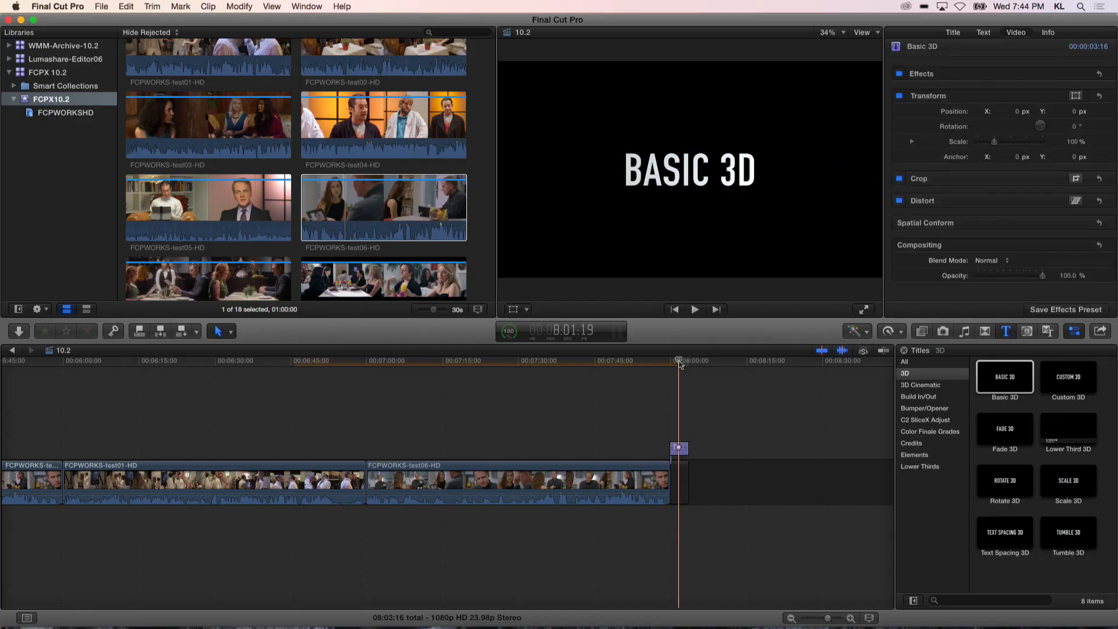
key("super+equal")
key("super+equal")
key("super+equal")
key("super+equal")
key("super+equal")
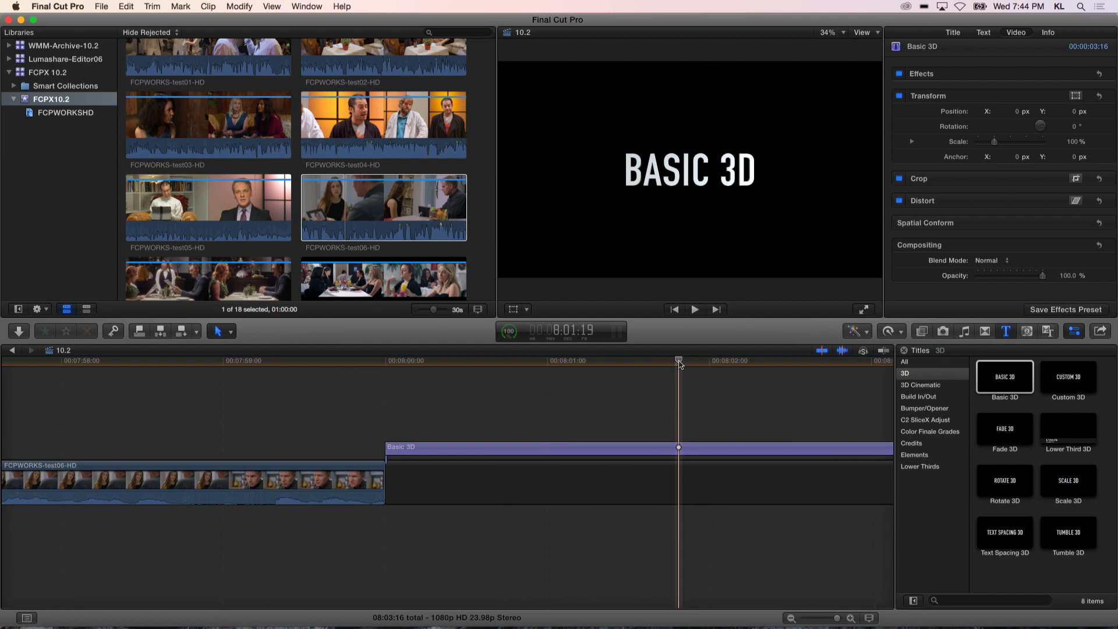
left_click(643, 452)
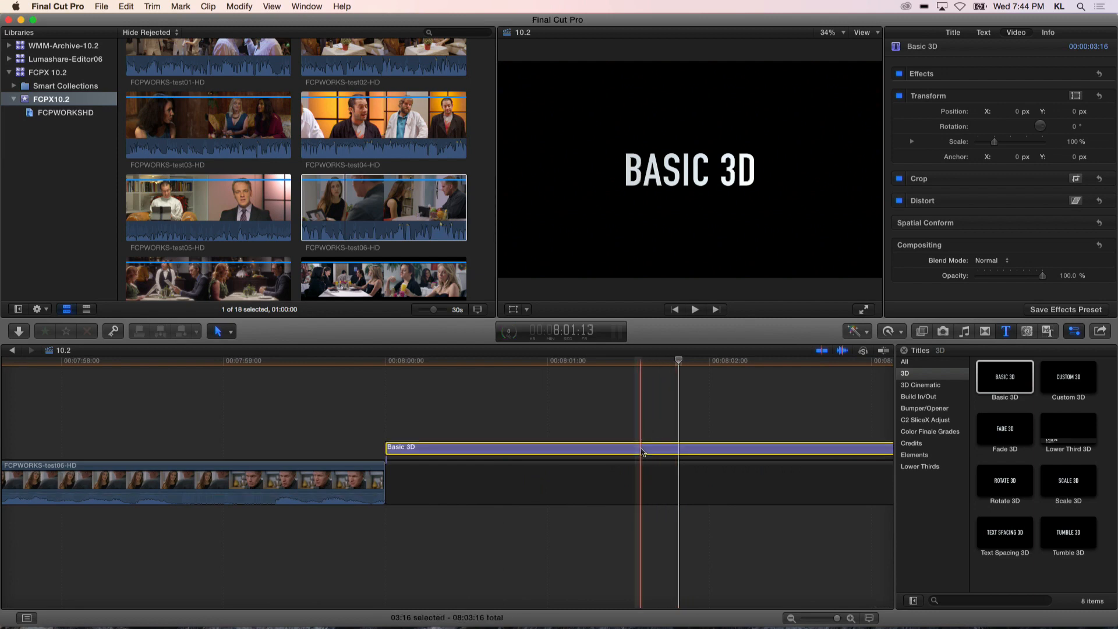
- Move the BASIC 3D text toward the upper left of the frame and rotate it in 3D so its side faces show
double_click(686, 175)
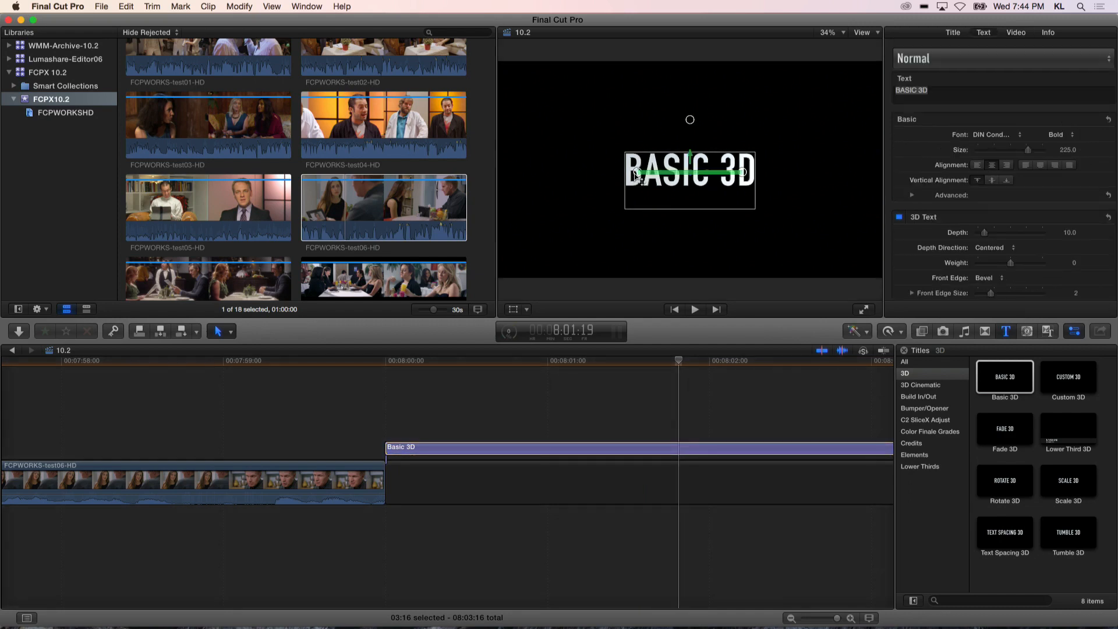
left_click_drag(637, 175, 642, 124)
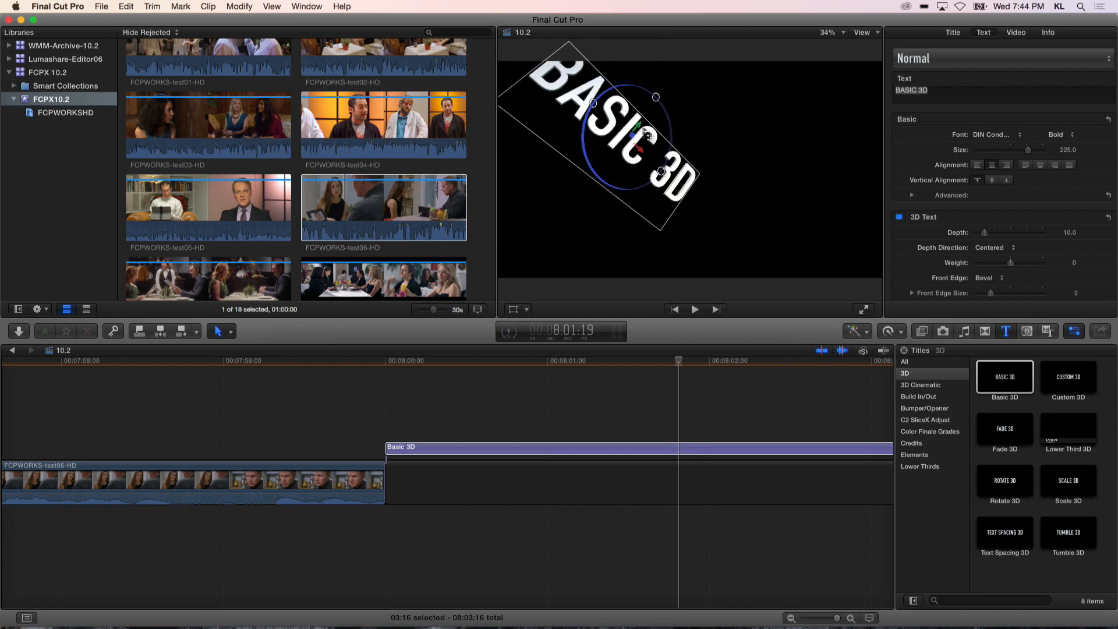
left_click_drag(656, 97, 661, 148)
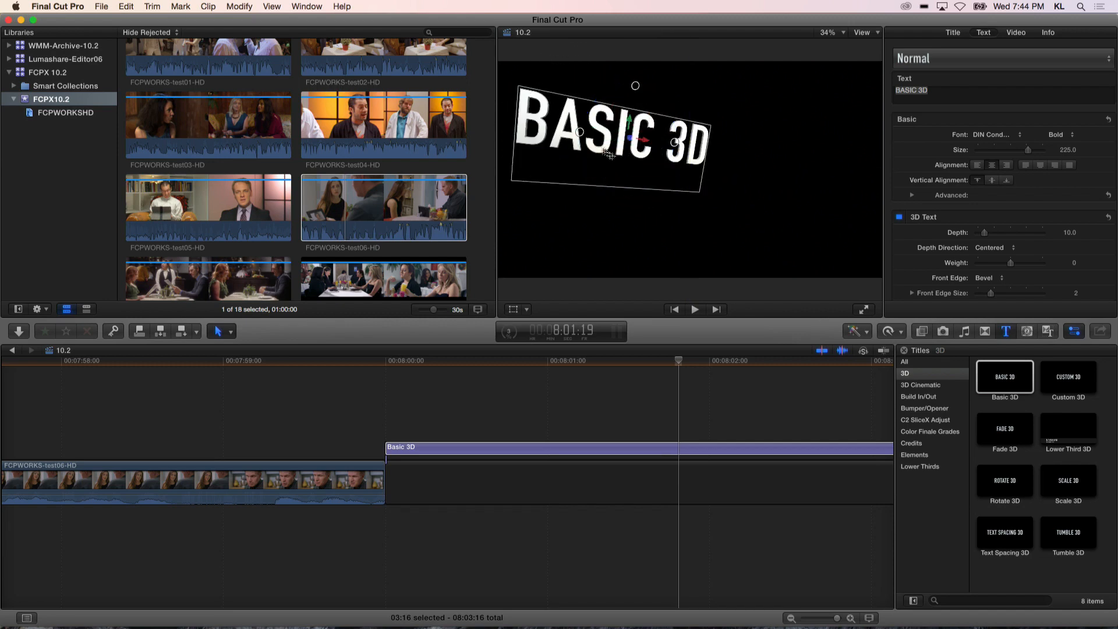
left_click_drag(583, 133, 590, 136)
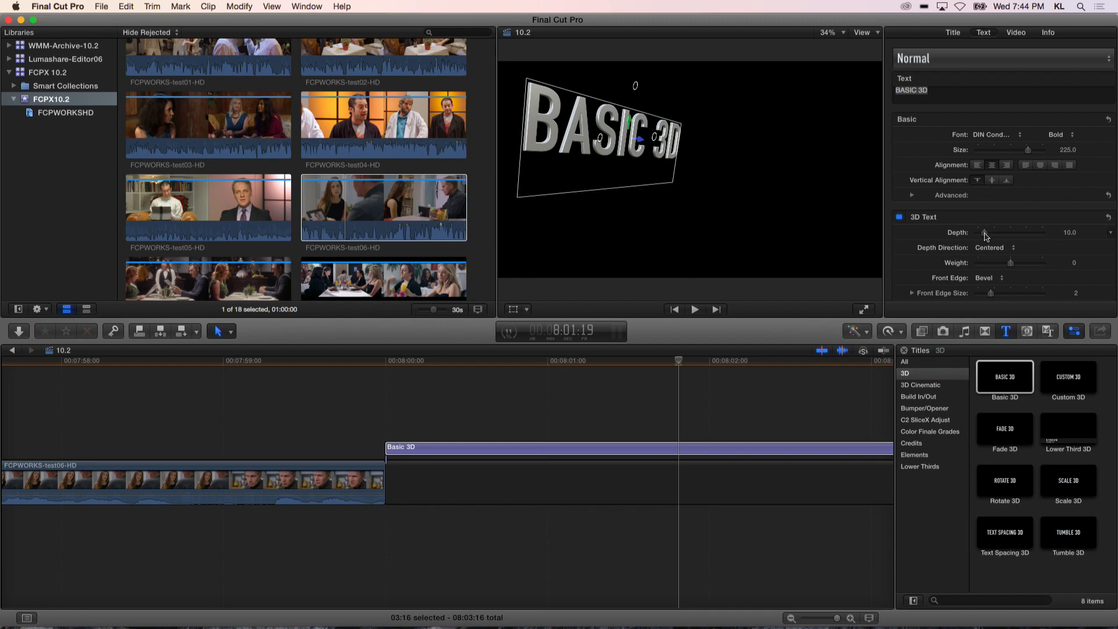
- Set the 3D text's depth to 24, its weight to -1.09 and its front edge size to 2.36
left_click_drag(985, 233, 995, 237)
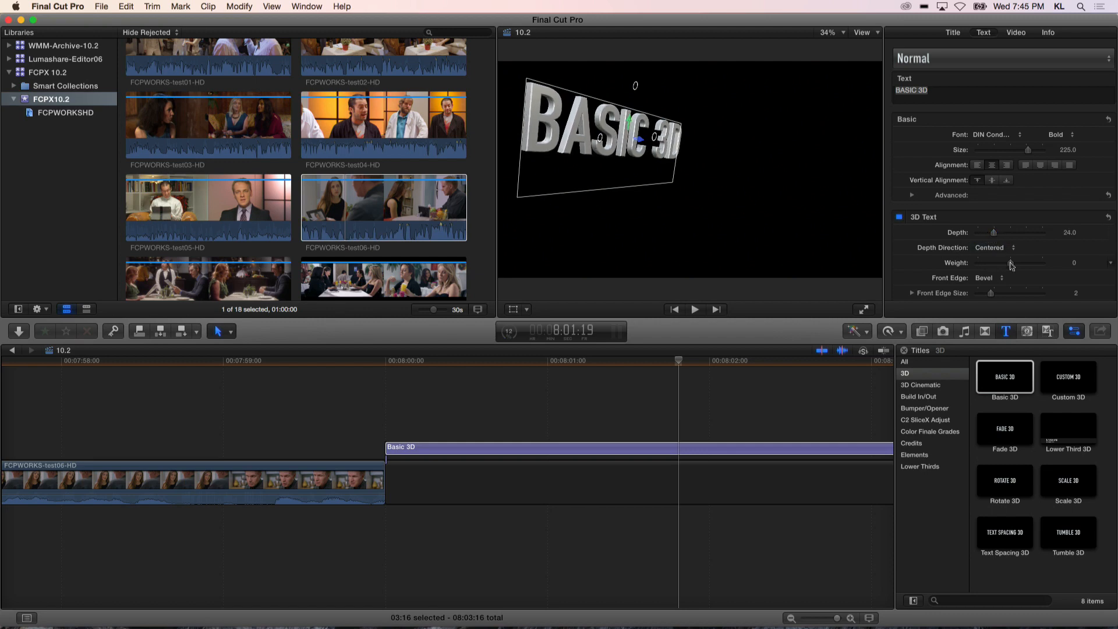
left_click_drag(1013, 268, 1006, 263)
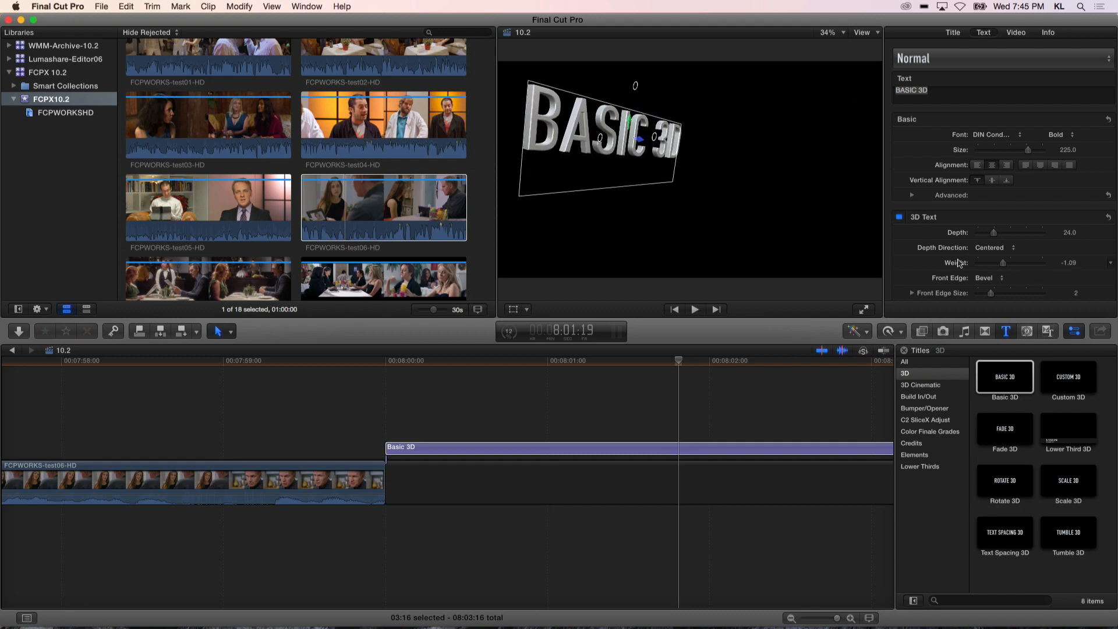
scroll(967, 265, "down", 3)
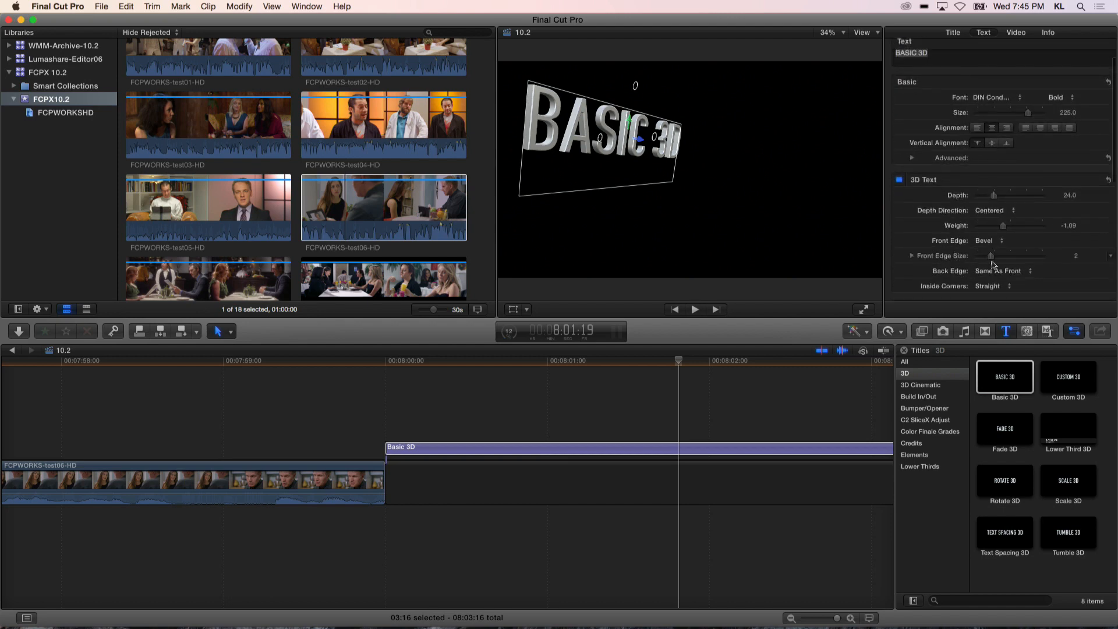
left_click_drag(994, 261, 989, 263)
- Try the Light Box and Roof Top lighting environments on the 3D text, and return the environment type to Field
scroll(948, 261, "down", 5)
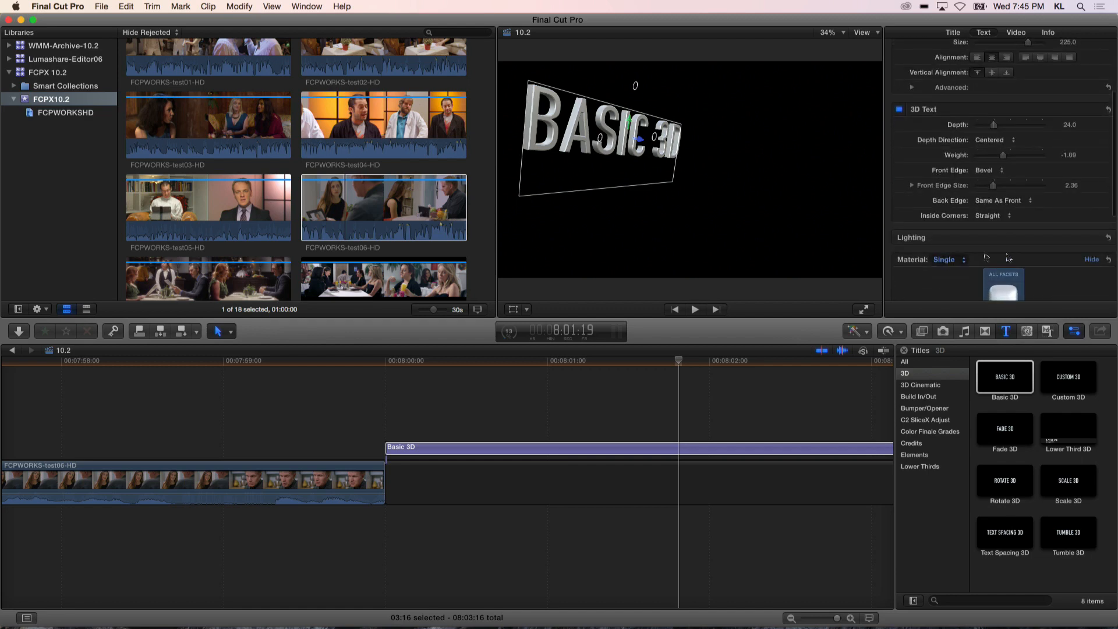
left_click(1091, 238)
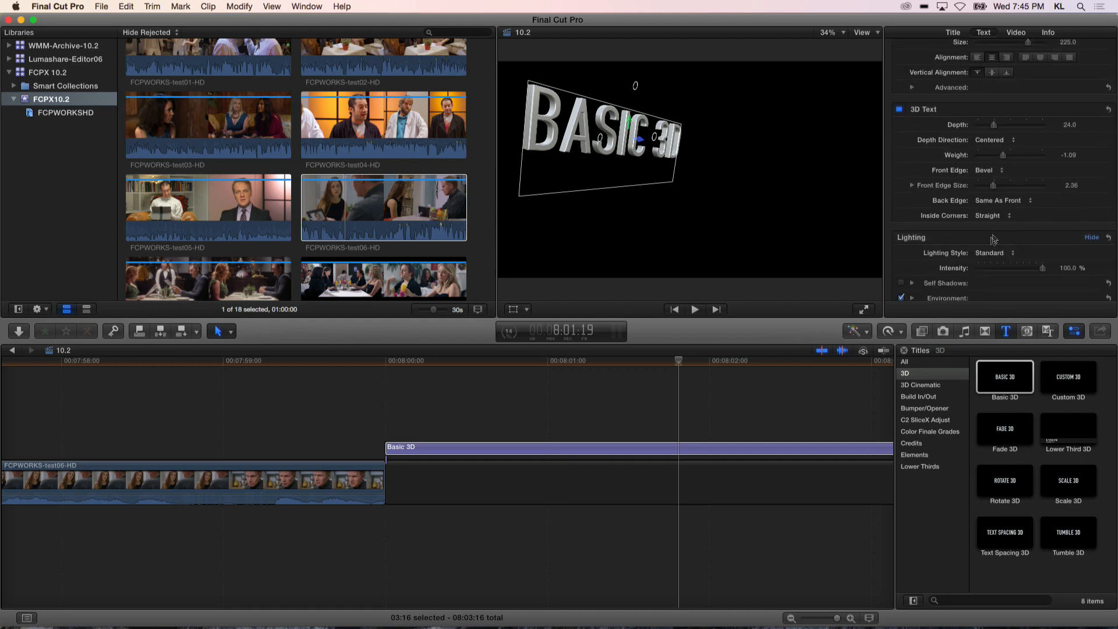
scroll(950, 255, "down", 7)
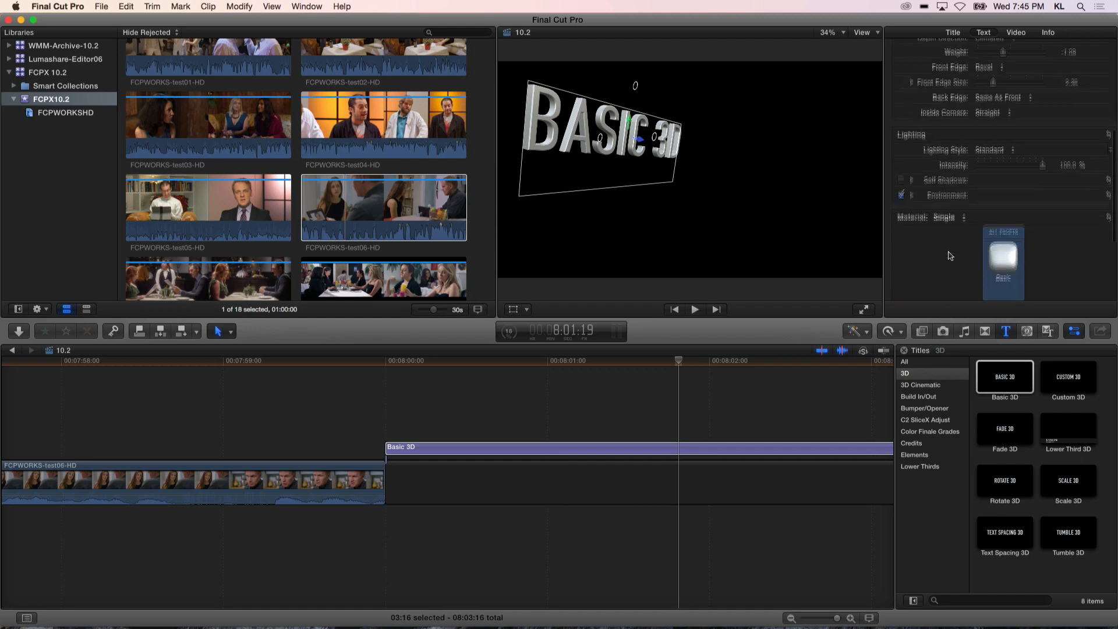
left_click(913, 190)
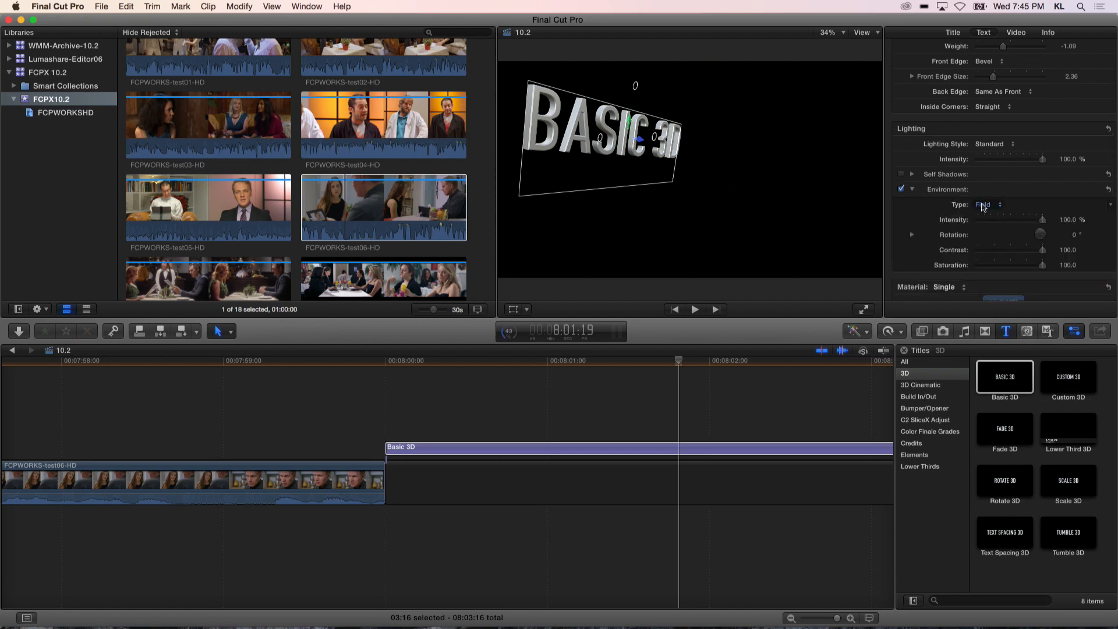
left_click(983, 206)
left_click(983, 247)
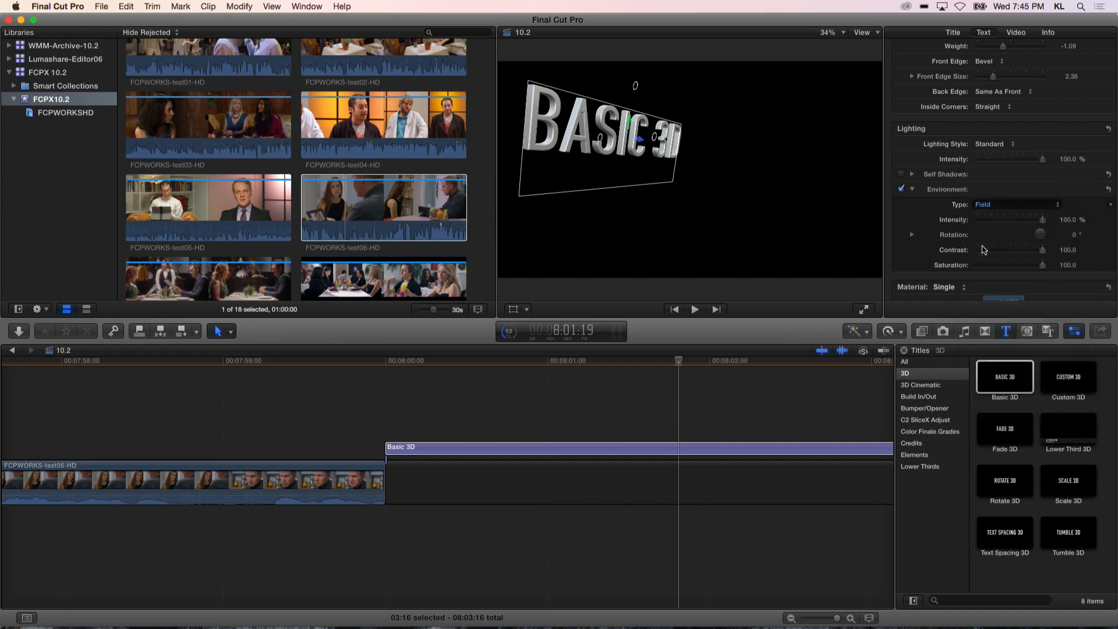
left_click(992, 207)
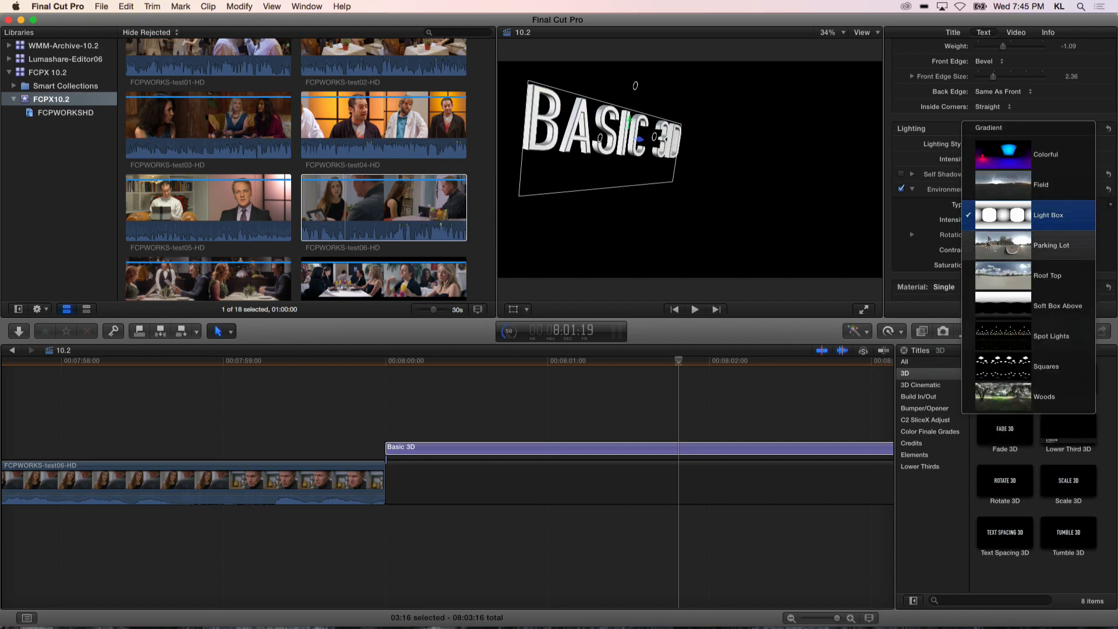
left_click(986, 281)
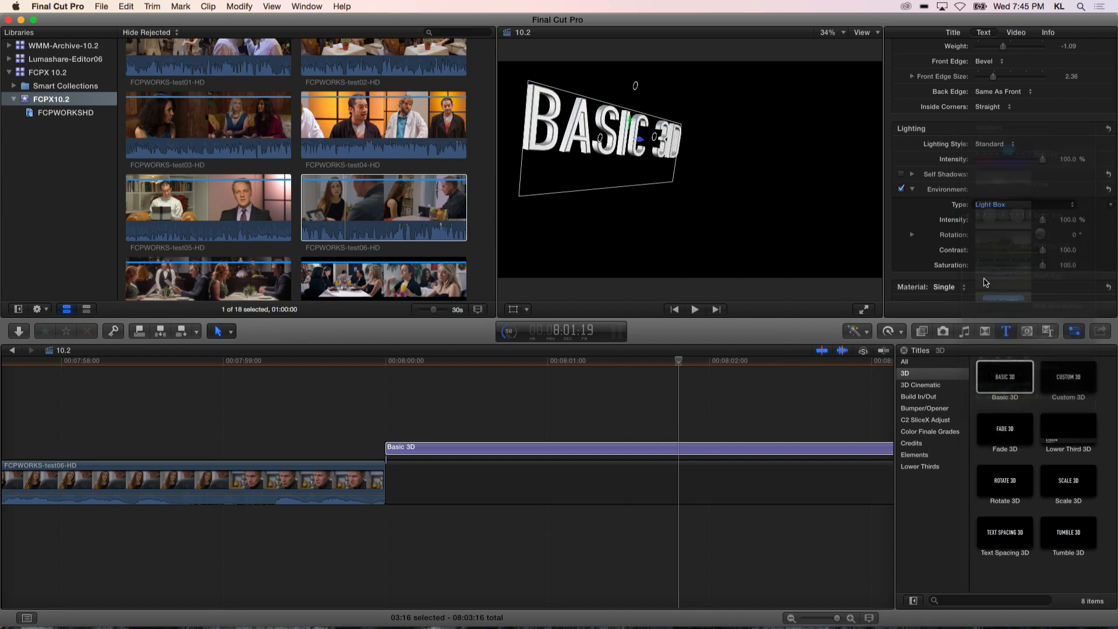
left_click(989, 208)
left_click(988, 278)
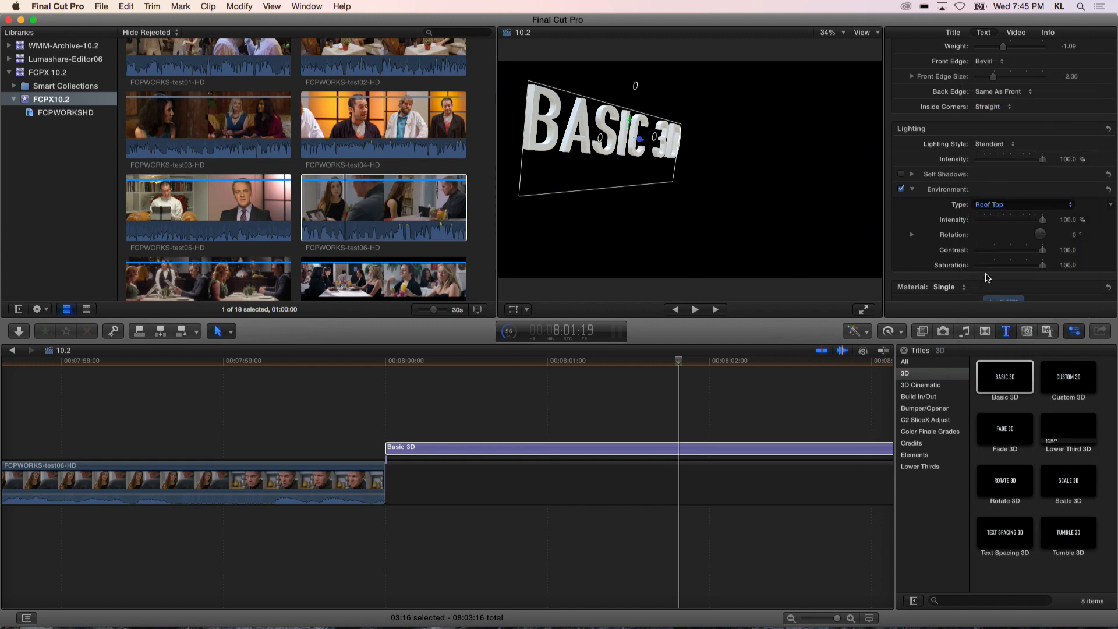
left_click(995, 204)
left_click(1002, 68)
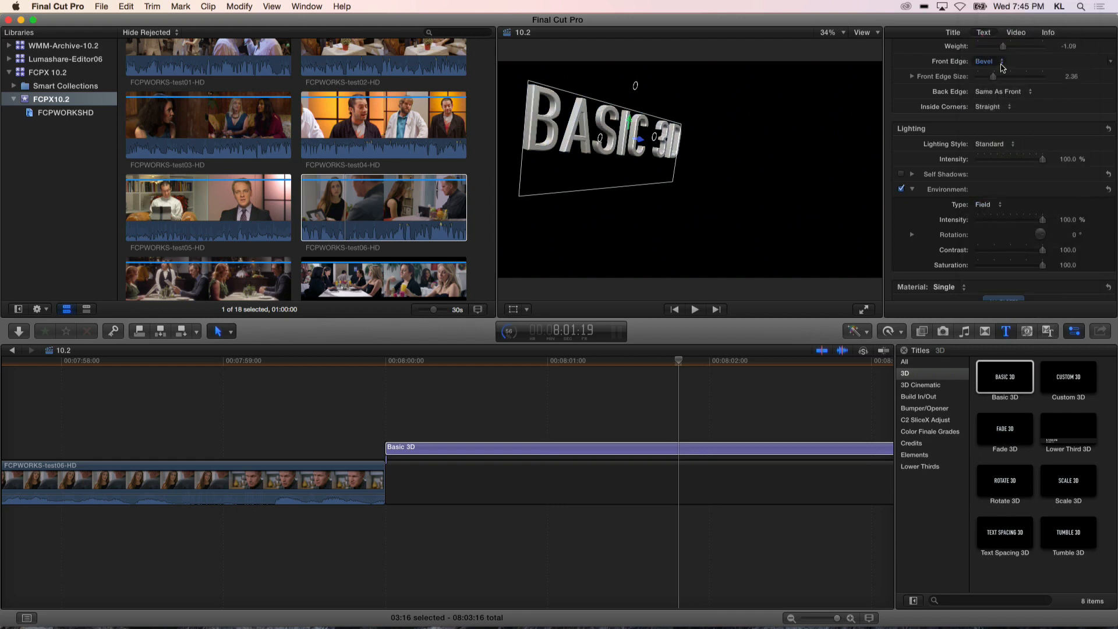
- Set the environment lighting intensity to 60% while trying the Colorful type, and return the type to Field
left_click(984, 206)
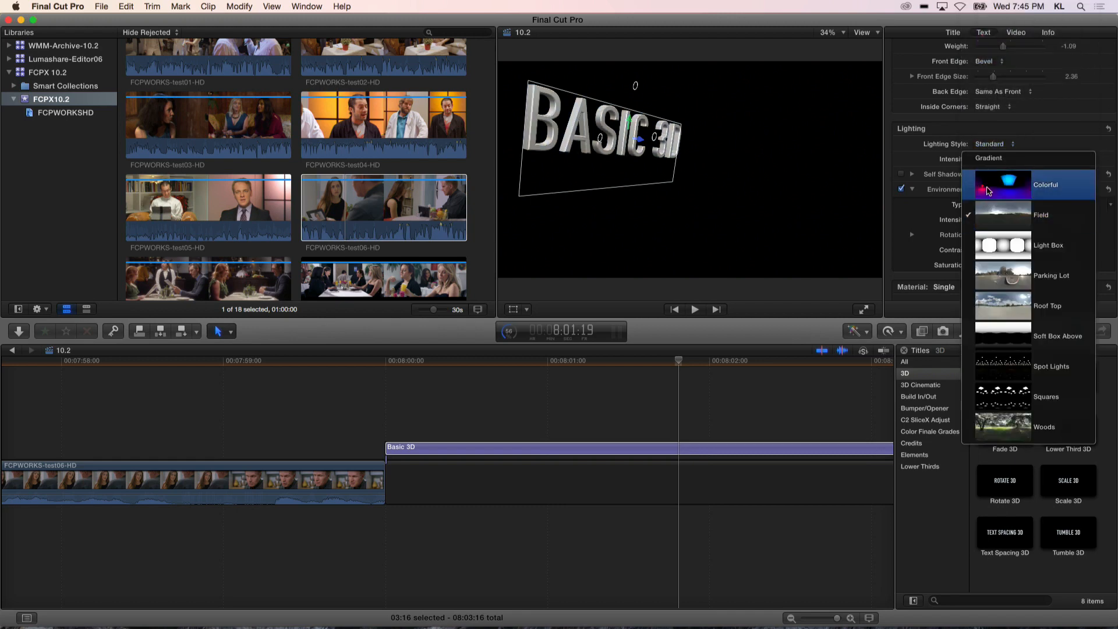
left_click(988, 186)
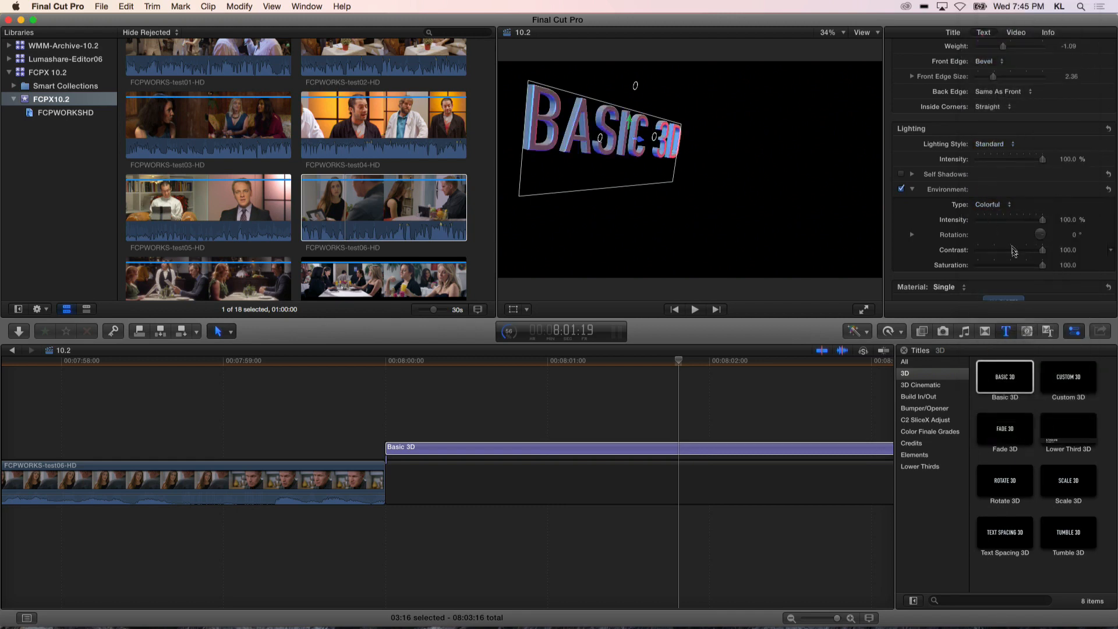
left_click_drag(1043, 222, 1017, 223)
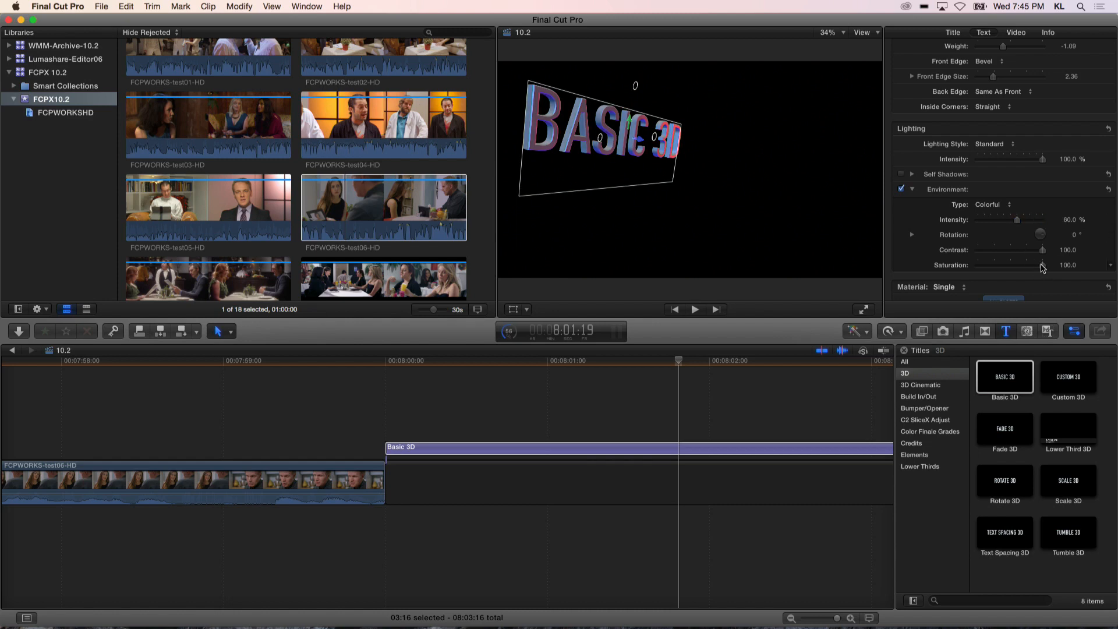
left_click_drag(1026, 265, 979, 265)
left_click(988, 207)
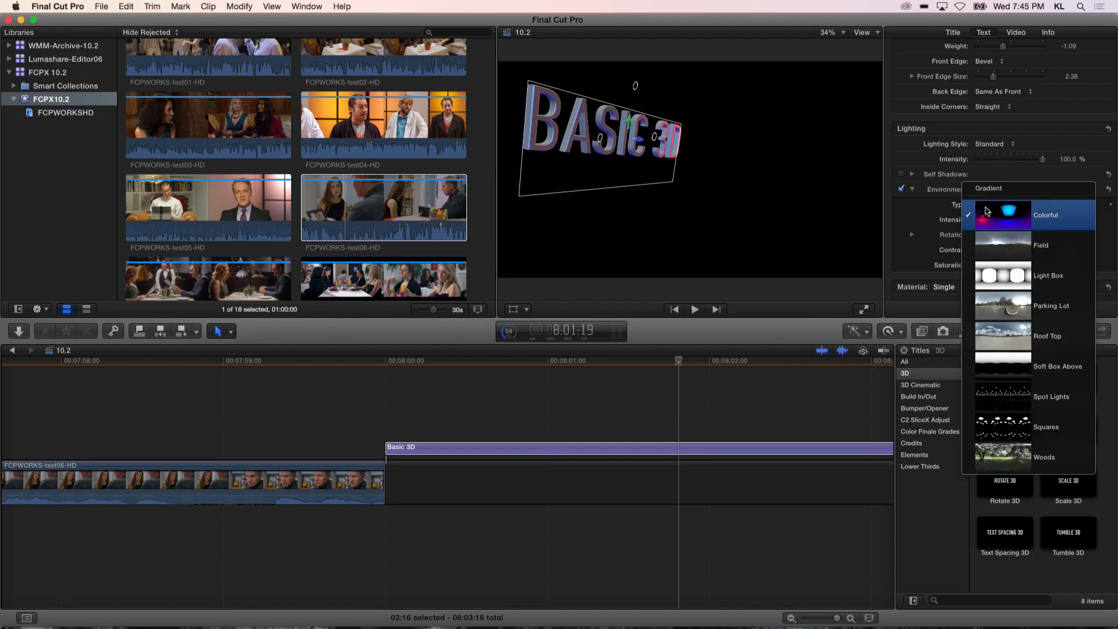
left_click(993, 244)
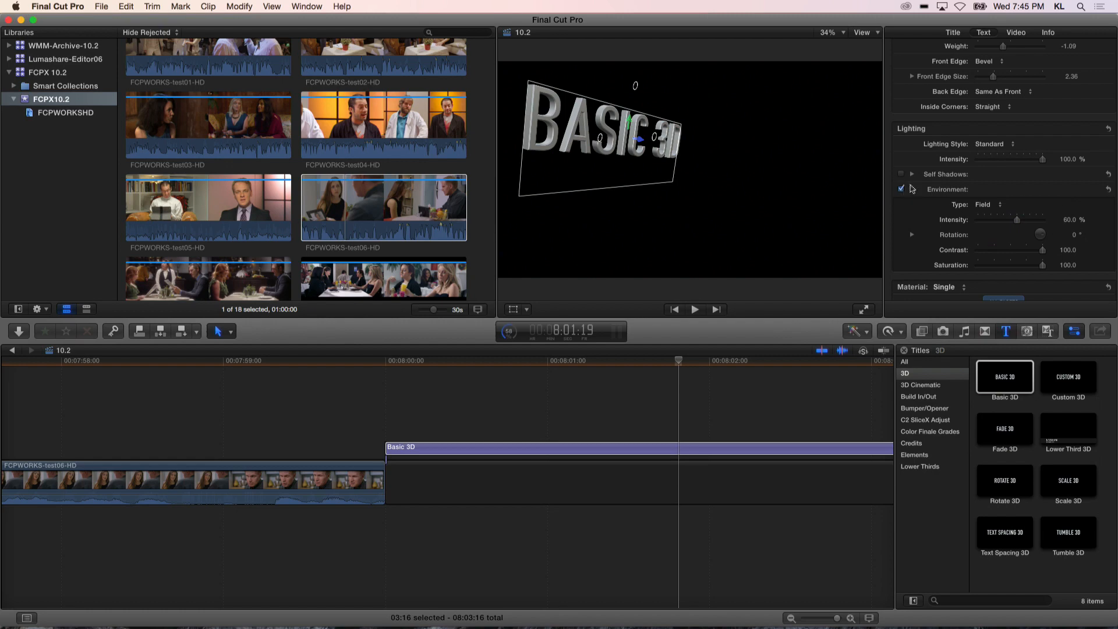
left_click(912, 189)
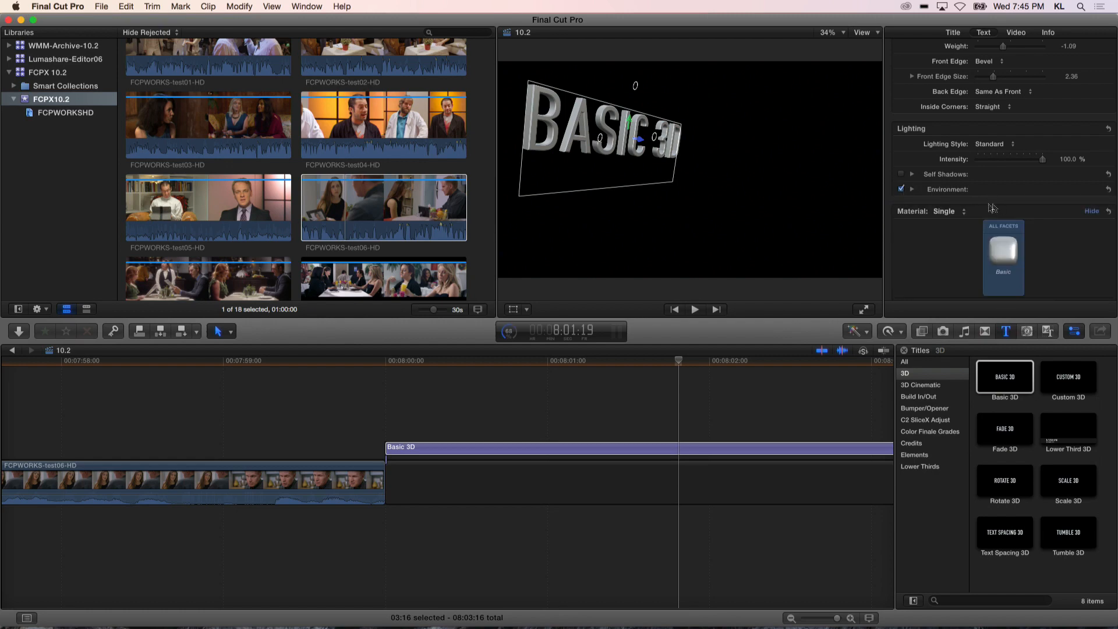
- Browse the material library's Grunge and Stone categories for the 3D text
scroll(916, 234, "down", 2)
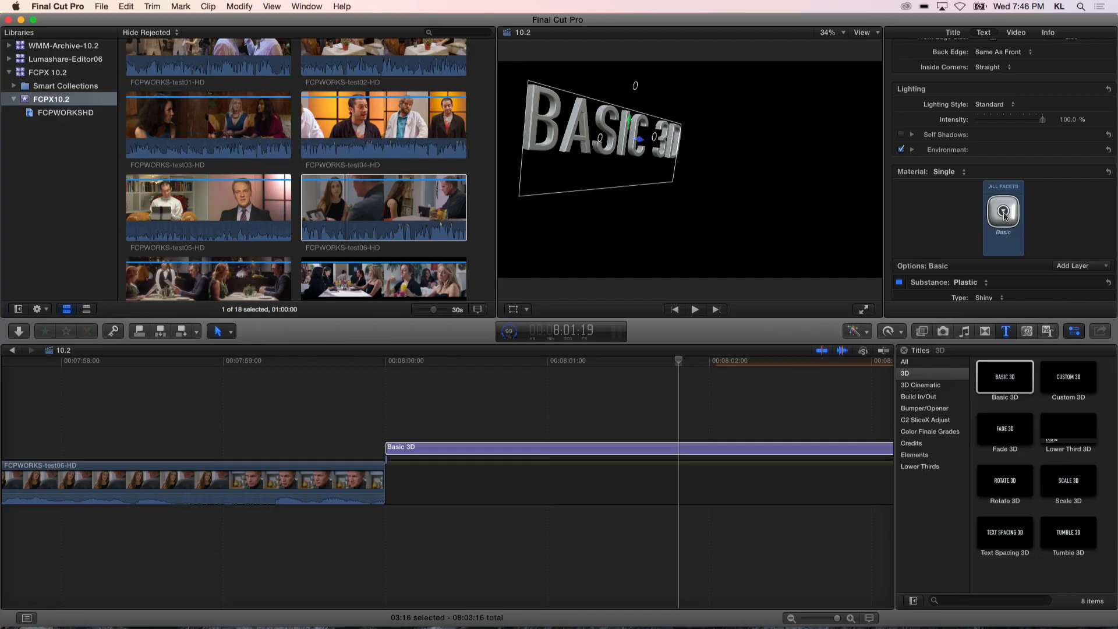
left_click(1004, 216)
mouse_move(1020, 252)
mouse_move(1020, 273)
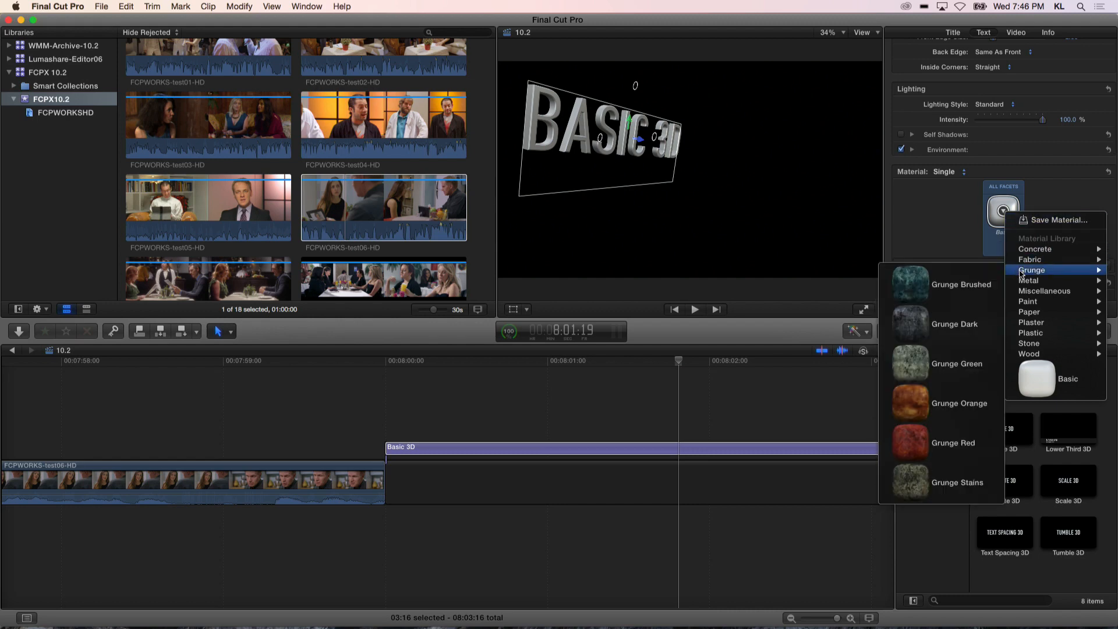
mouse_move(1019, 348)
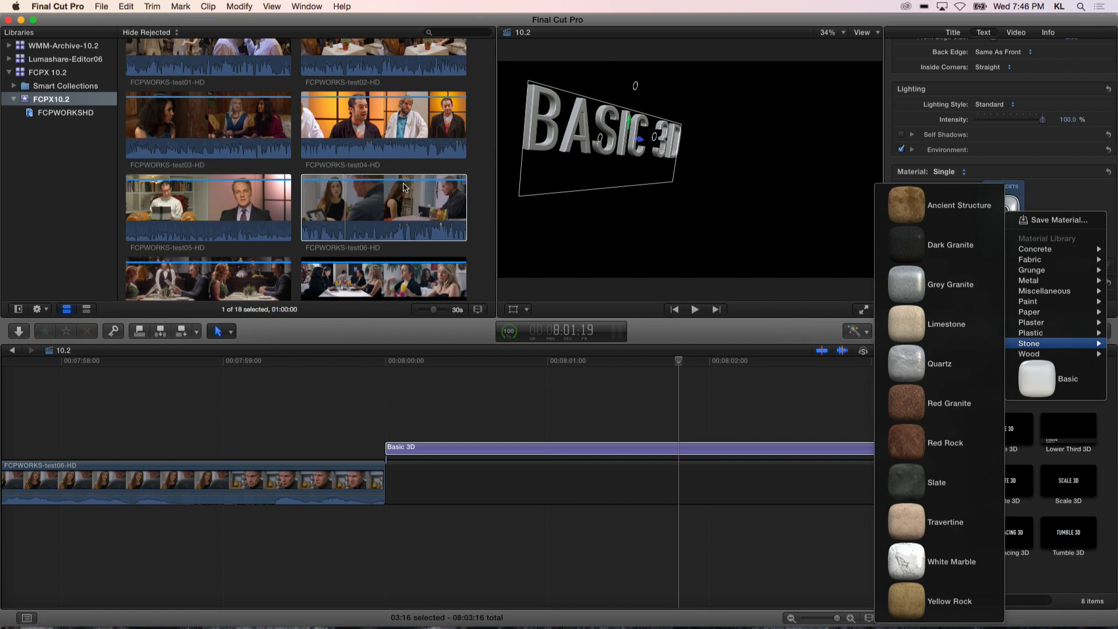
left_click(499, 217)
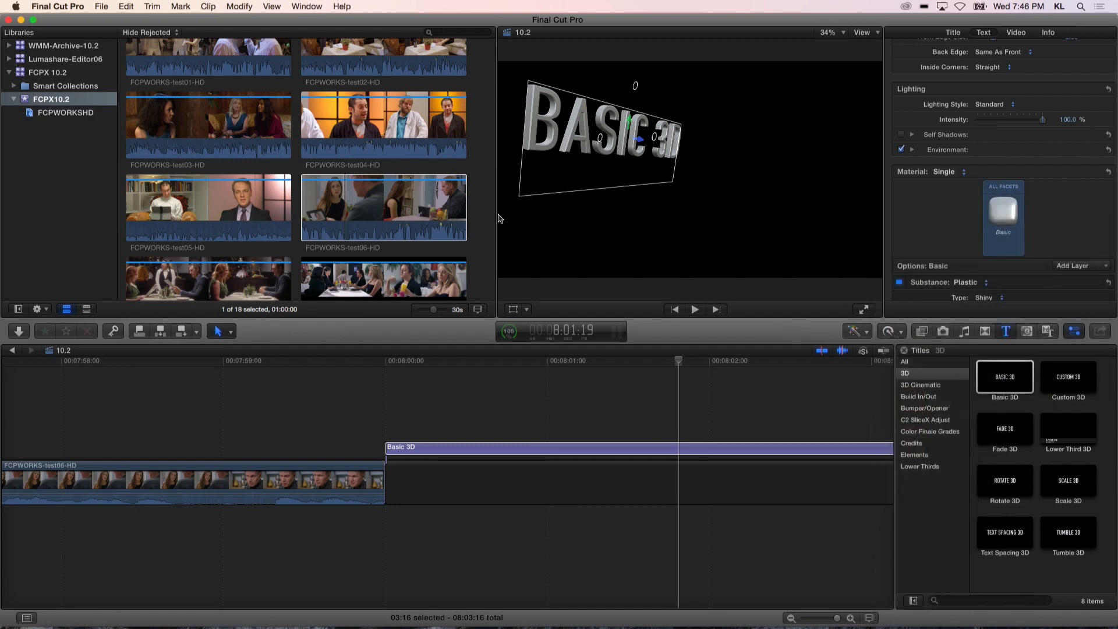
- Hide the Libraries list and resize the panes to give the viewer and inspector more room
left_click_drag(496, 217, 423, 216)
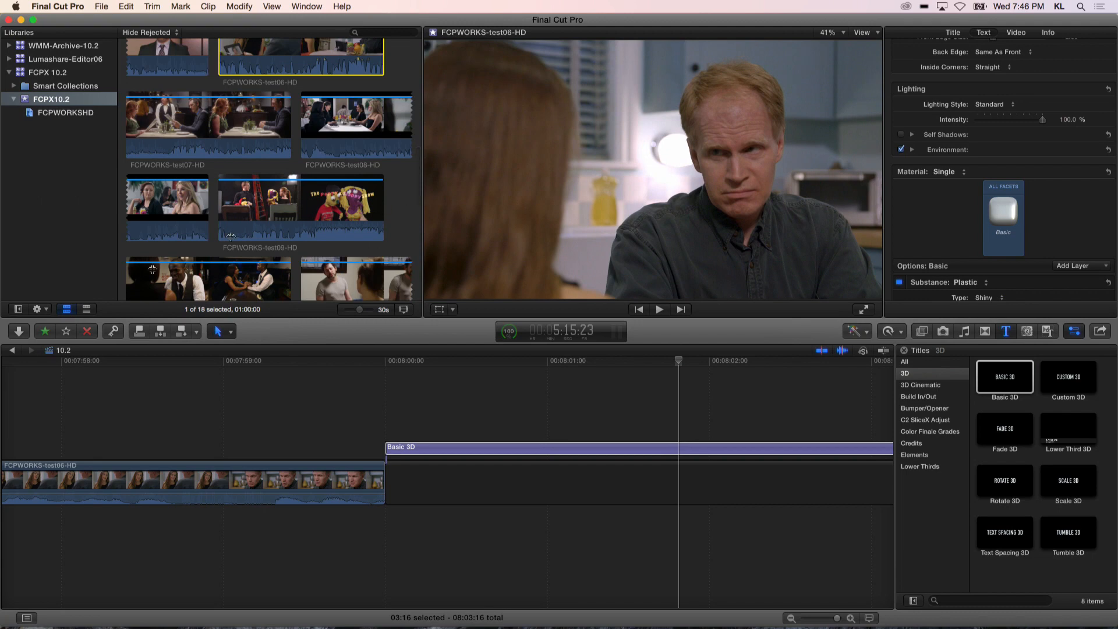
left_click(17, 310)
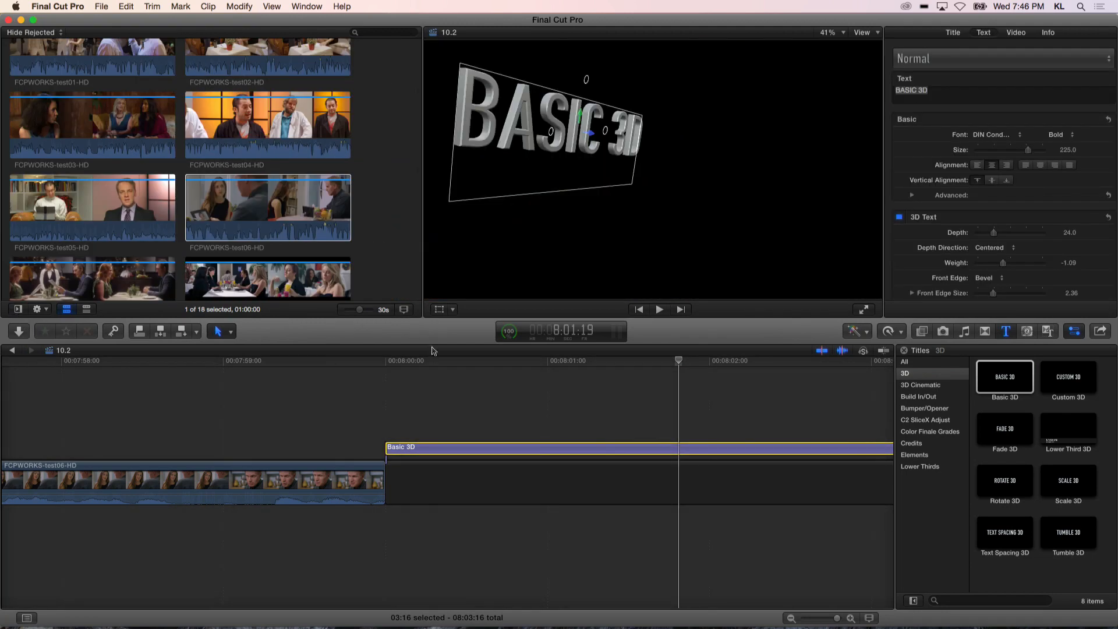
left_click_drag(445, 322, 416, 446)
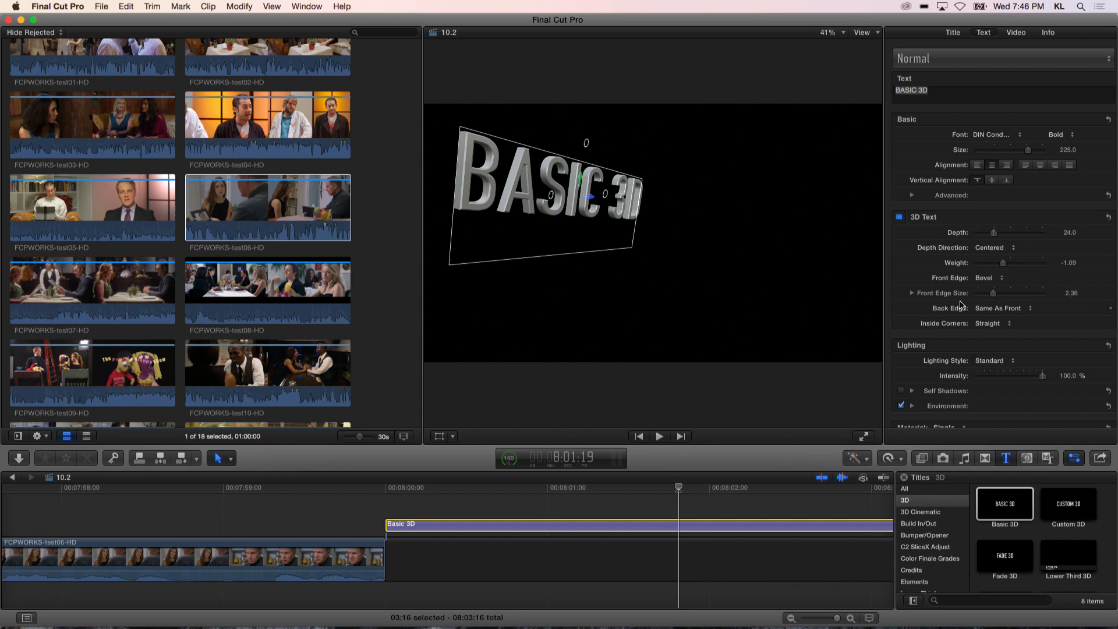
- Apply the Green Plastic material from the Plastic category to all facets of the 3D text
scroll(970, 241, "down", 5)
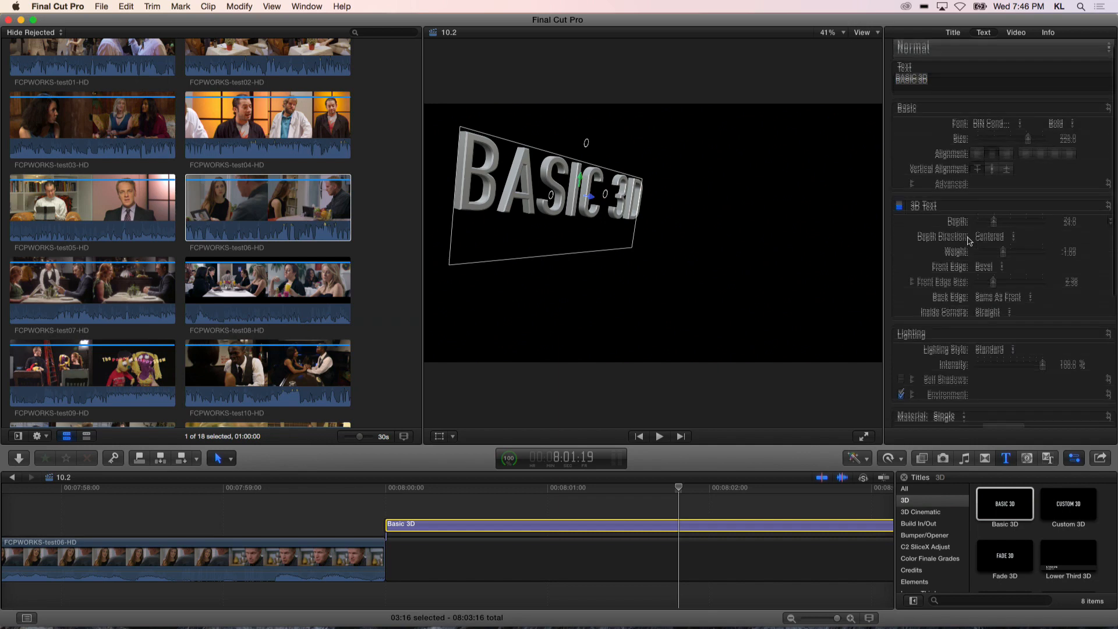
left_click(1001, 356)
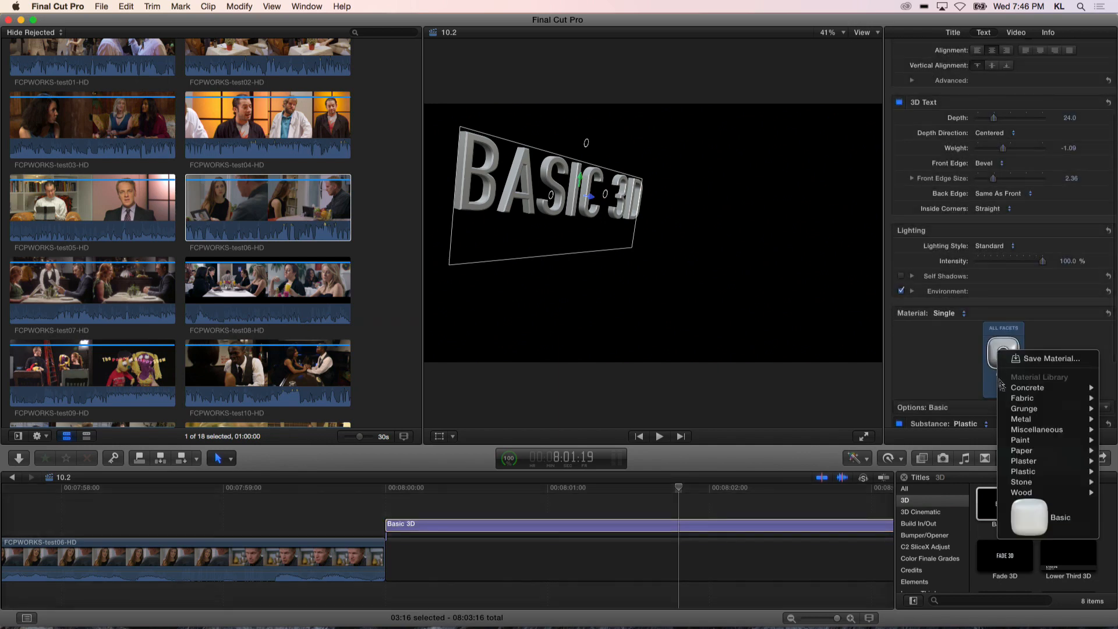
mouse_move(1020, 483)
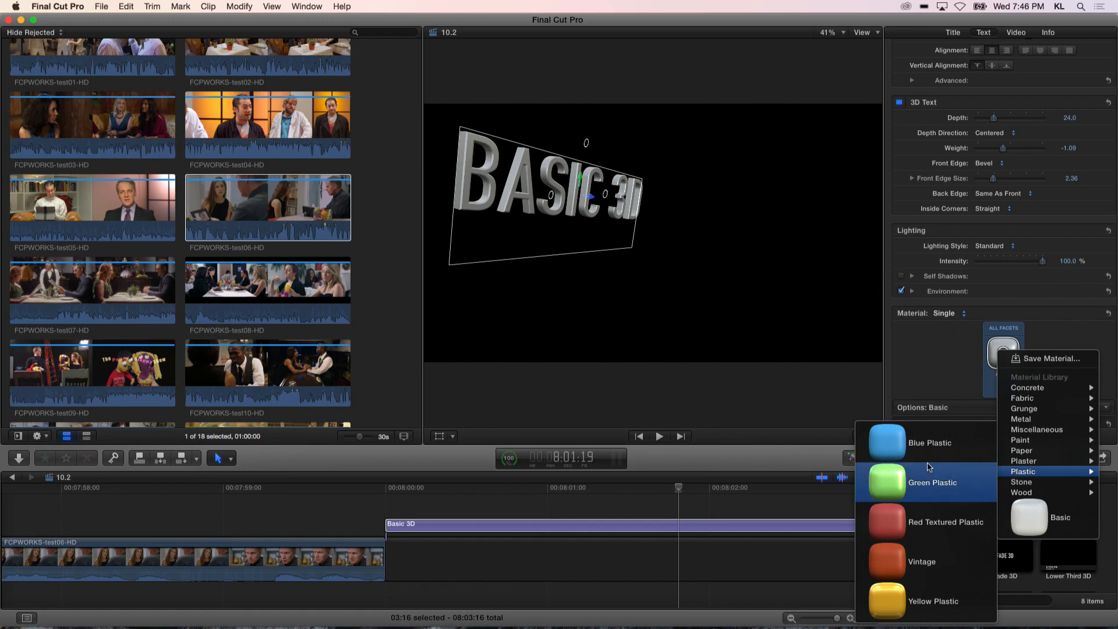
left_click(895, 478)
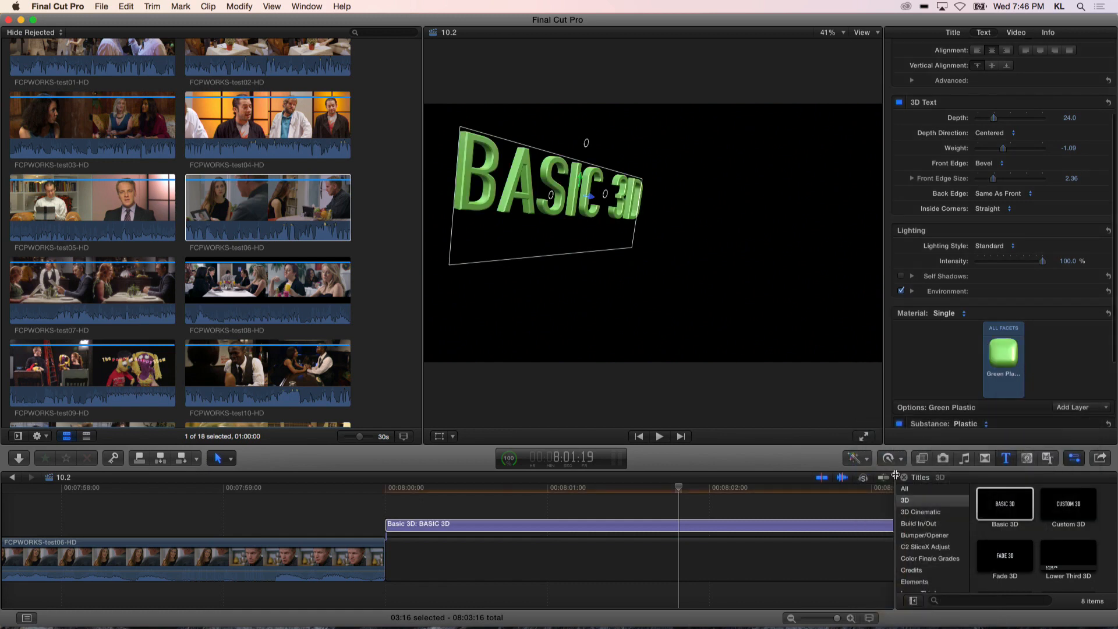
- Apply the Gold material from the Metal category to all facets of the 3D text
left_click(994, 361)
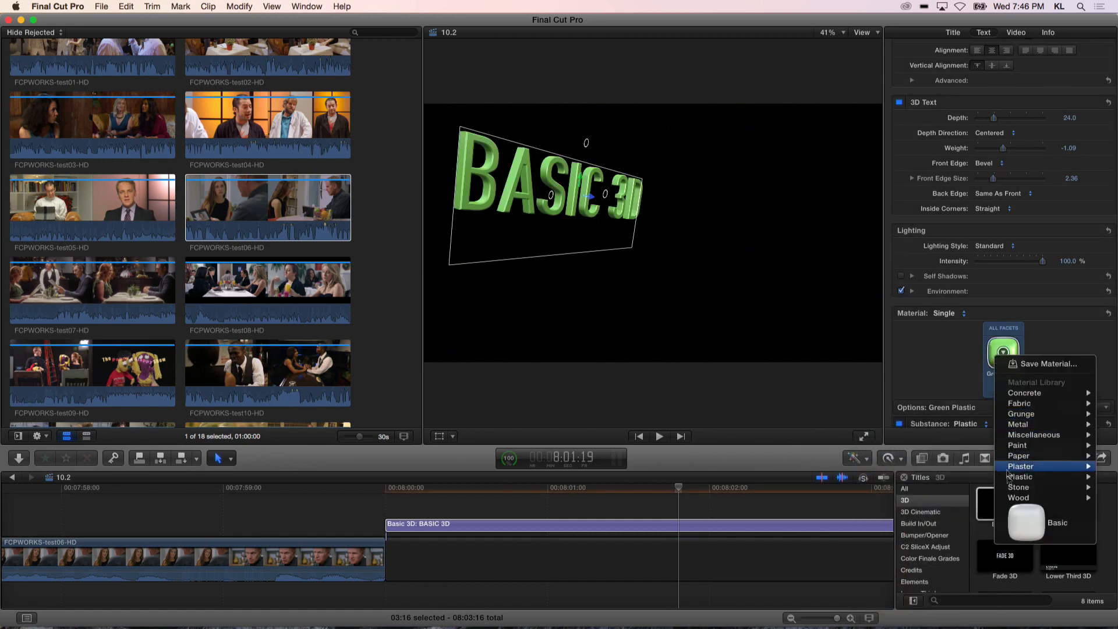
mouse_move(1023, 431)
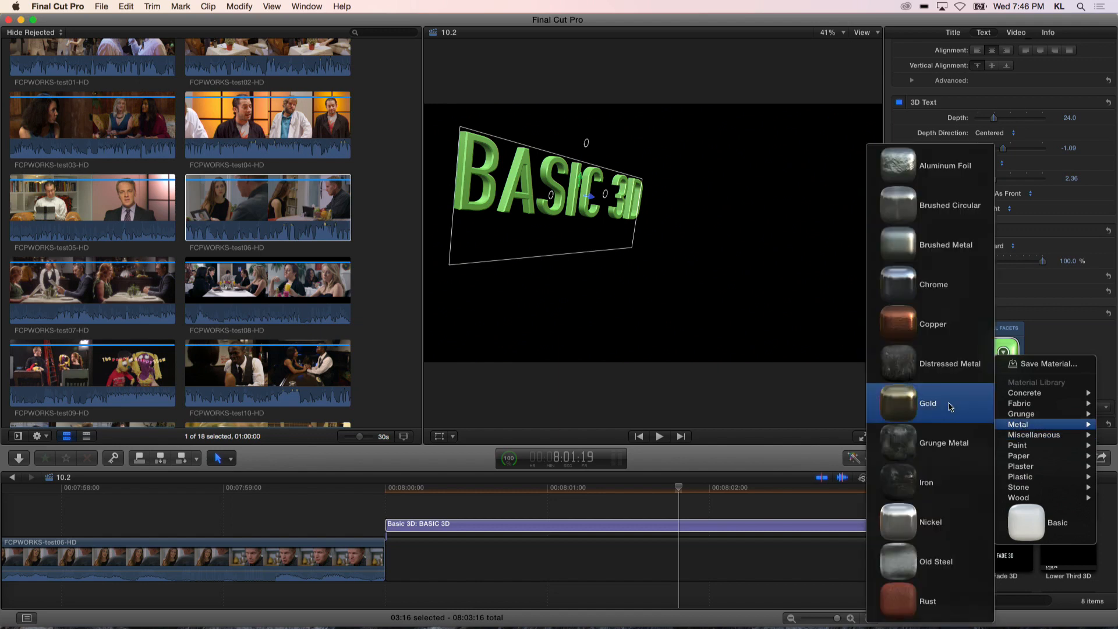
left_click(943, 403)
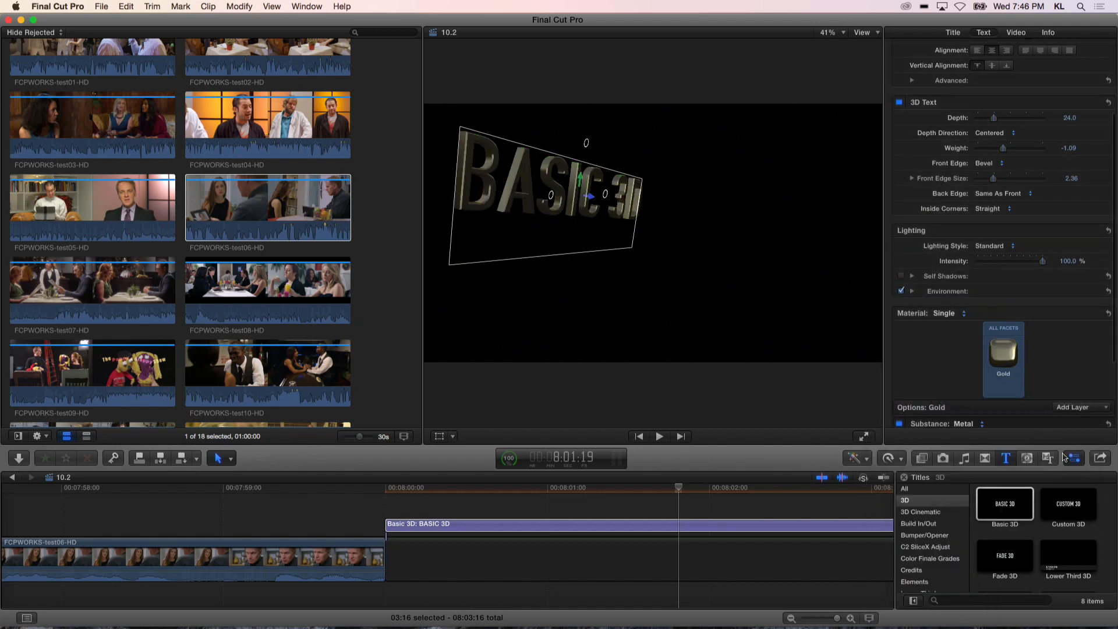
- Rotate the 3D text to face more toward the front and move it to the right in the frame
mouse_move(552, 201)
mouse_move(544, 200)
left_mouse_down()
mouse_move(609, 228)
mouse_move(543, 213)
left_mouse_up()
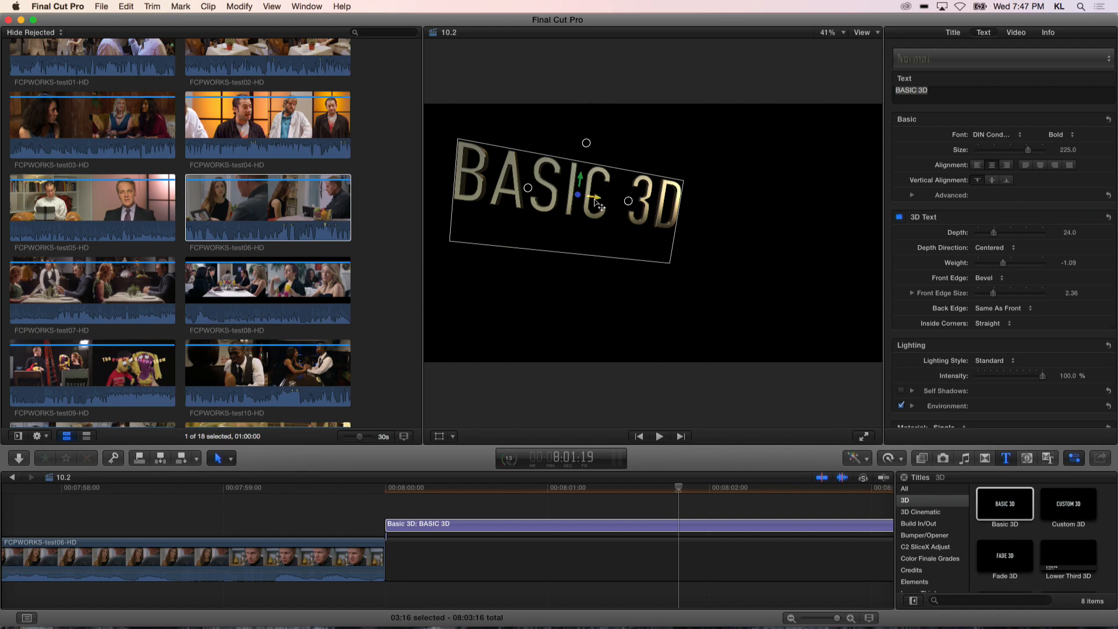
left_click_drag(600, 202, 683, 215)
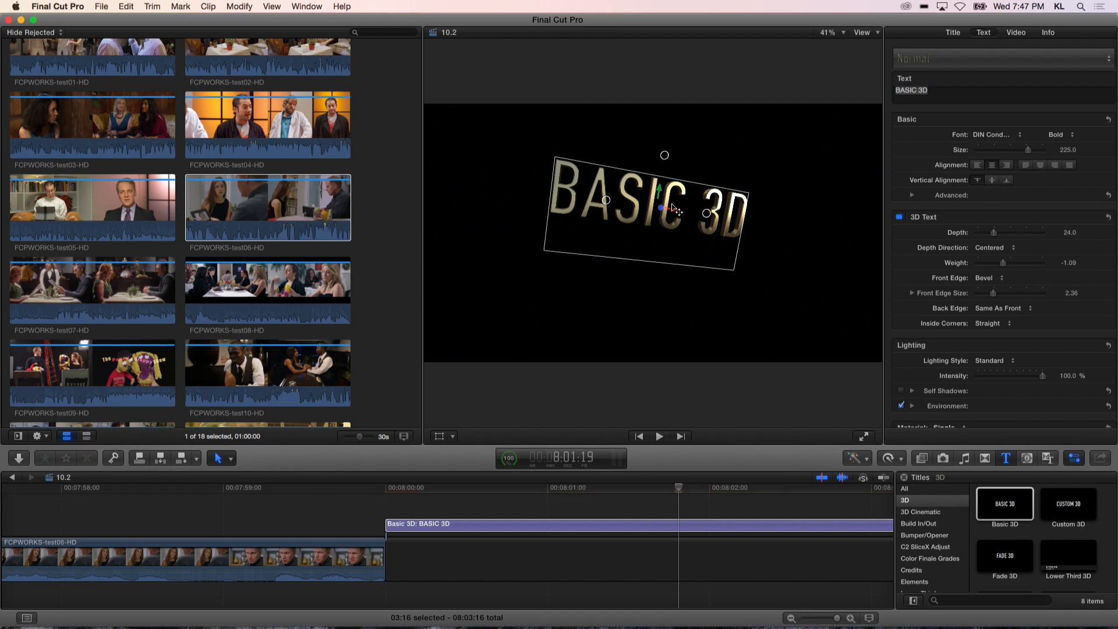
- Apply the Grunge Orange material from the Grunge category to all facets, and rotate the 3D text slightly
scroll(963, 307, "down", 3)
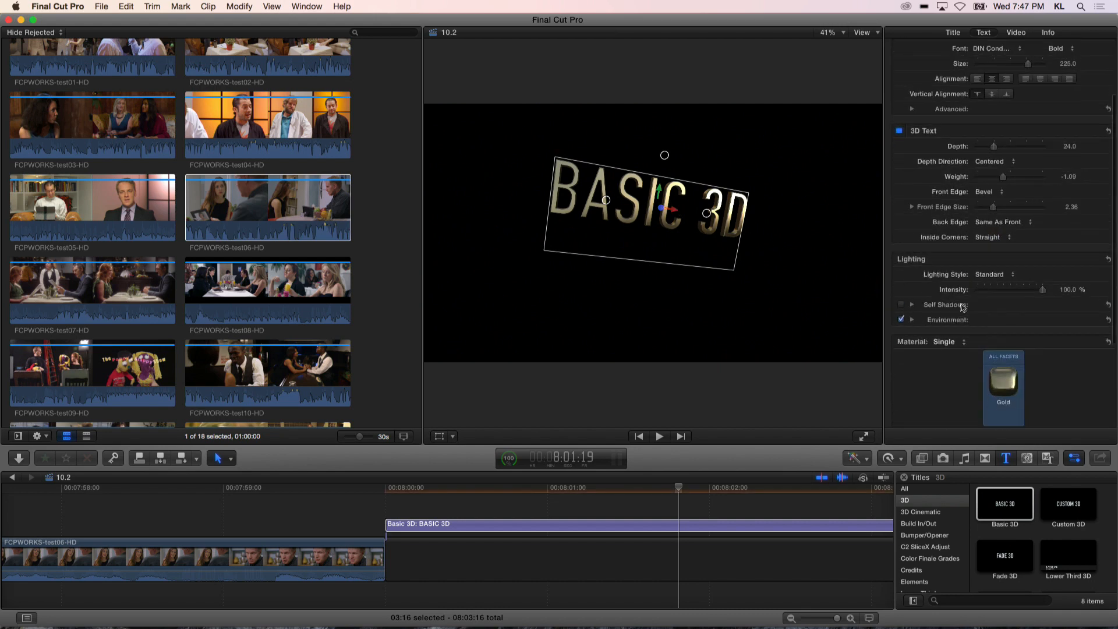
left_click(1008, 389)
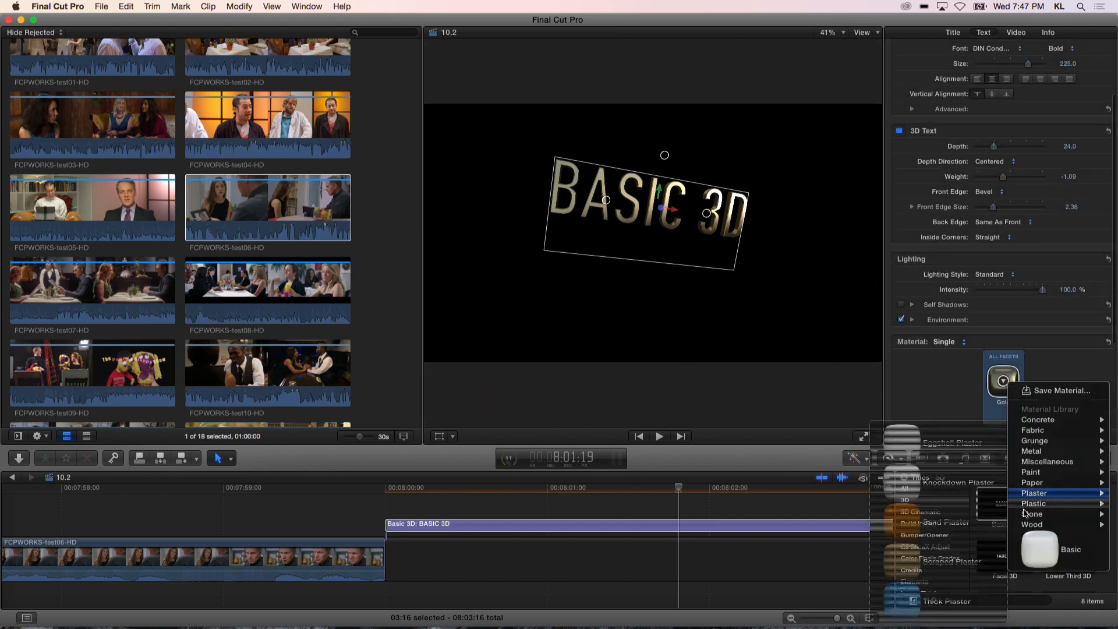
mouse_move(1031, 446)
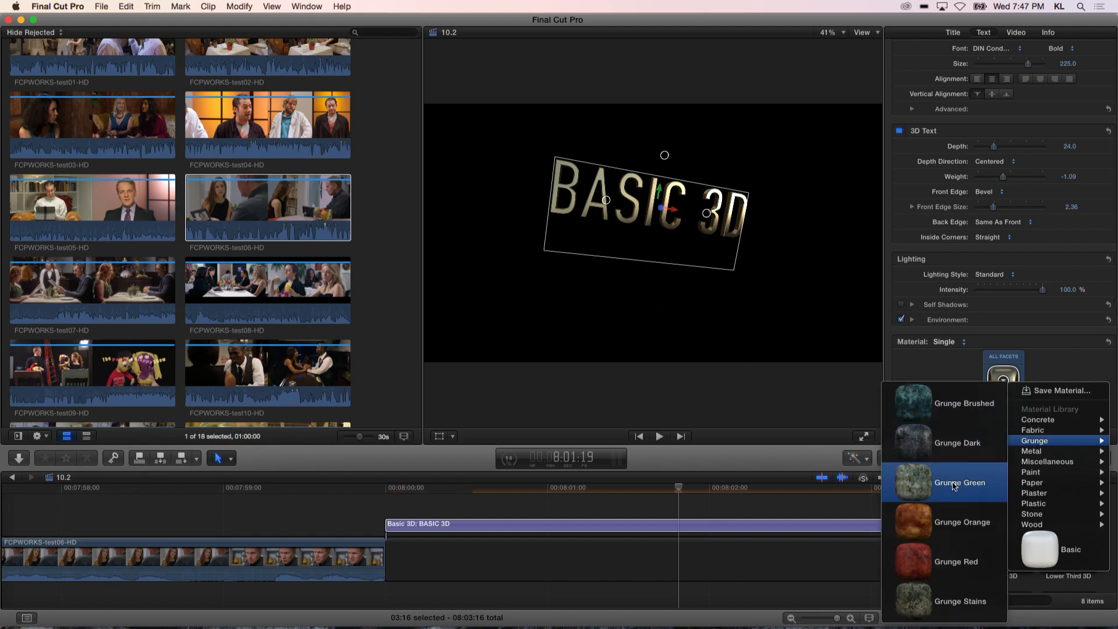
left_click(945, 527)
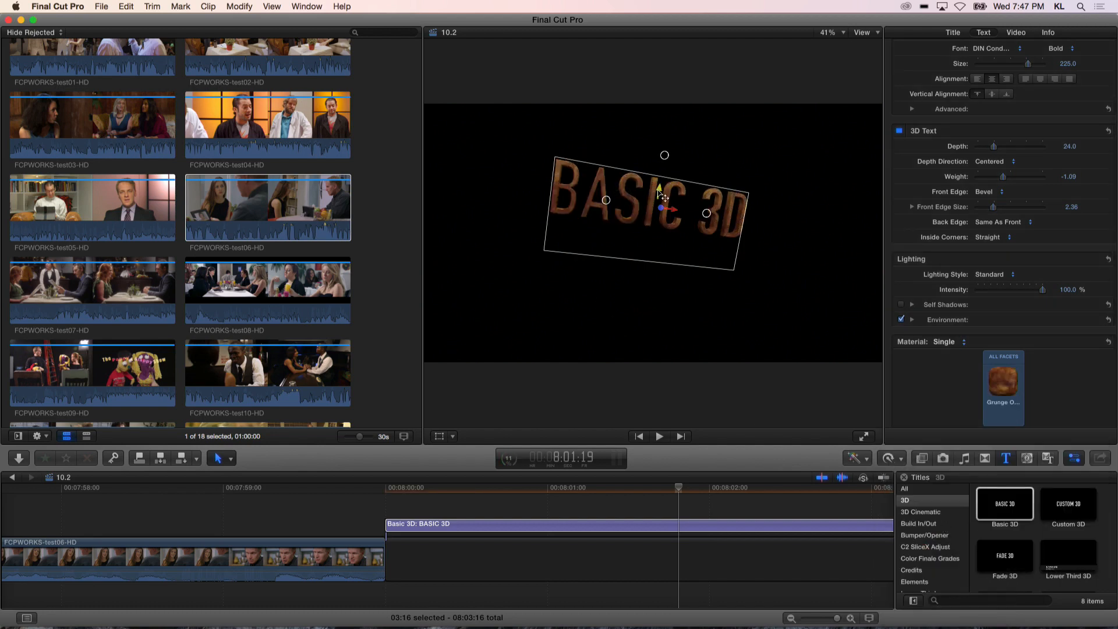
left_click_drag(662, 192, 608, 229)
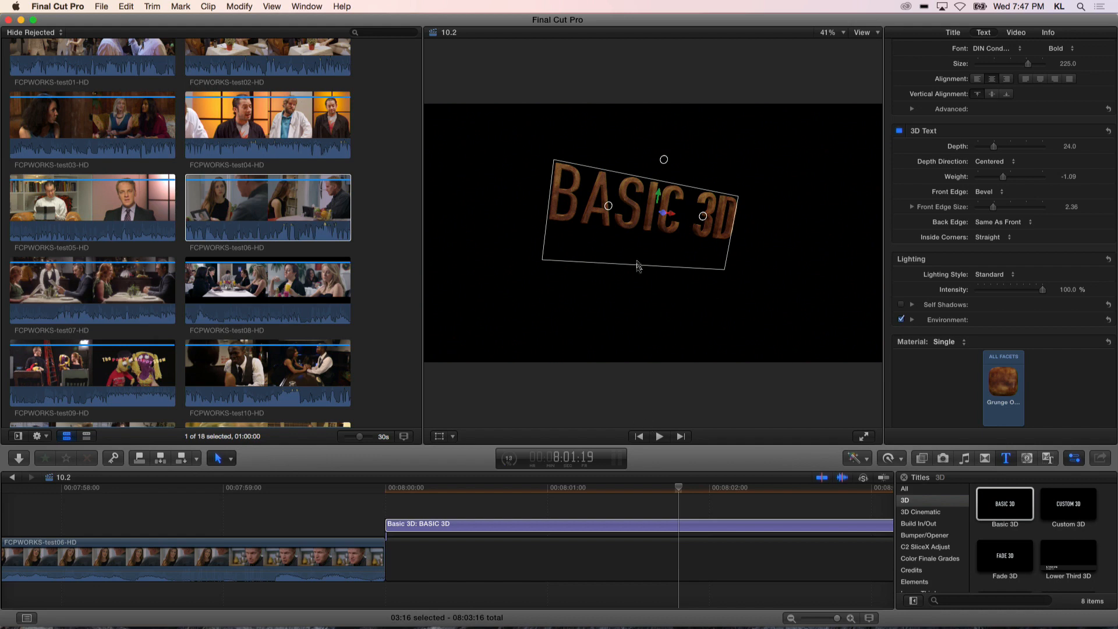
- Set the 3D text's font size to 363
scroll(1002, 183, "down", 3)
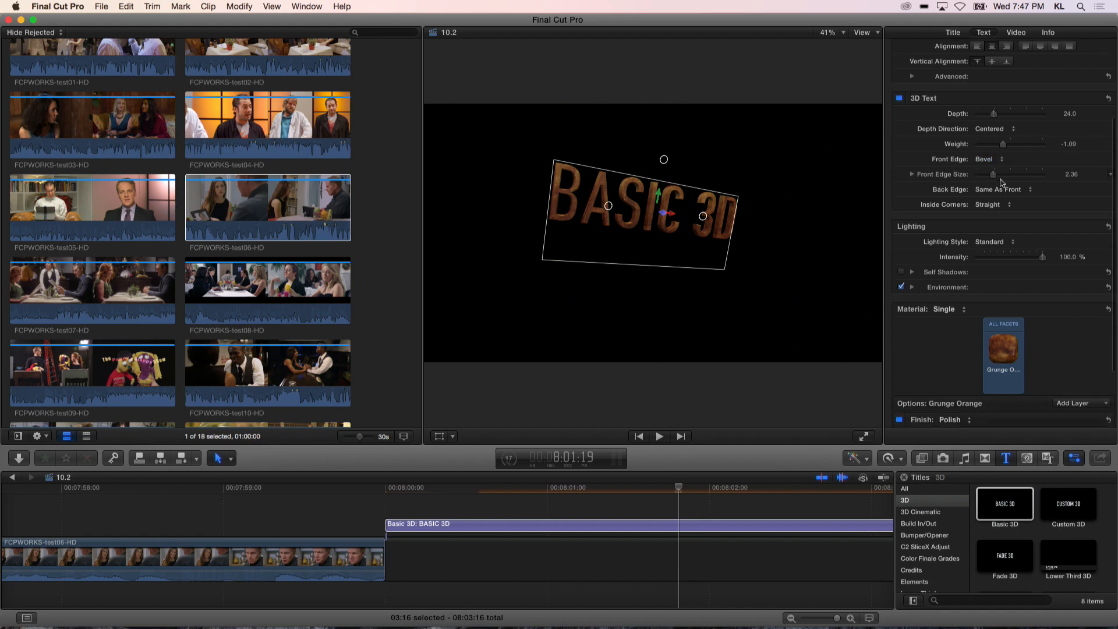
scroll(1002, 182, "up", 5)
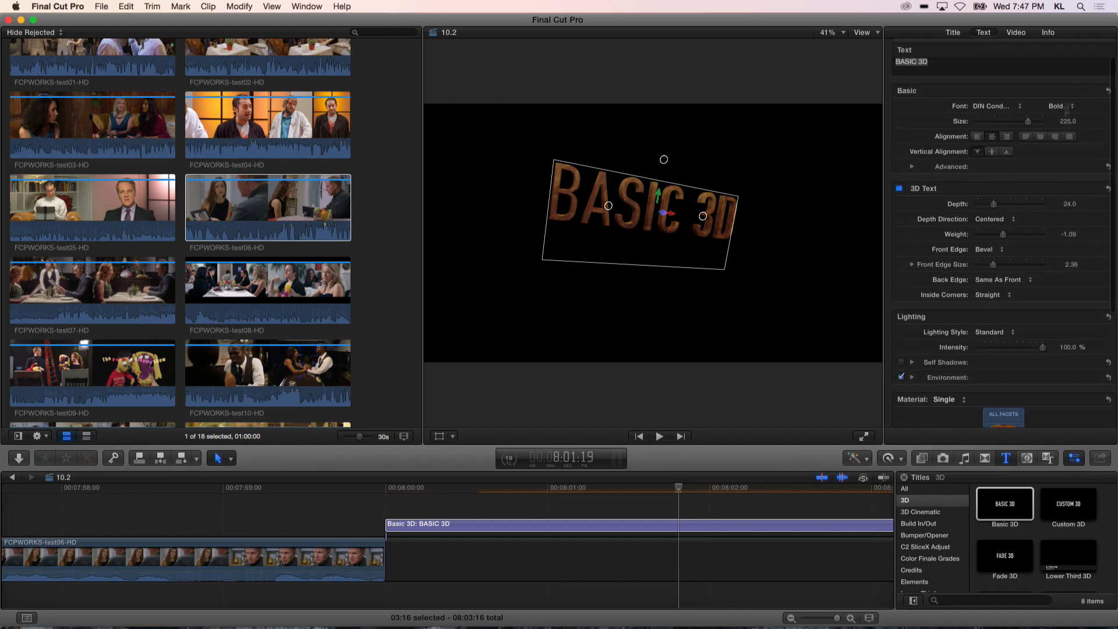
left_click_drag(1068, 120, 1069, 120)
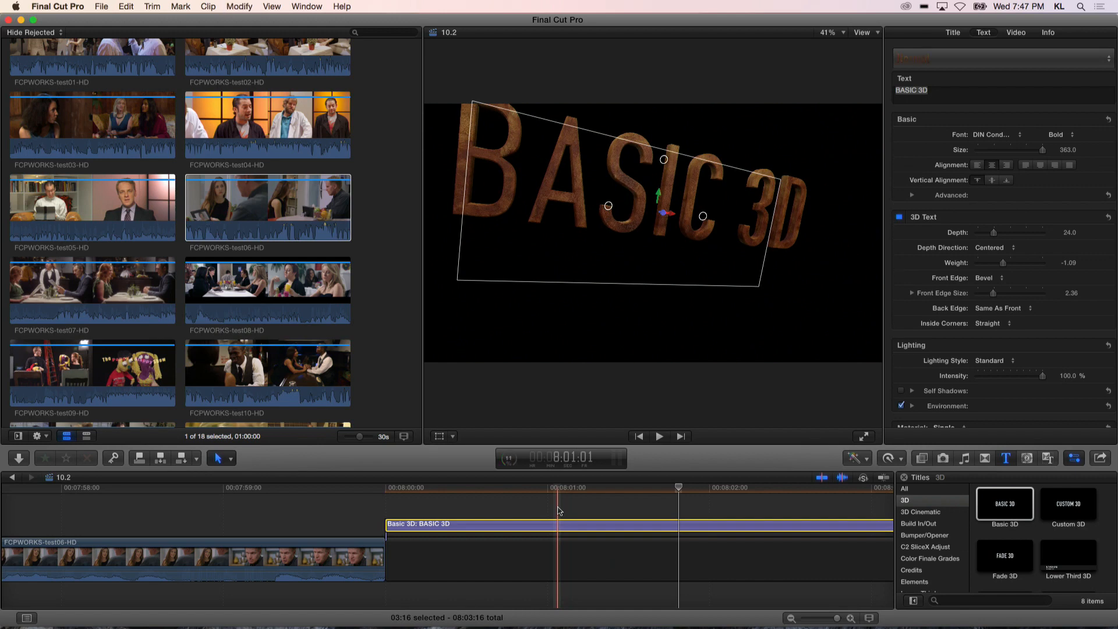
- Play the Basic 3D title from near its start to preview its animation
left_click(401, 489)
key("space")
key("space")
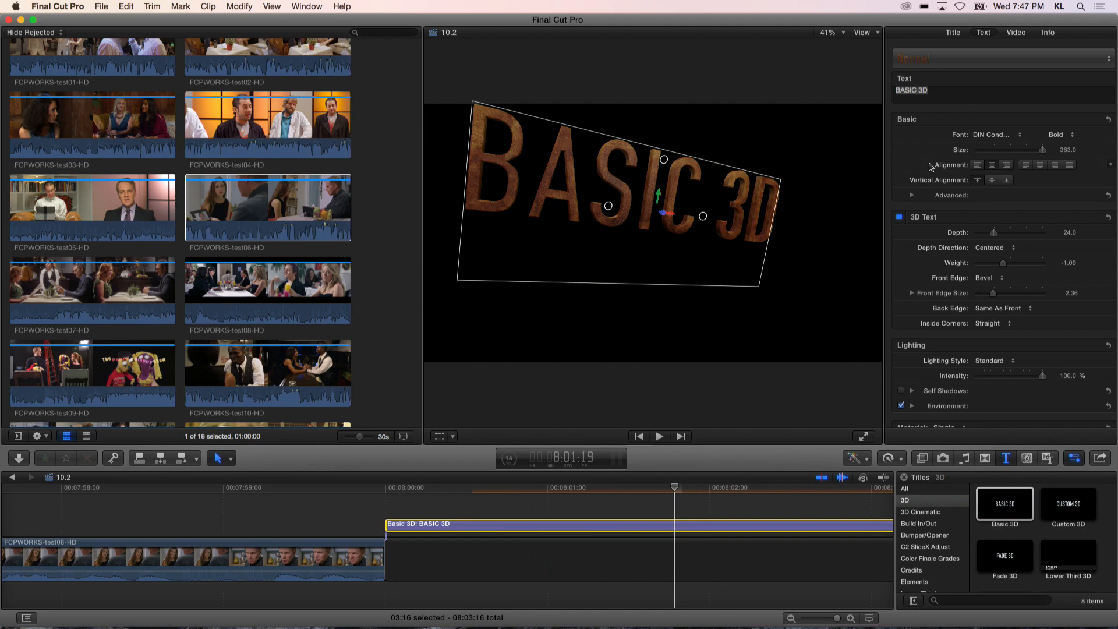
- Review the Animation Style choices in the title's published parameters and skim through the title clip
left_click(956, 33)
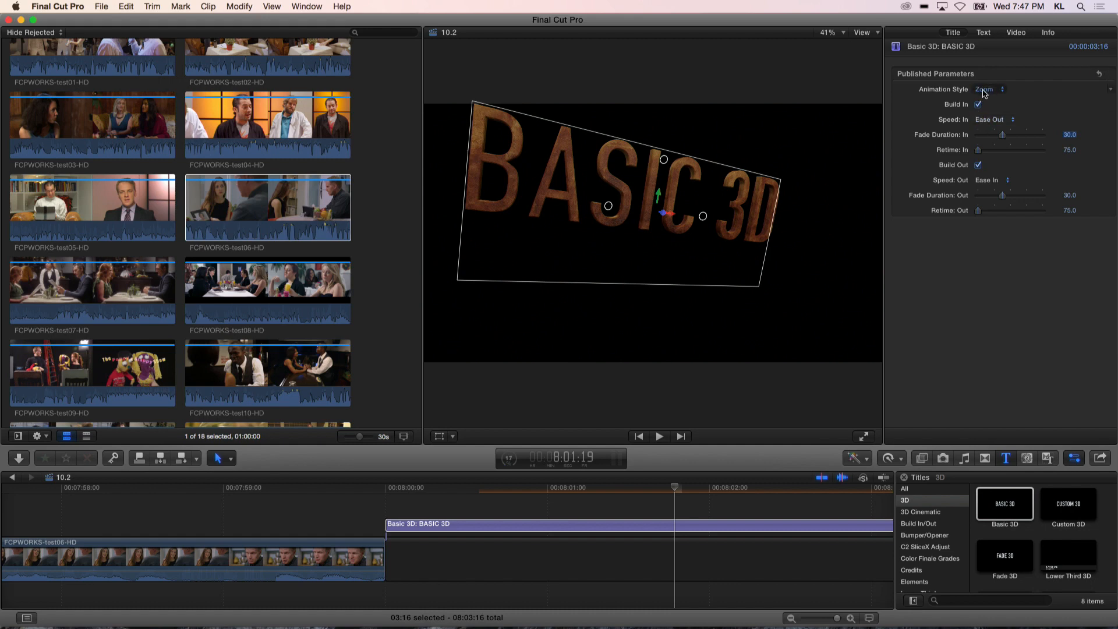
left_click(985, 91)
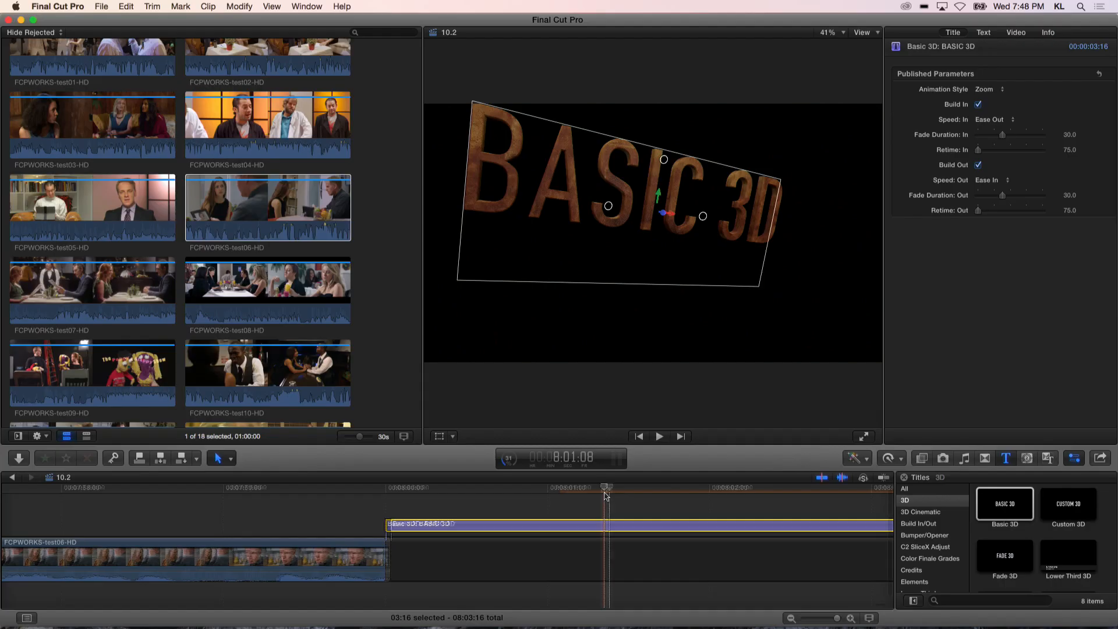
scroll(696, 489, "up", 3)
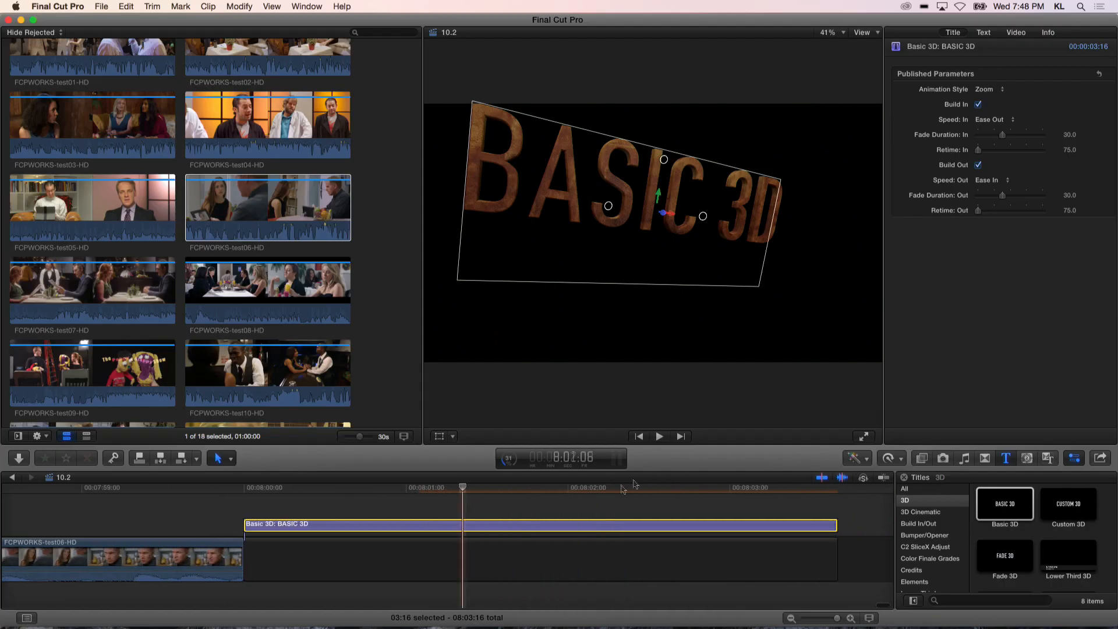
left_click_drag(699, 489, 460, 457)
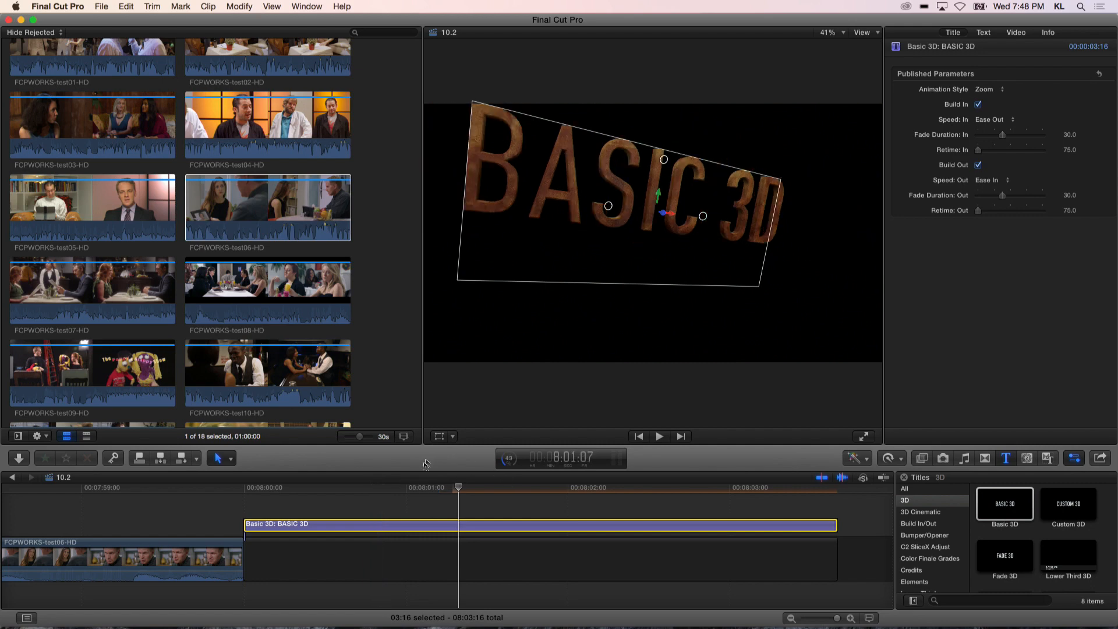
- With the playhead at 8:01:09, move the 3D text lower in the frame and rotate it to a steeper side angle
left_click(471, 489)
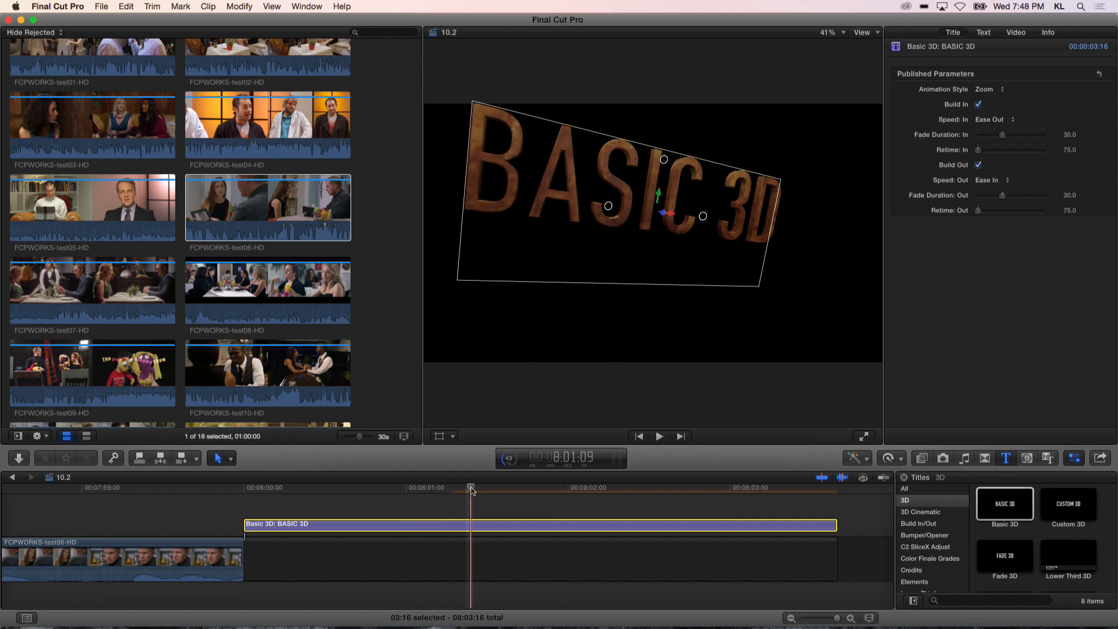
left_click_drag(664, 203, 663, 224)
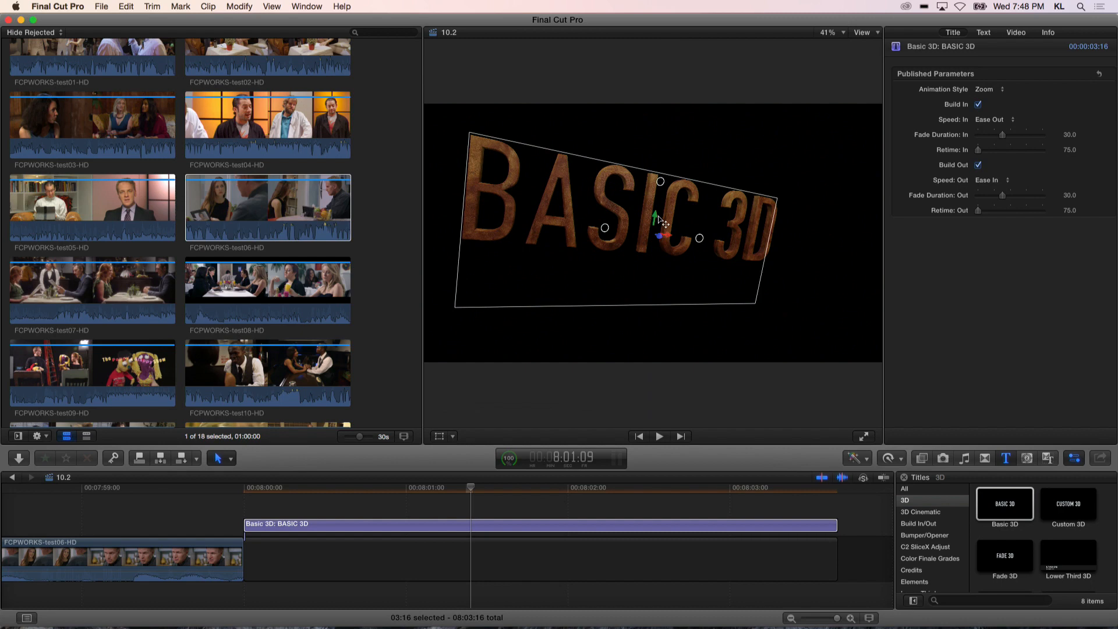
left_click_drag(607, 233, 615, 238)
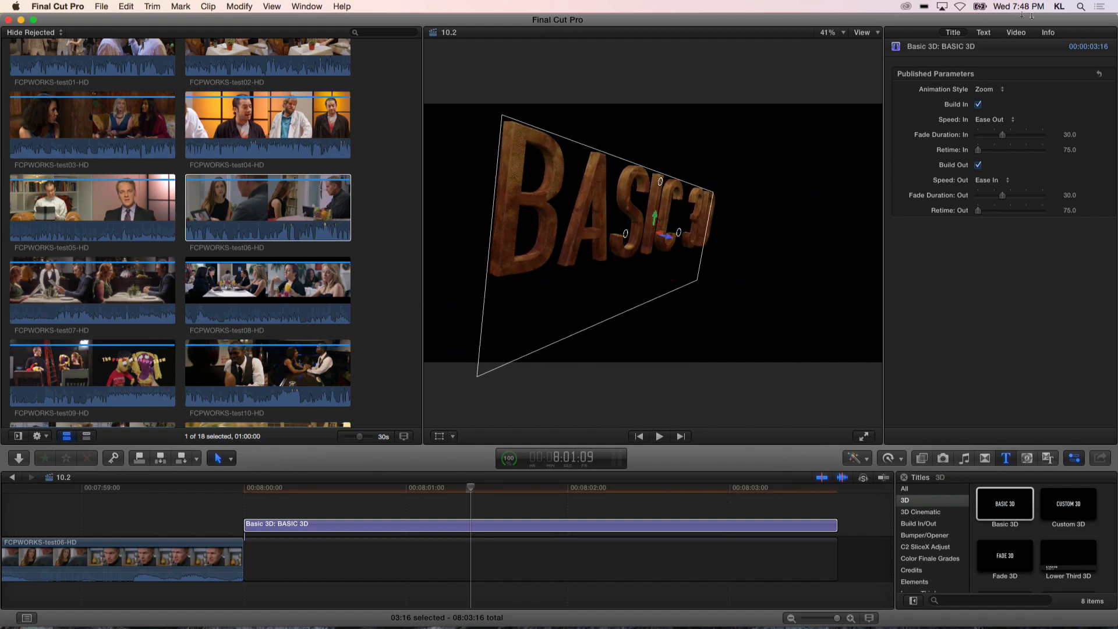
- Switch the 3D text's material mode to Multiple so each facet has its own material
left_click(982, 34)
scroll(963, 199, "down", 5)
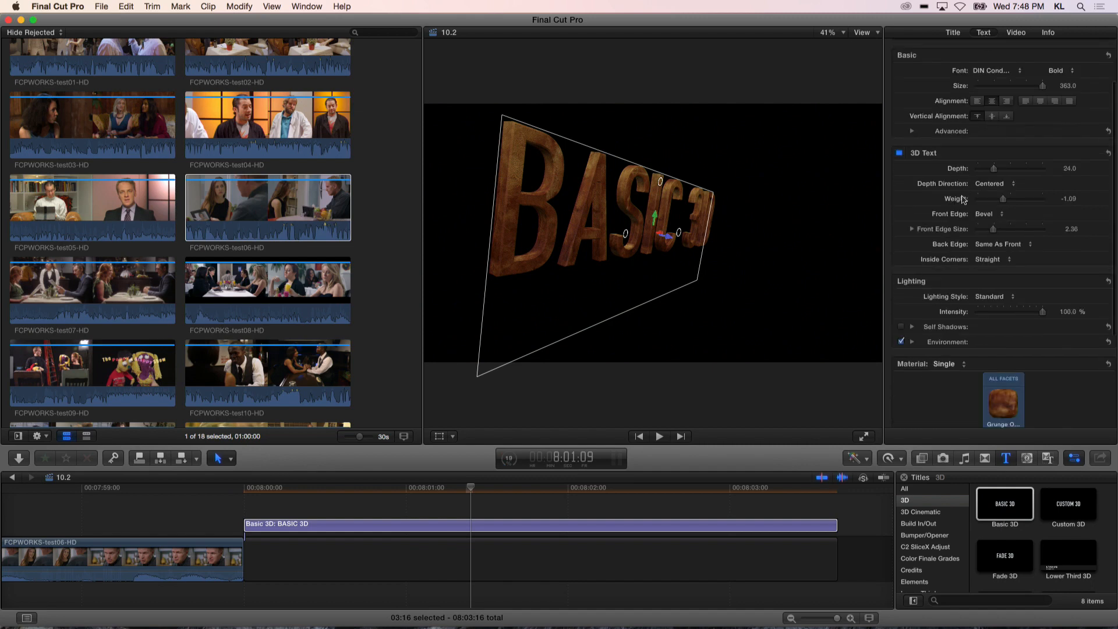
scroll(963, 199, "down", 1)
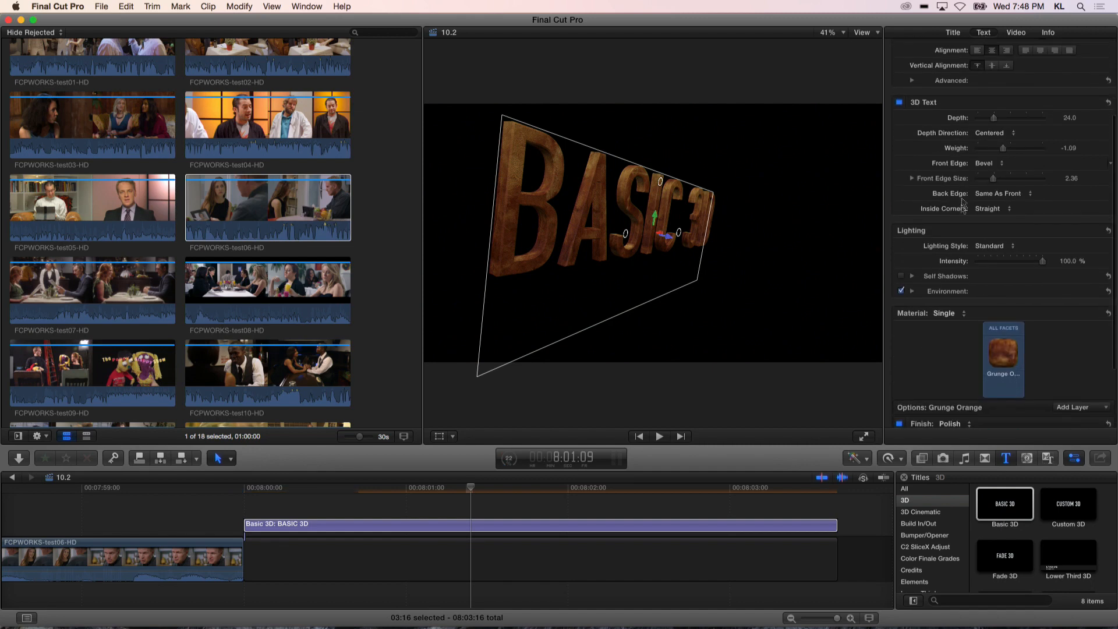
left_click(945, 315)
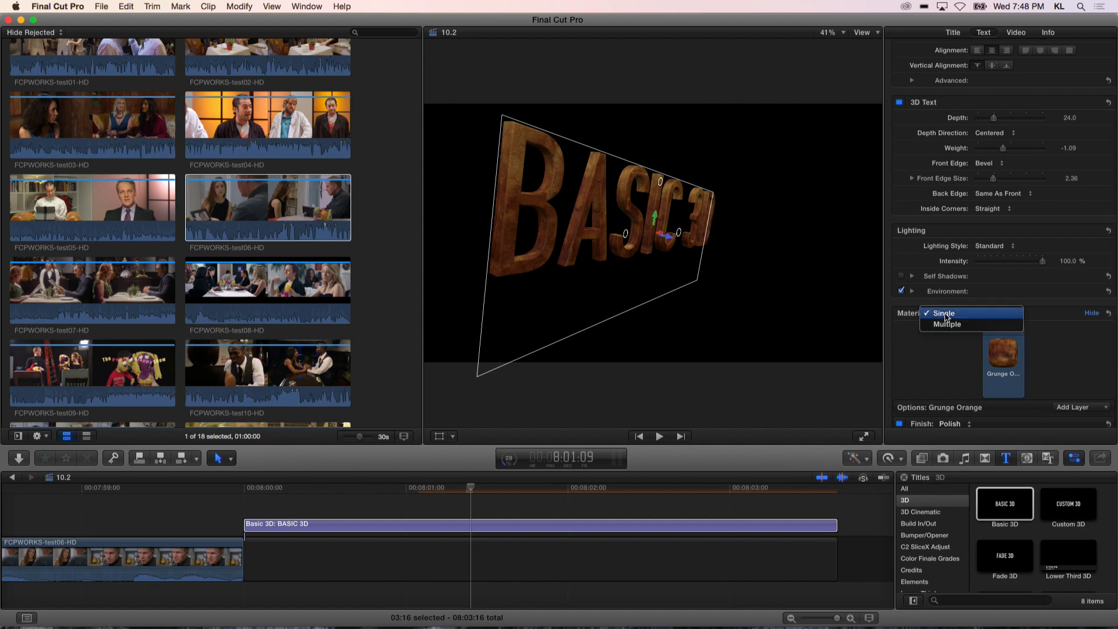
left_click(945, 325)
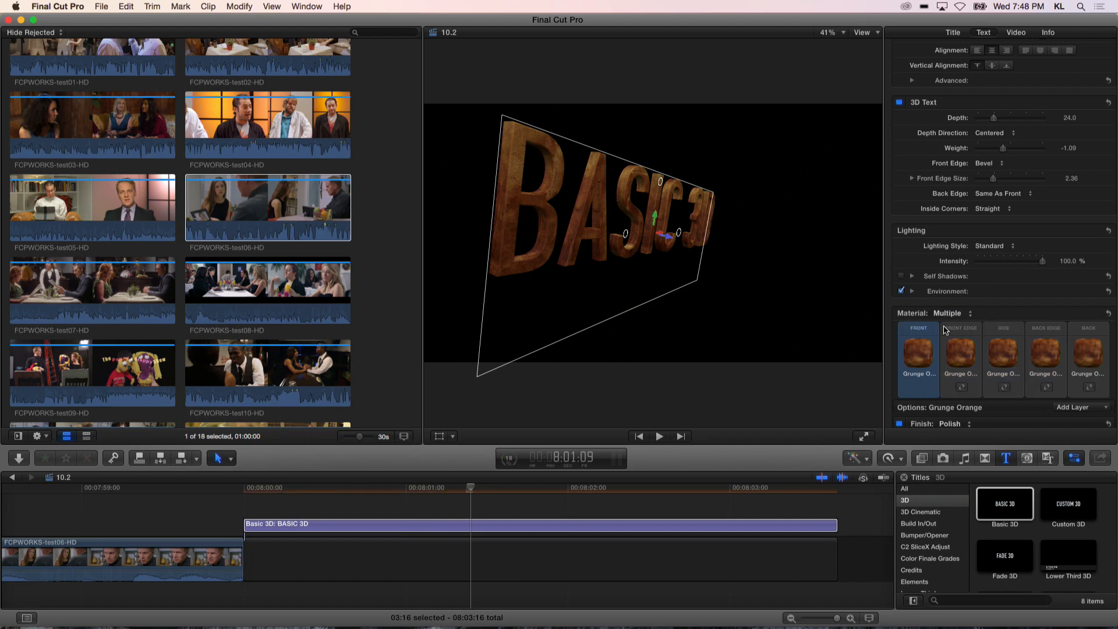
- Apply the Aluminum Foil material from the Metal category to the Front facet of the 3D text
mouse_move(927, 349)
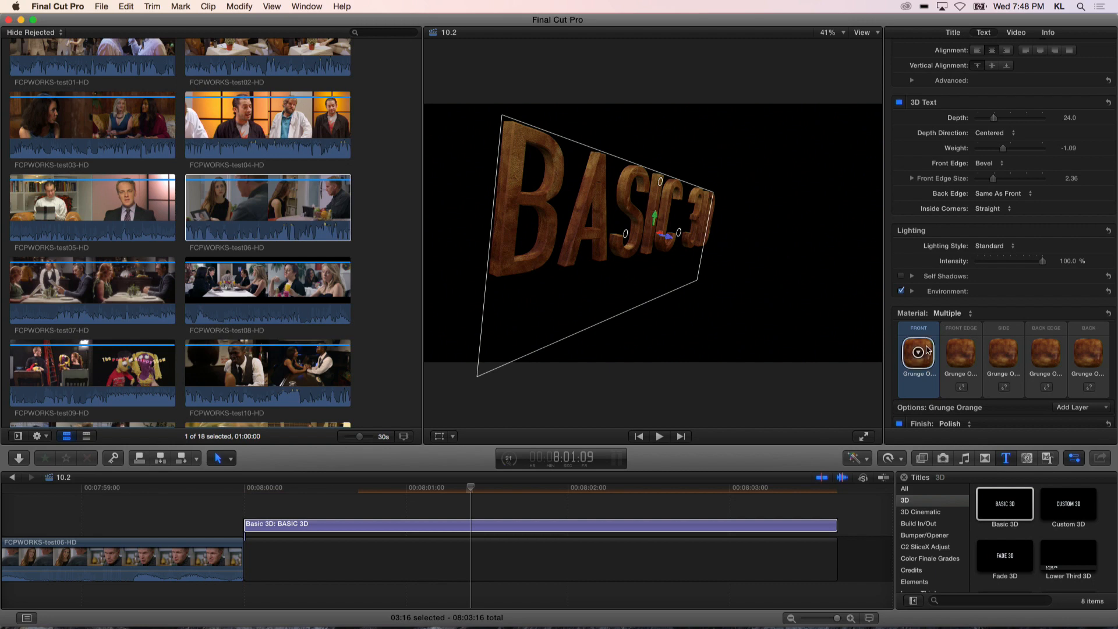
left_click(918, 355)
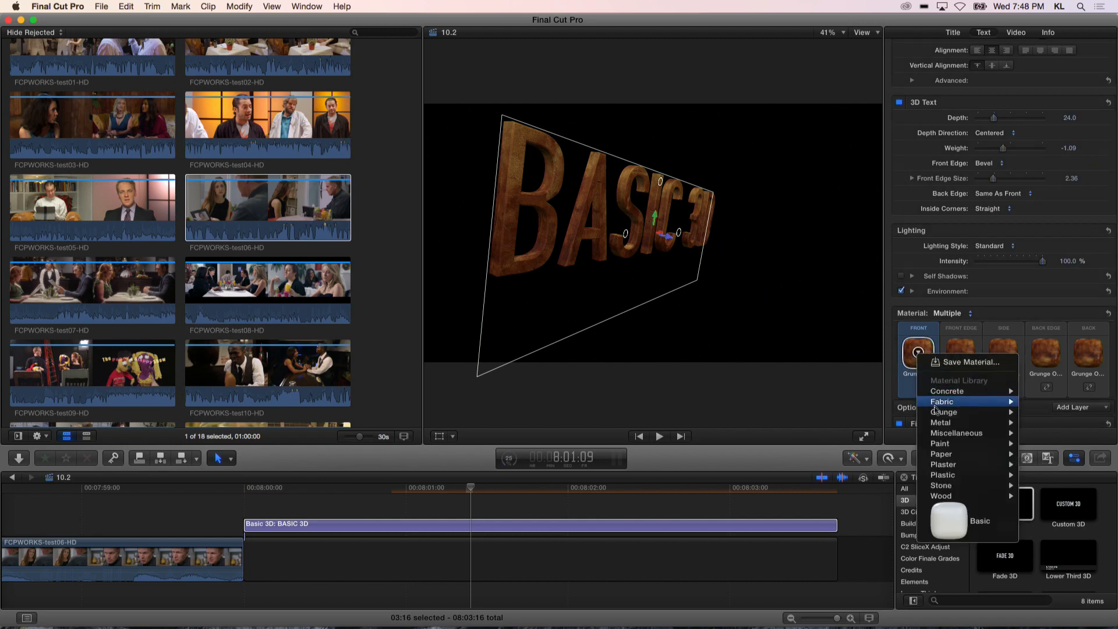
mouse_move(938, 423)
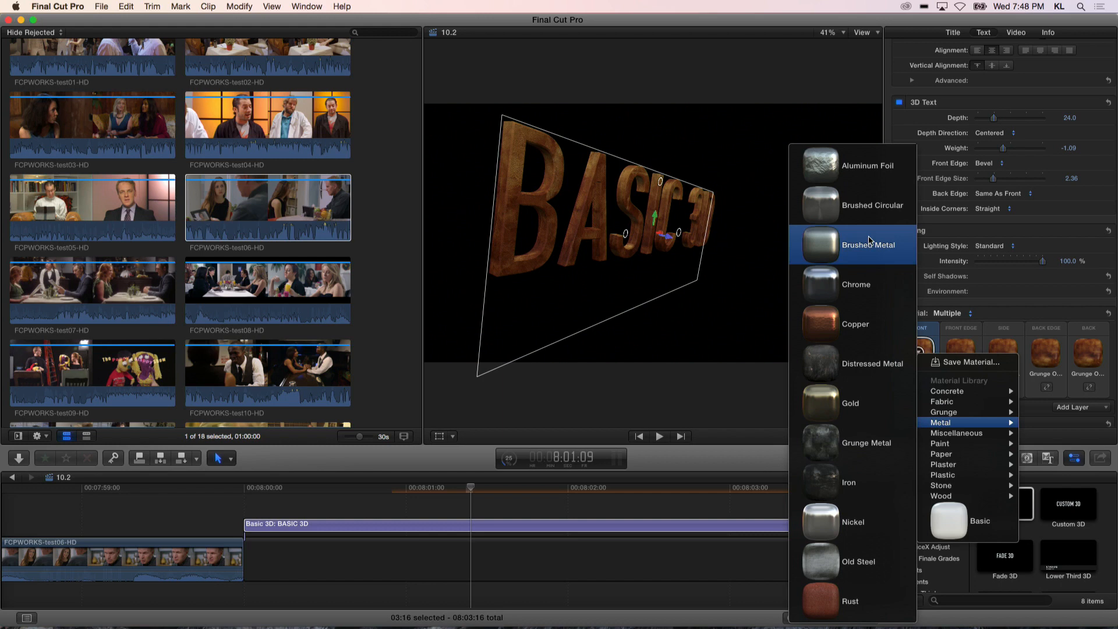
left_click(869, 180)
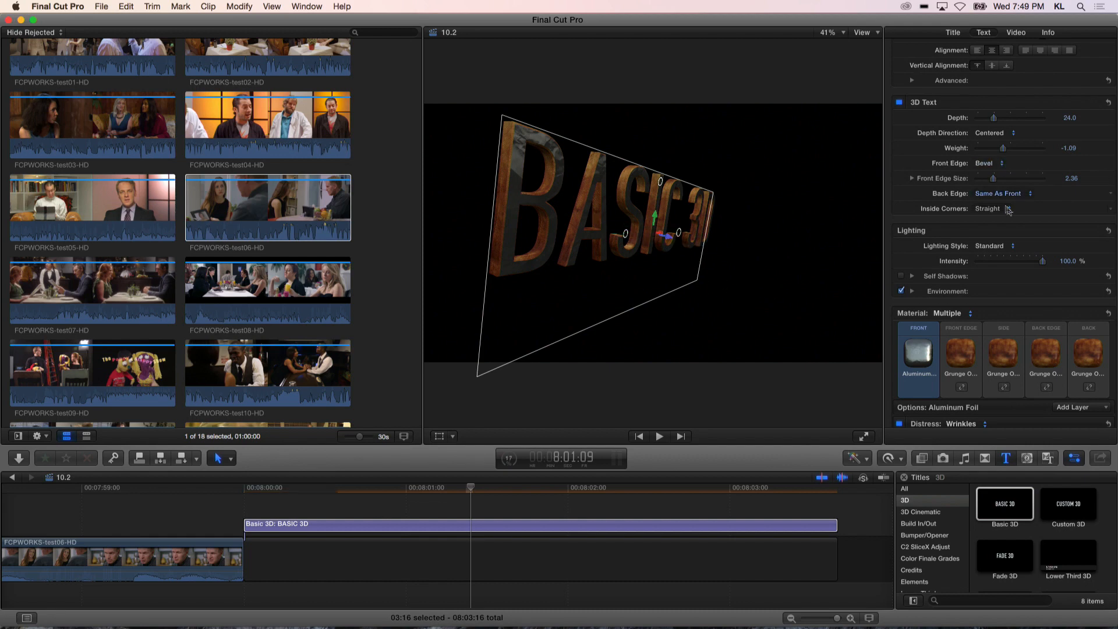
- Rotate the 3D text to inspect its facets, and move it toward the right and closer to the viewer
scroll(955, 216, "down", 1)
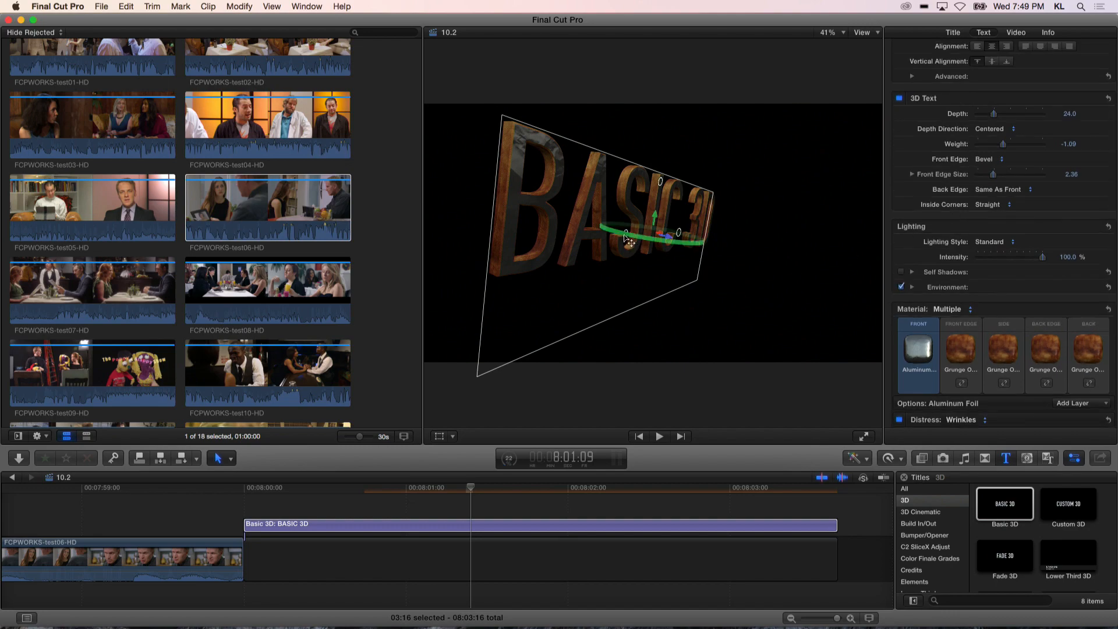
left_click_drag(623, 238, 543, 211)
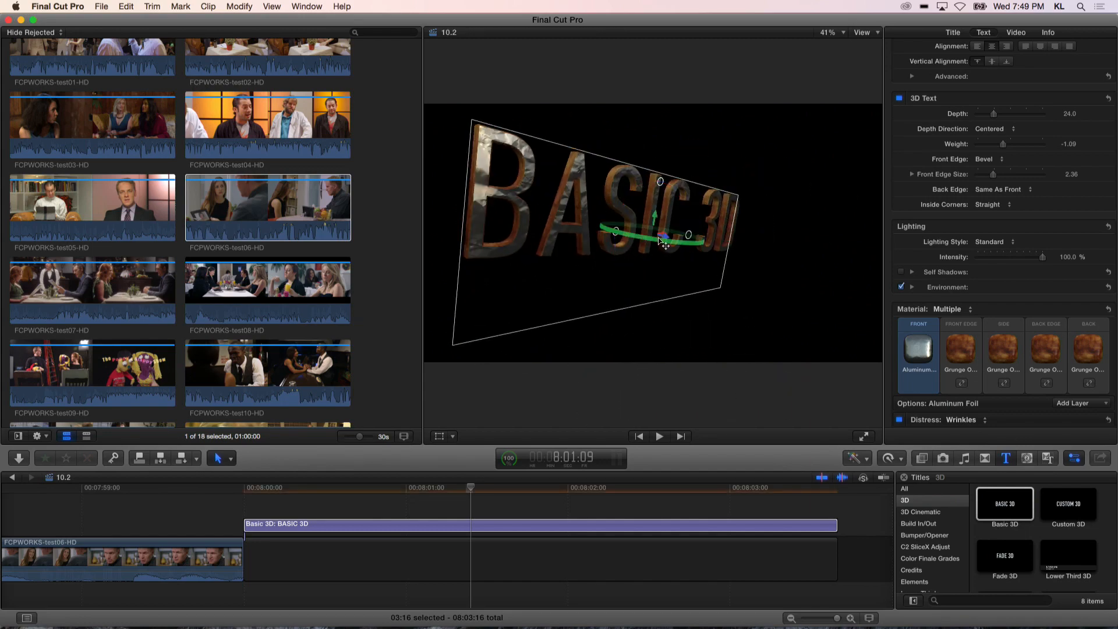
left_click_drag(666, 239, 747, 274)
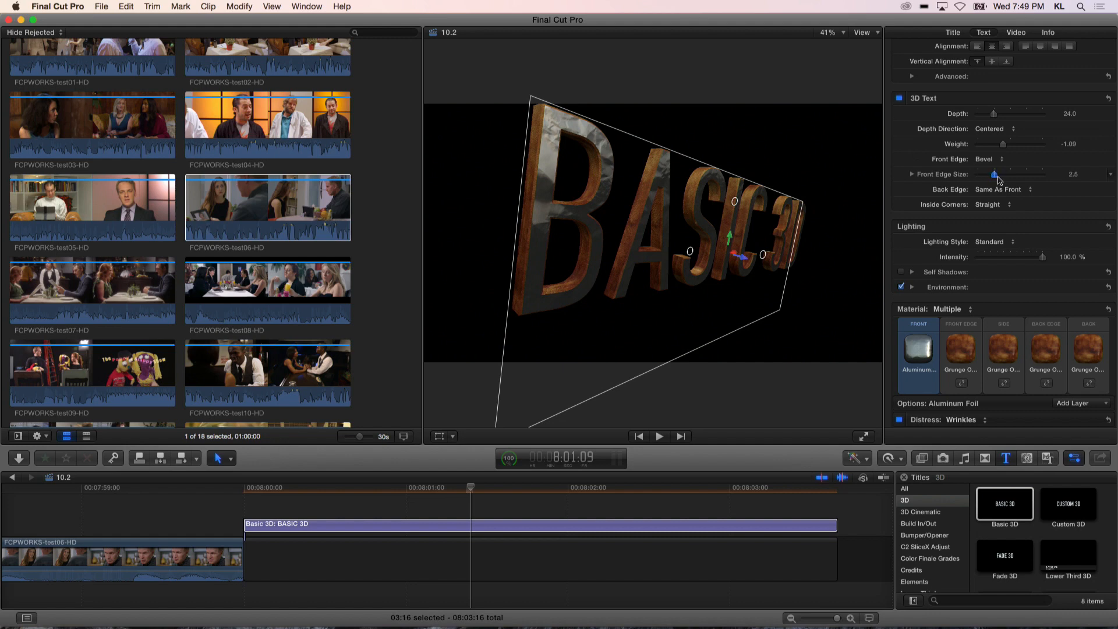
- Set the Front Edge Size to 1.89 and apply the Green Plastic material to the Front Edge facet
left_click_drag(1004, 179, 989, 185)
left_click(960, 350)
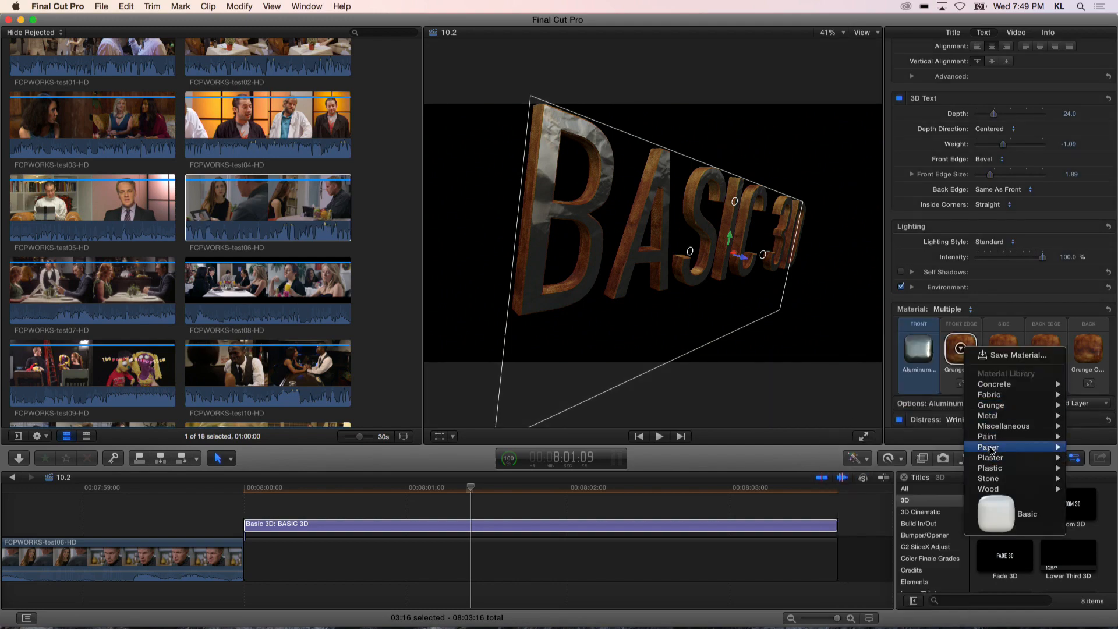
mouse_move(992, 460)
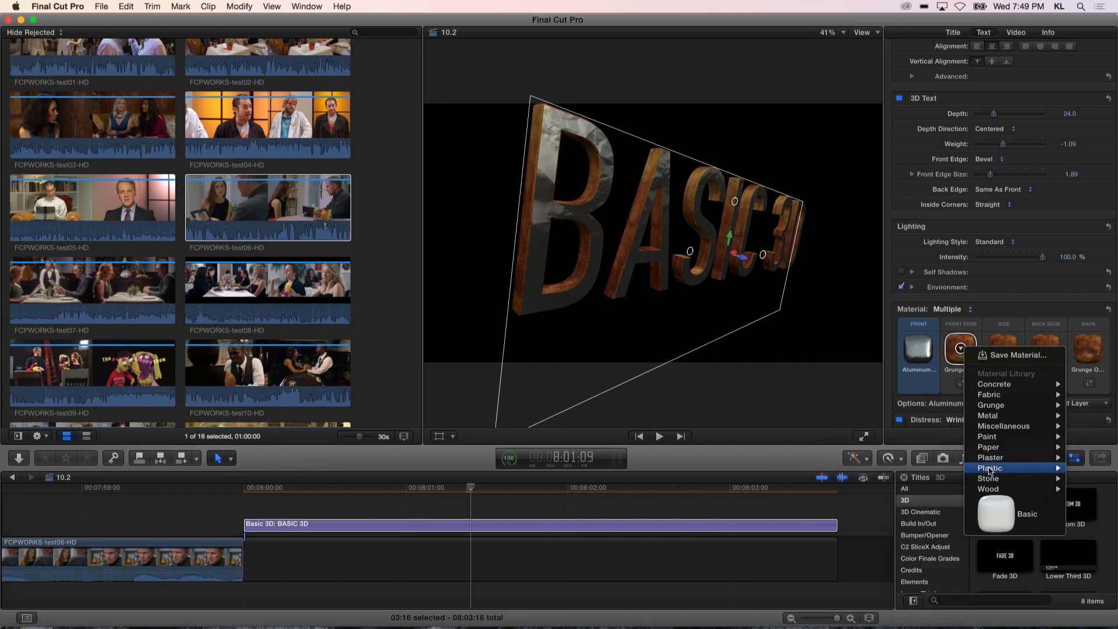
left_click(905, 479)
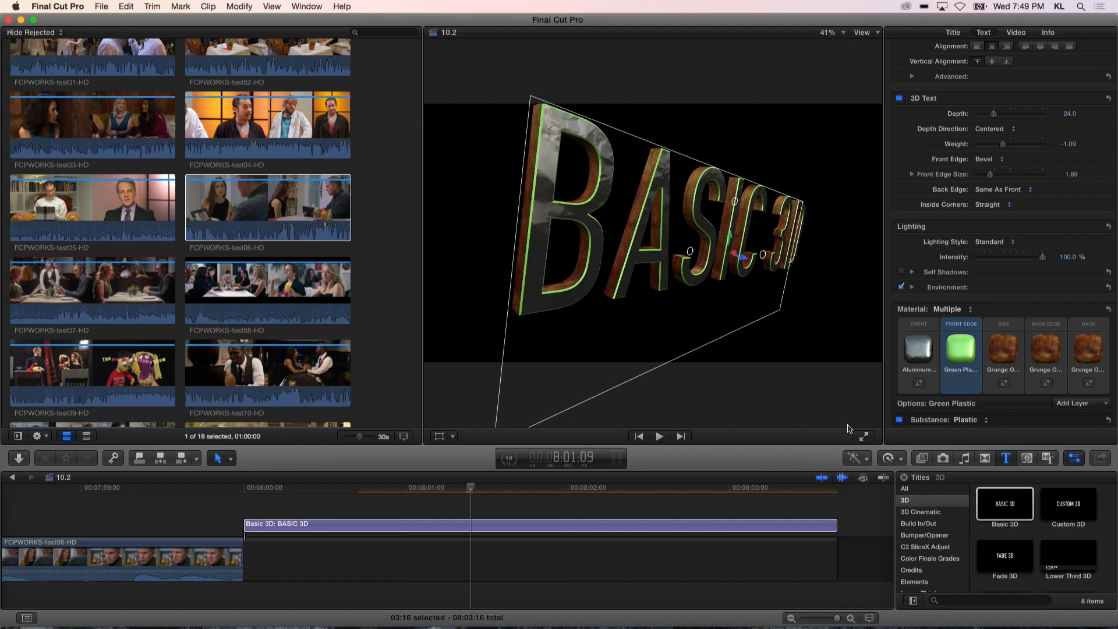
- Apply the Pine material from the Wood category to the Side facet of the 3D text
left_click(1003, 350)
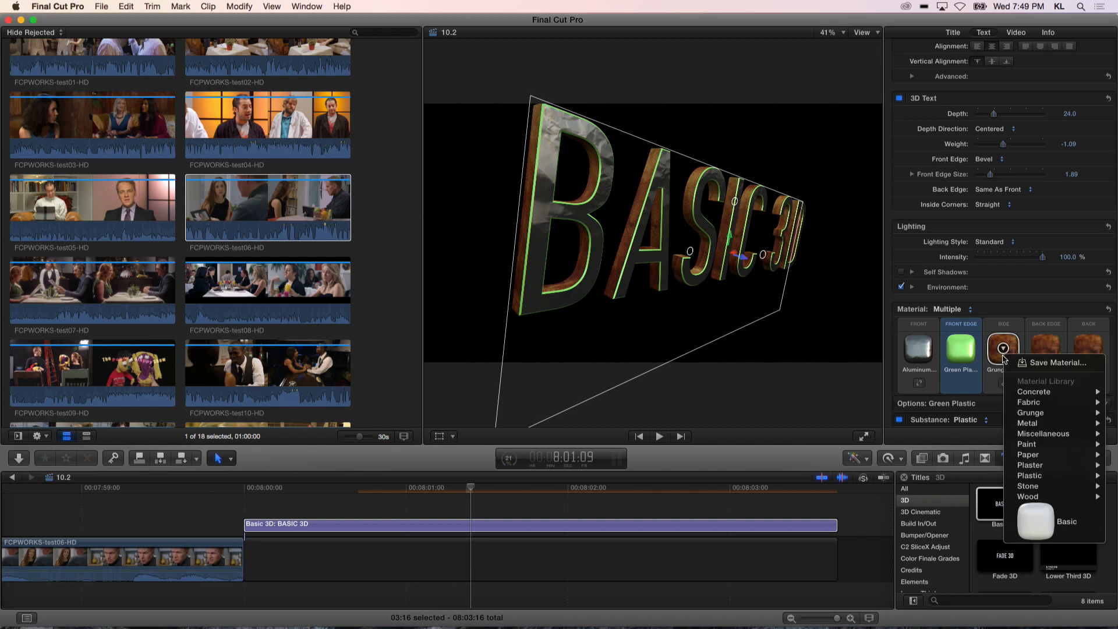
mouse_move(1025, 394)
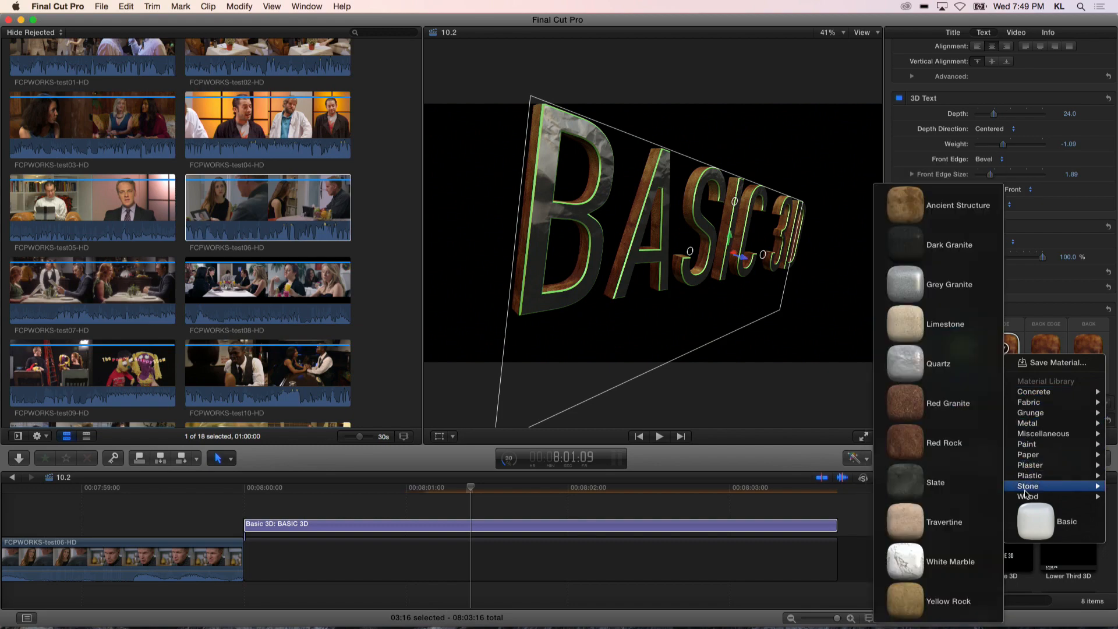
mouse_move(1026, 499)
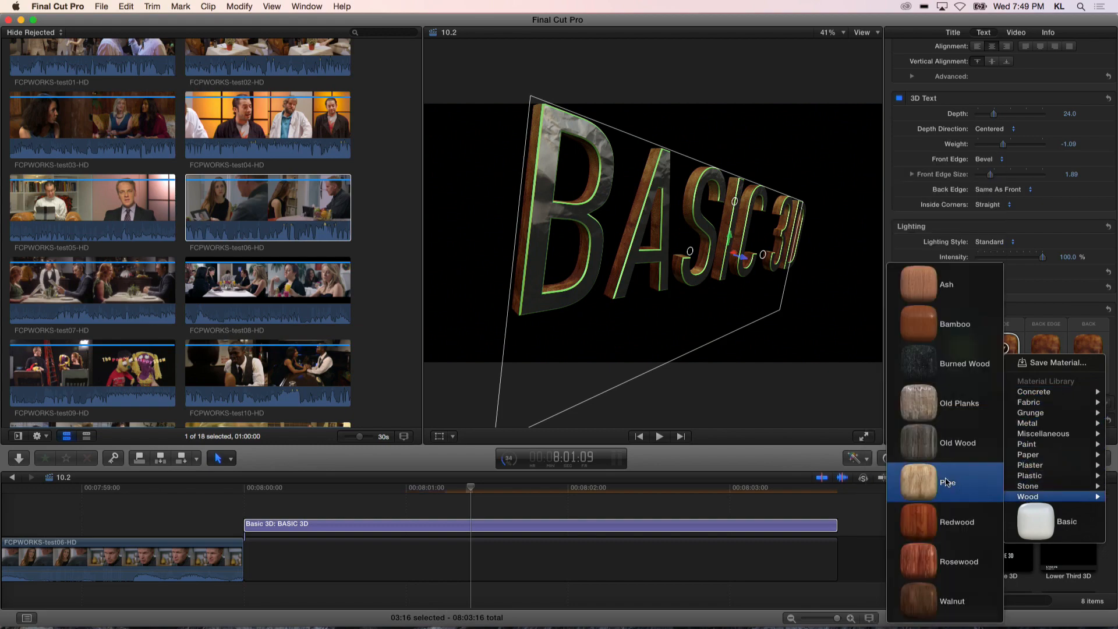
key("Escape")
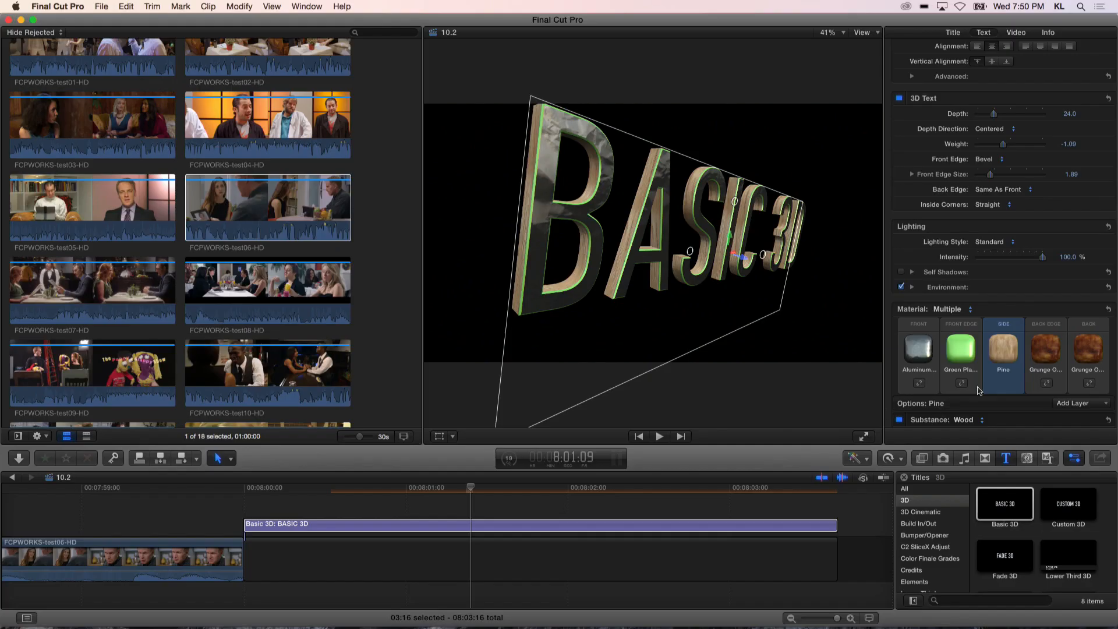
- Add an Emit layer to the Front facet's Aluminum Foil material and set its Intensity to 40%
scroll(978, 390, "down", 5)
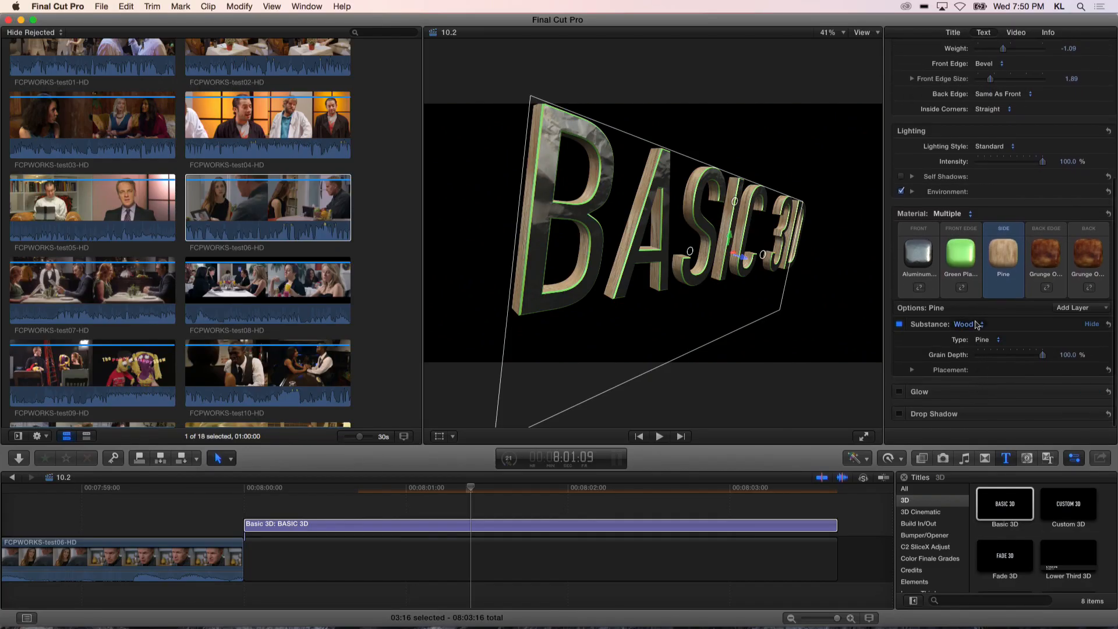
left_click(934, 292)
scroll(935, 303, "down", 4)
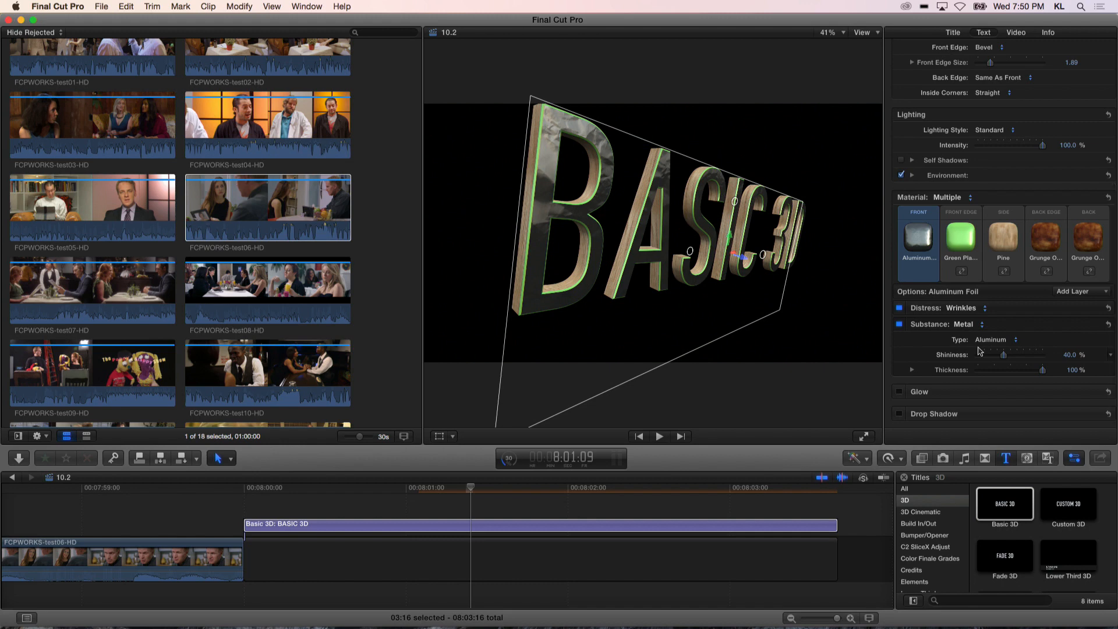
left_click(1083, 291)
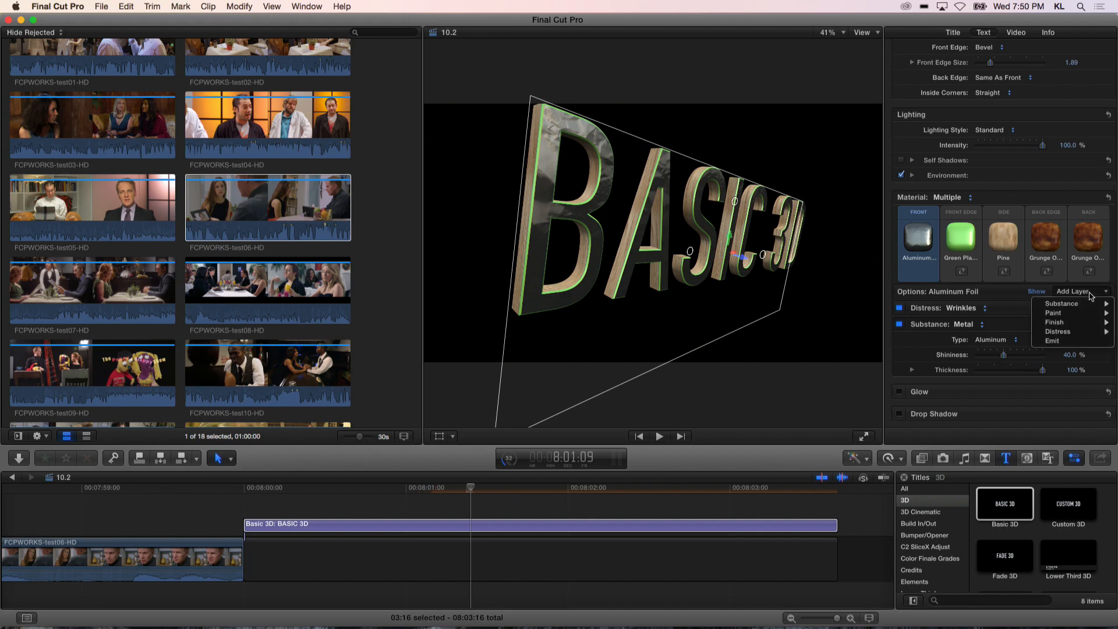
left_click(1059, 342)
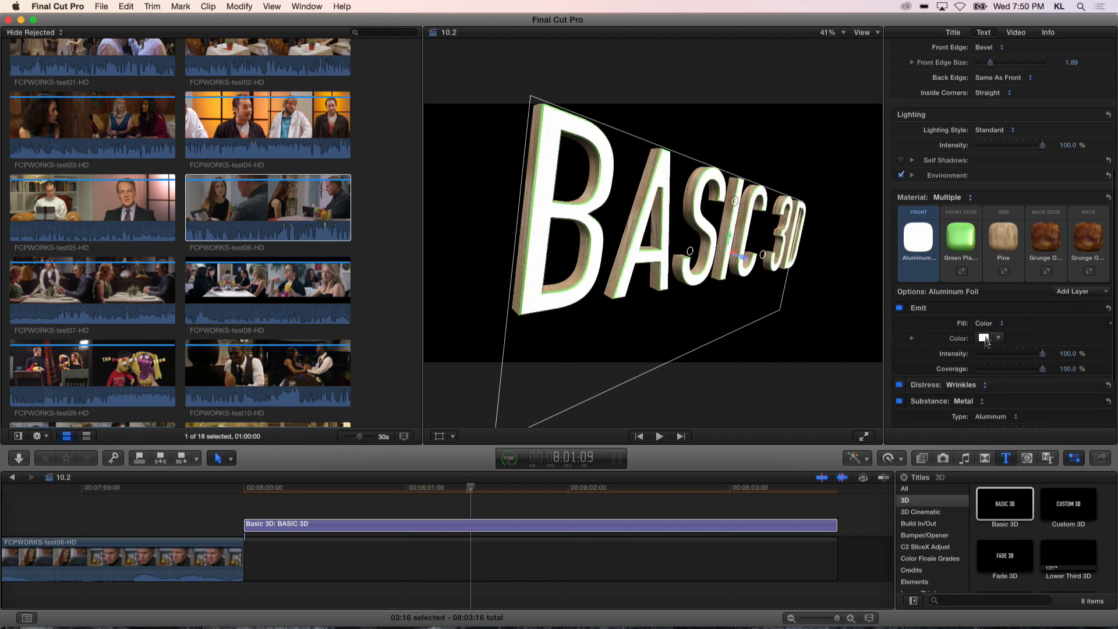
left_click_drag(1025, 355, 1005, 358)
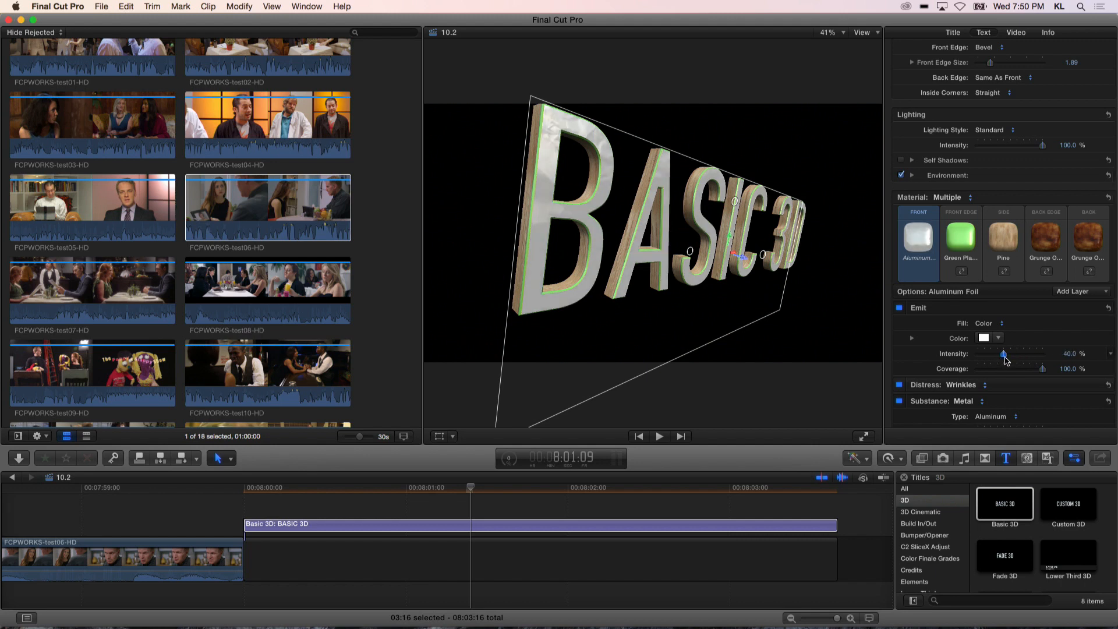